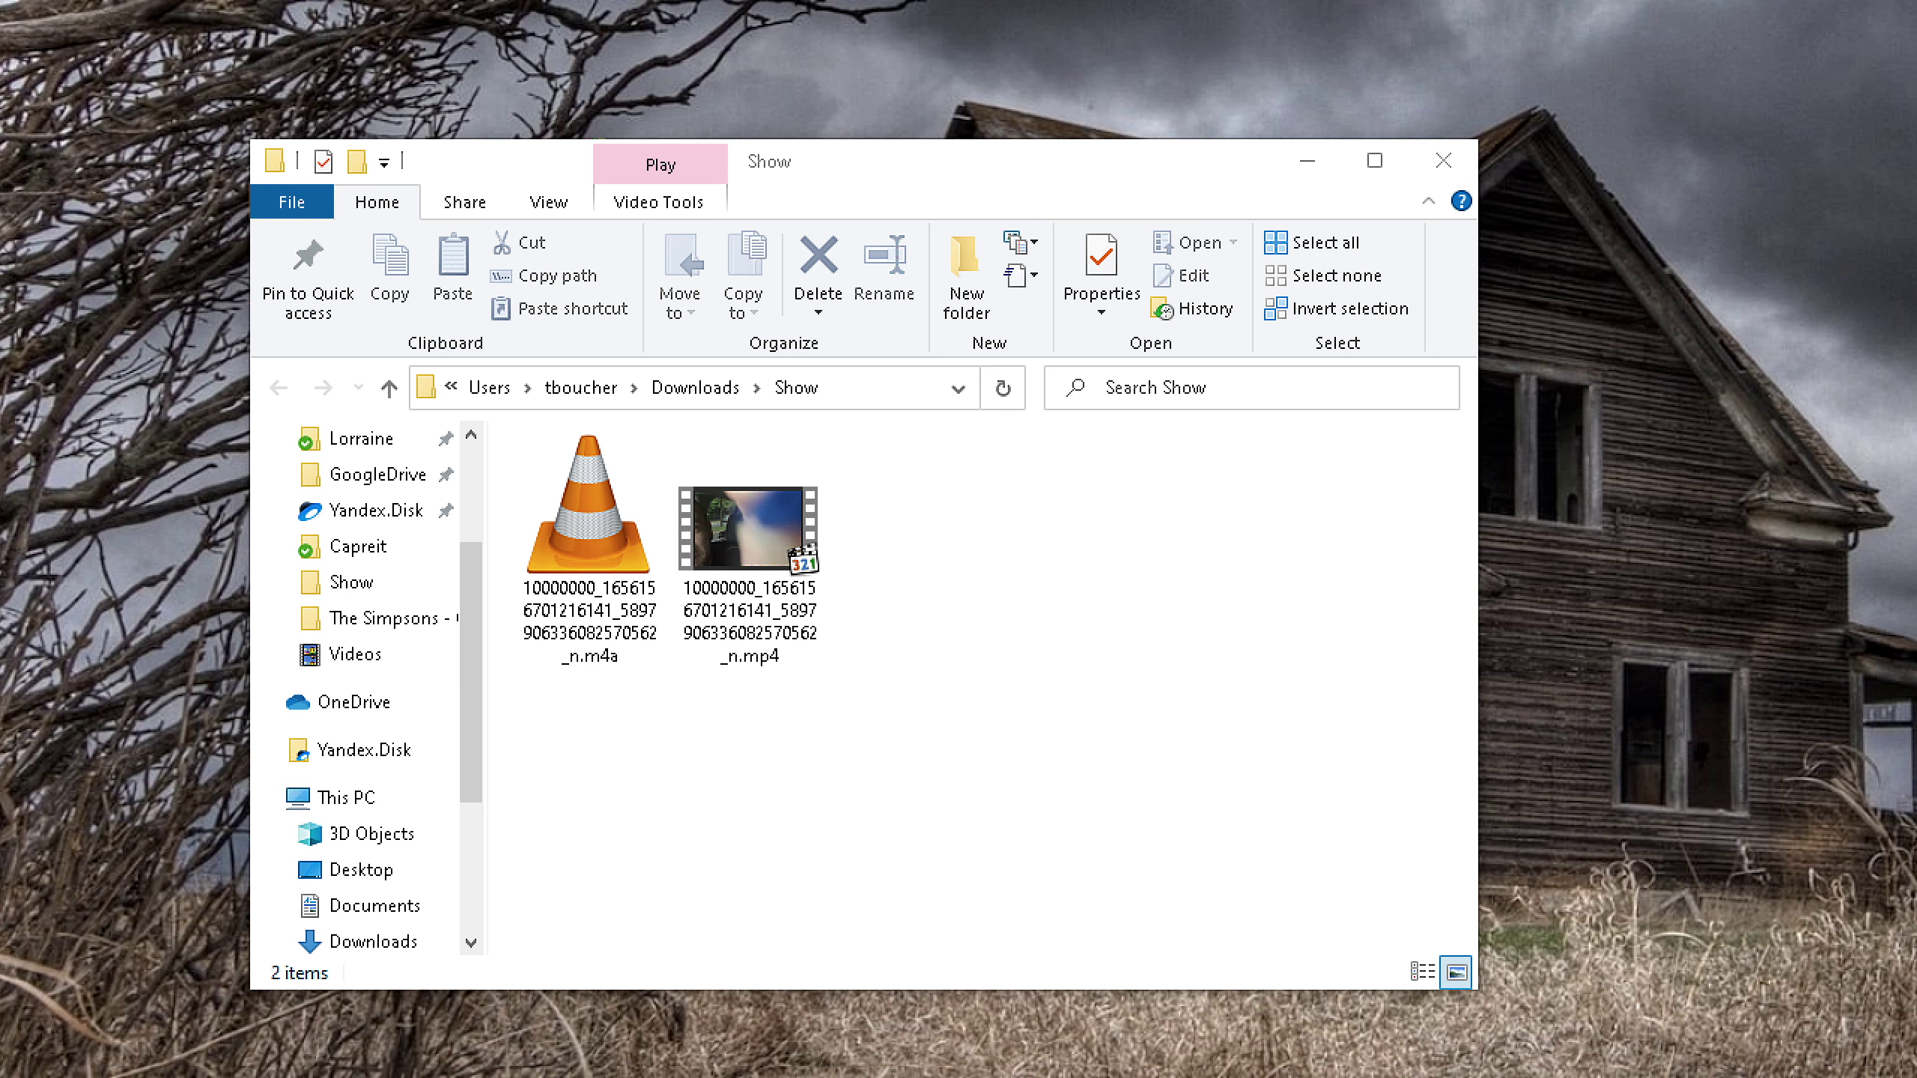
pyautogui.click(608, 655)
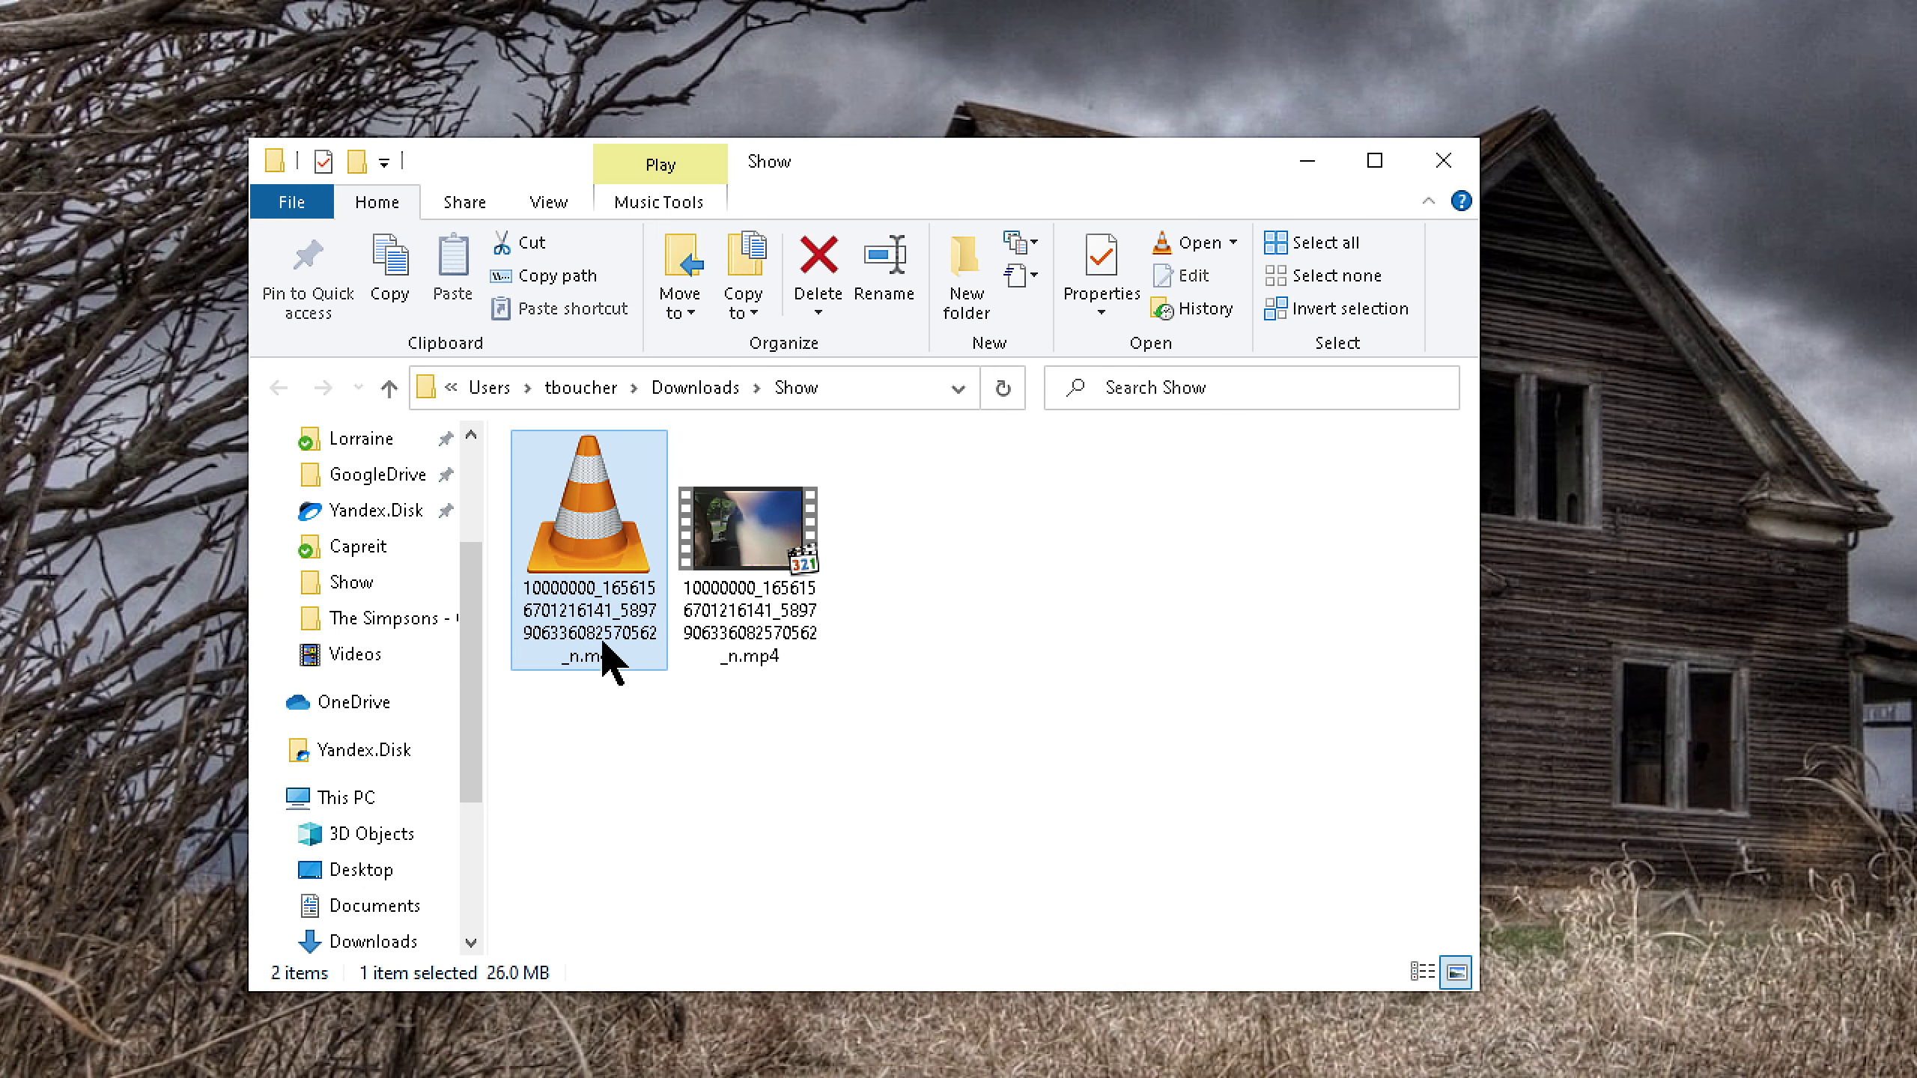
pyautogui.click(770, 676)
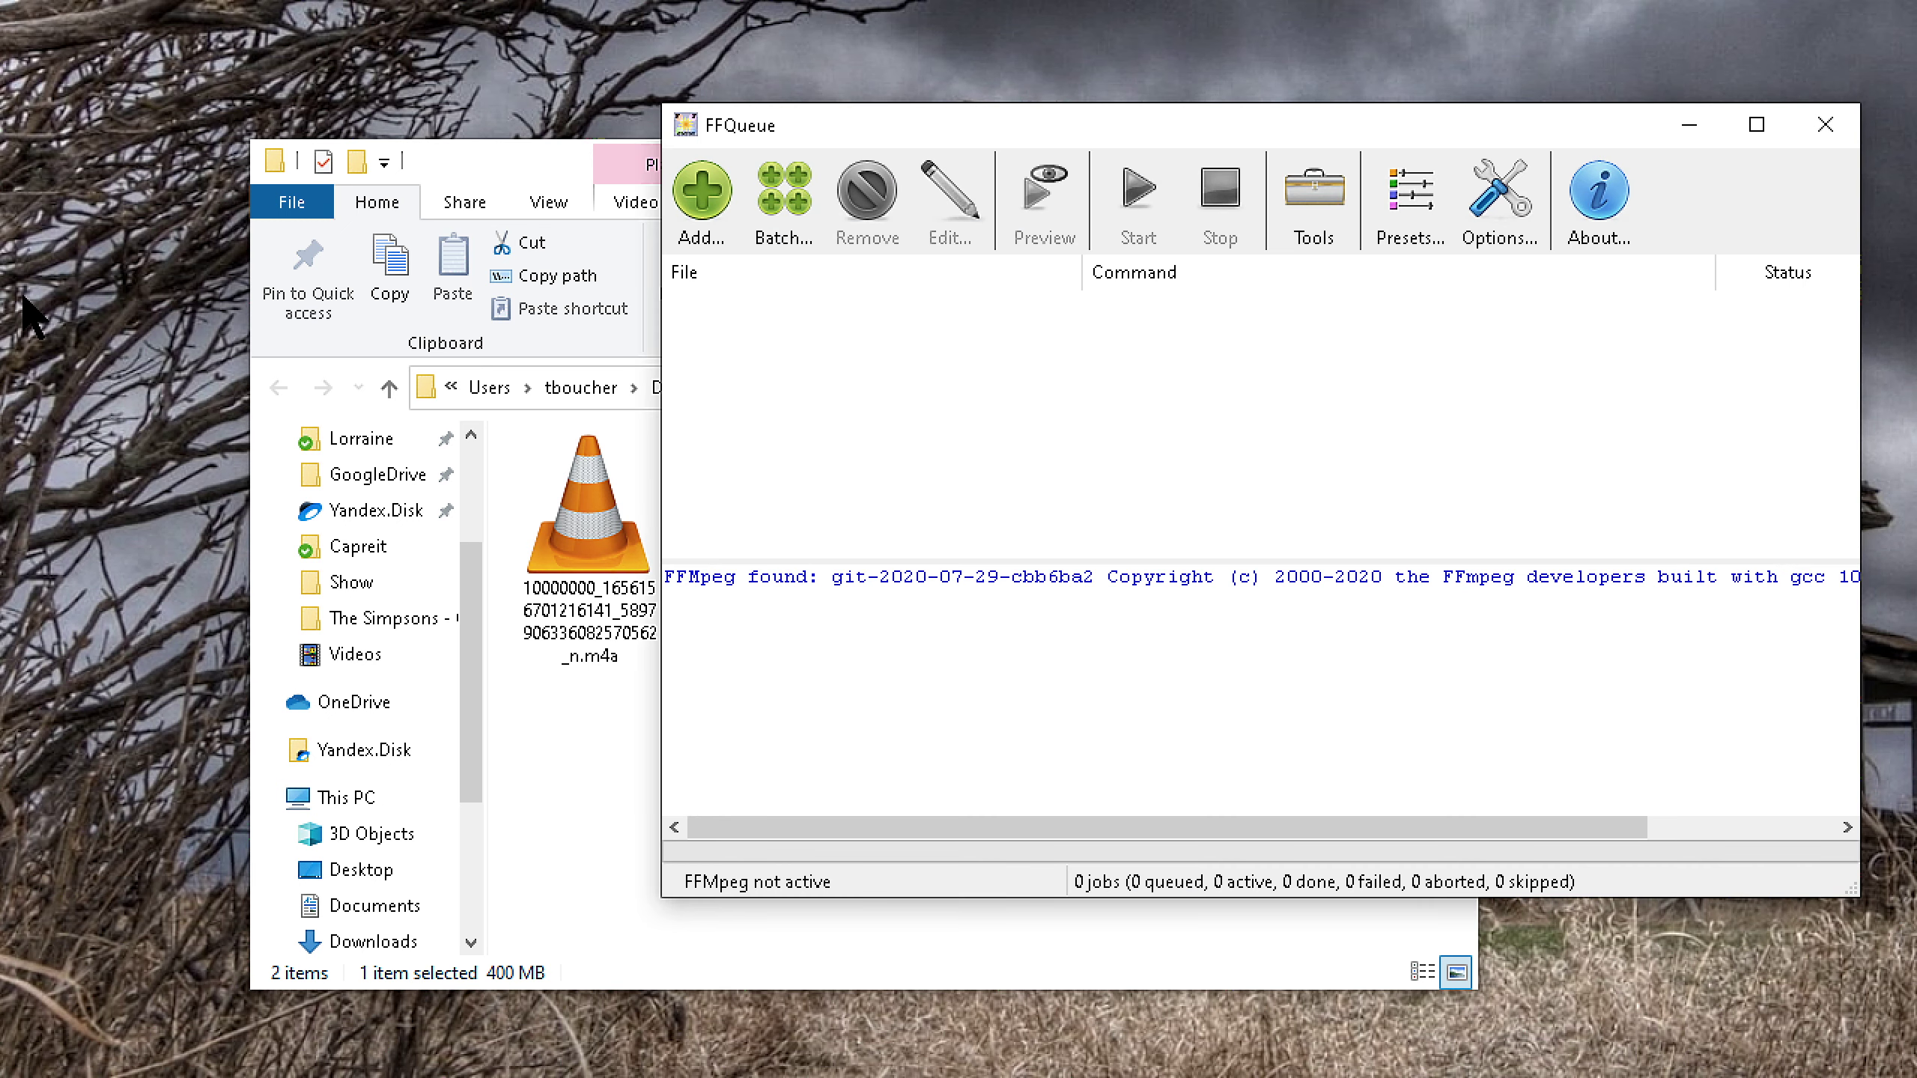
pyautogui.moveTo(1055, 133); pyautogui.dragTo(1079, 134)
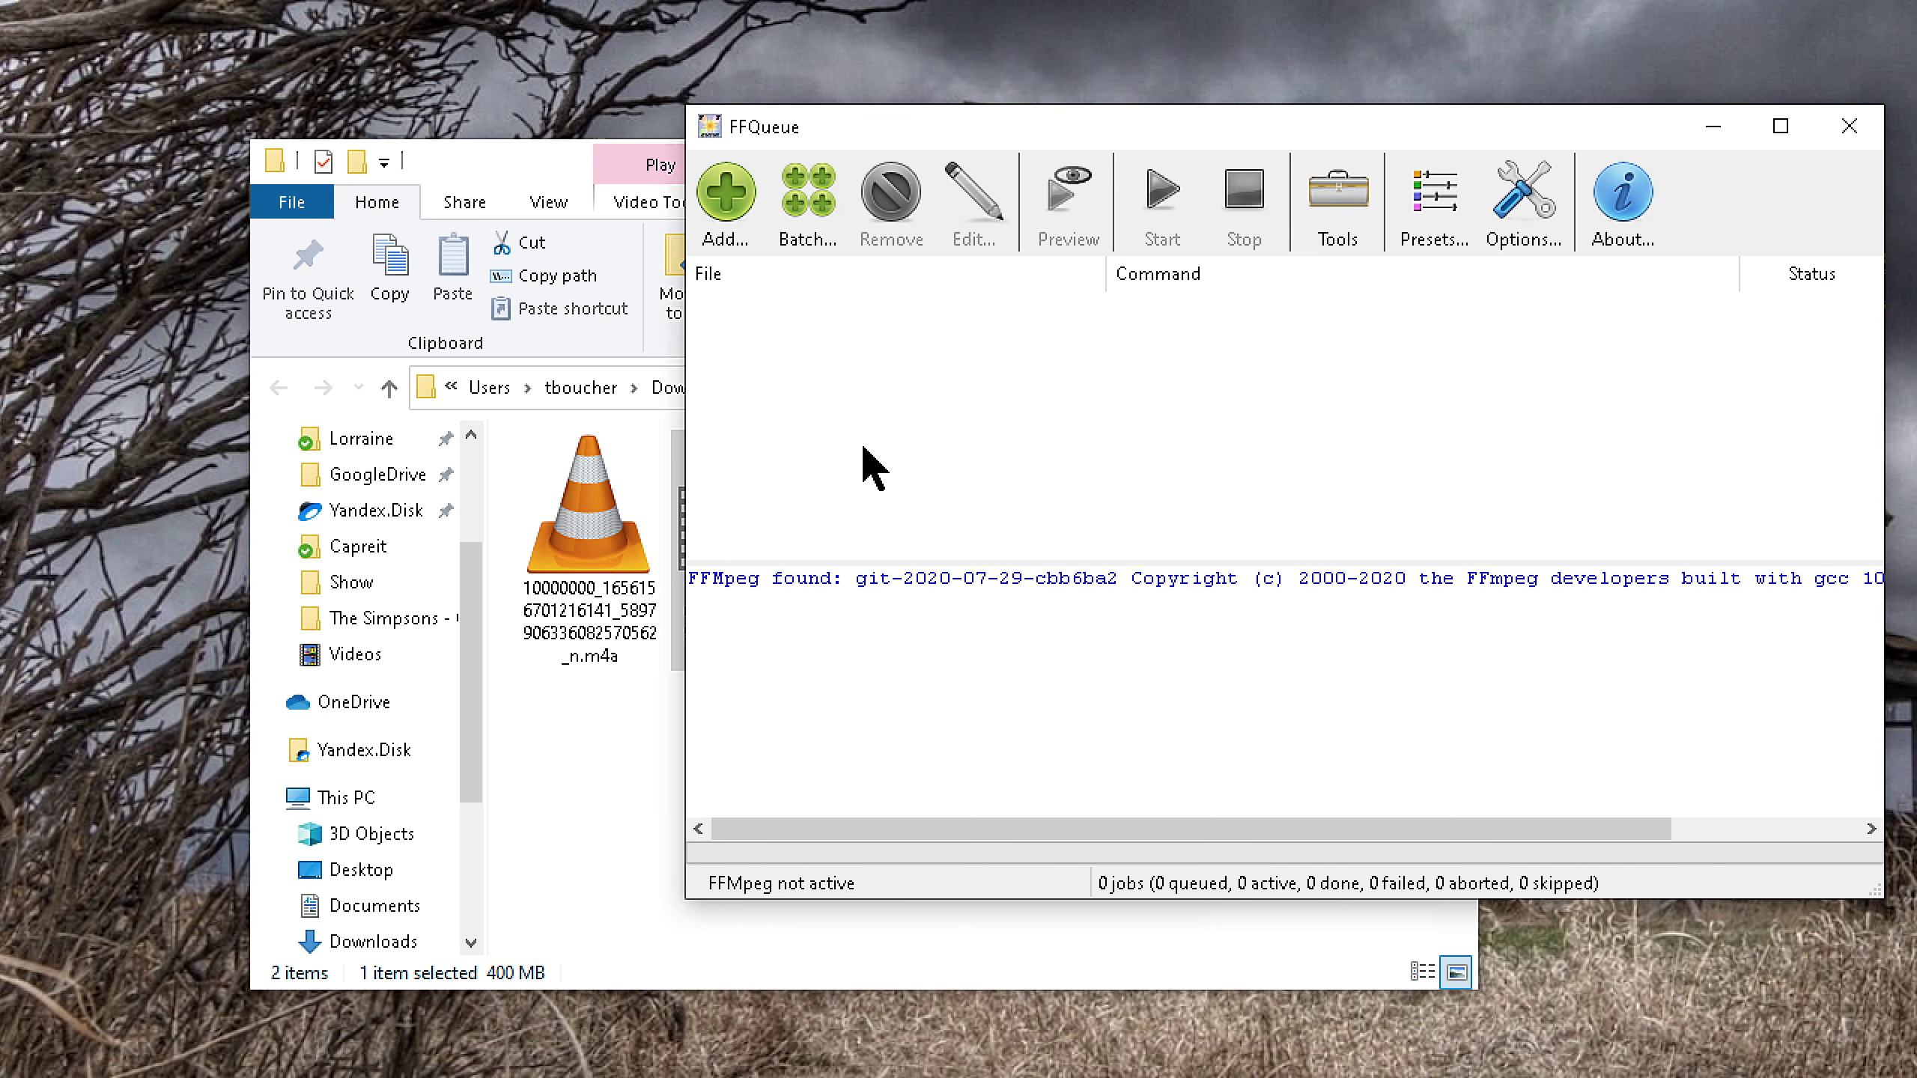
pyautogui.doubleClick(760, 578)
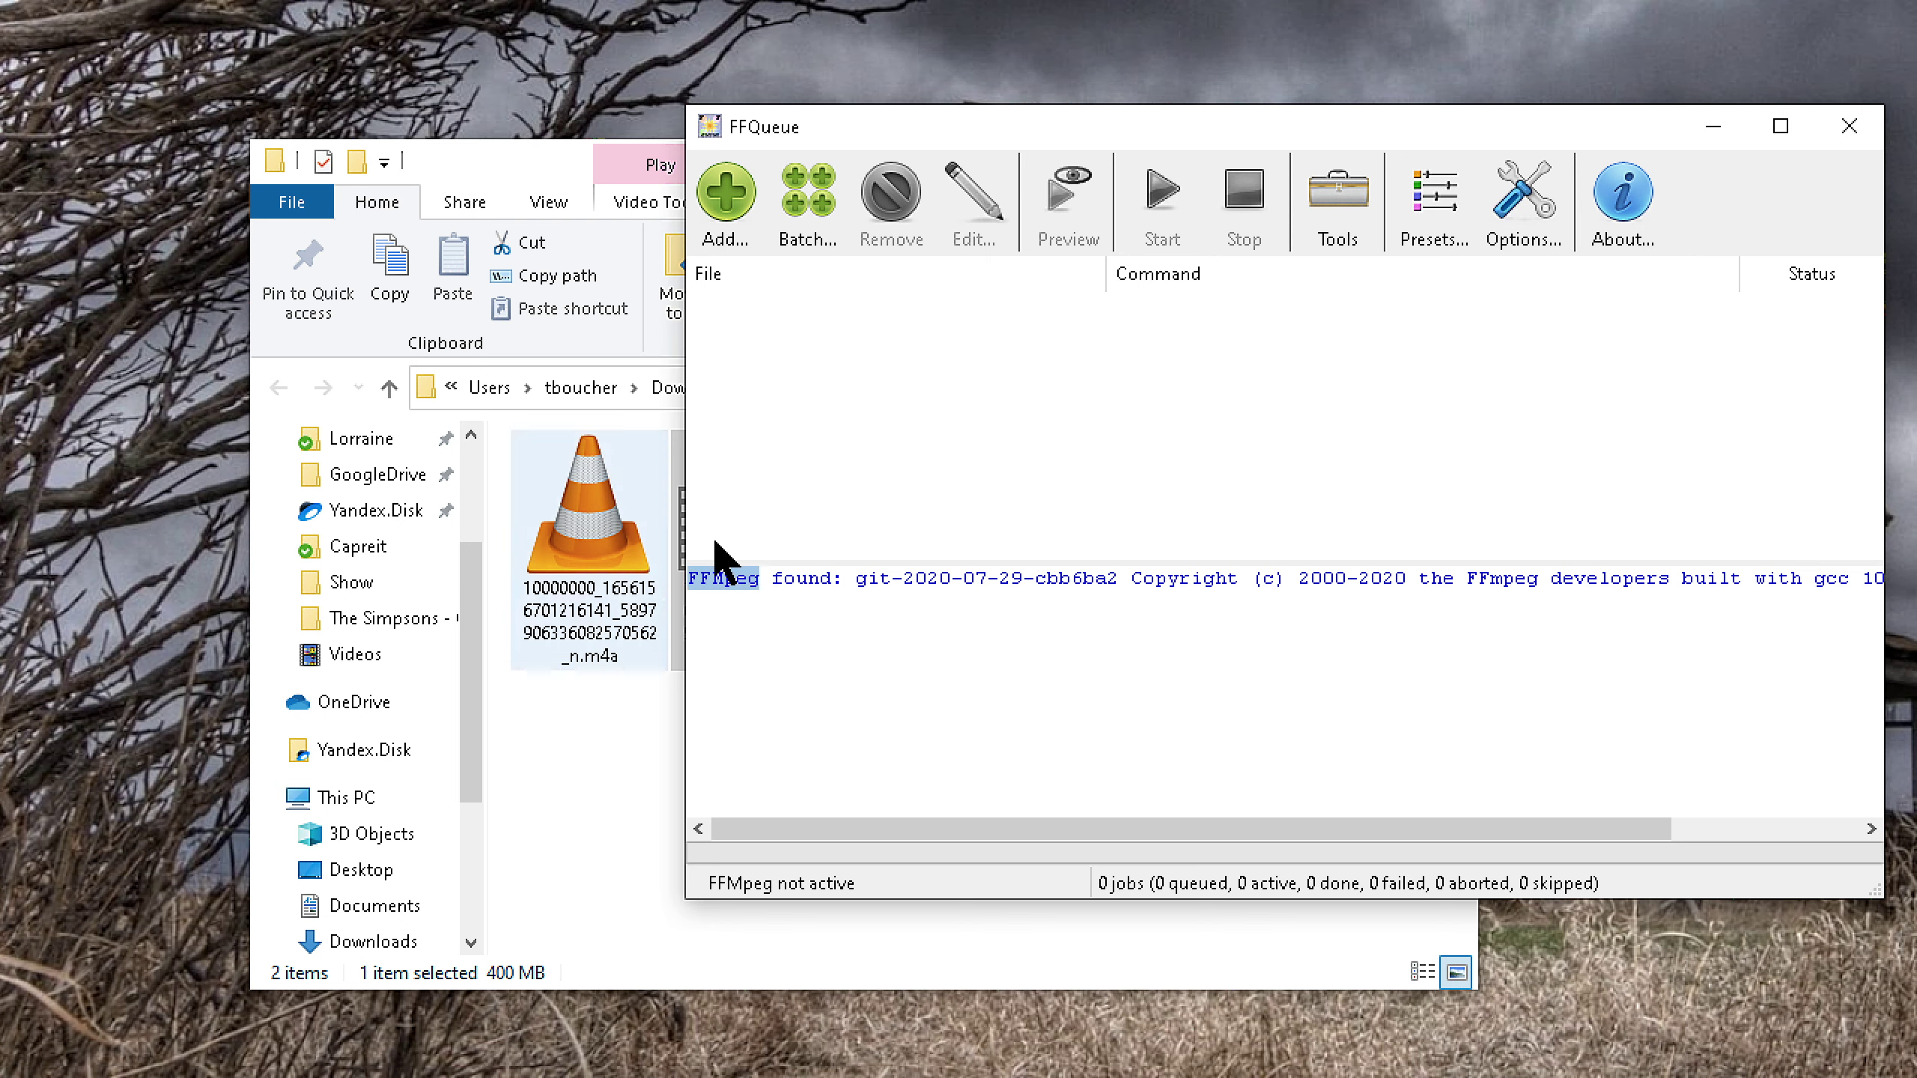
pyautogui.click(916, 432)
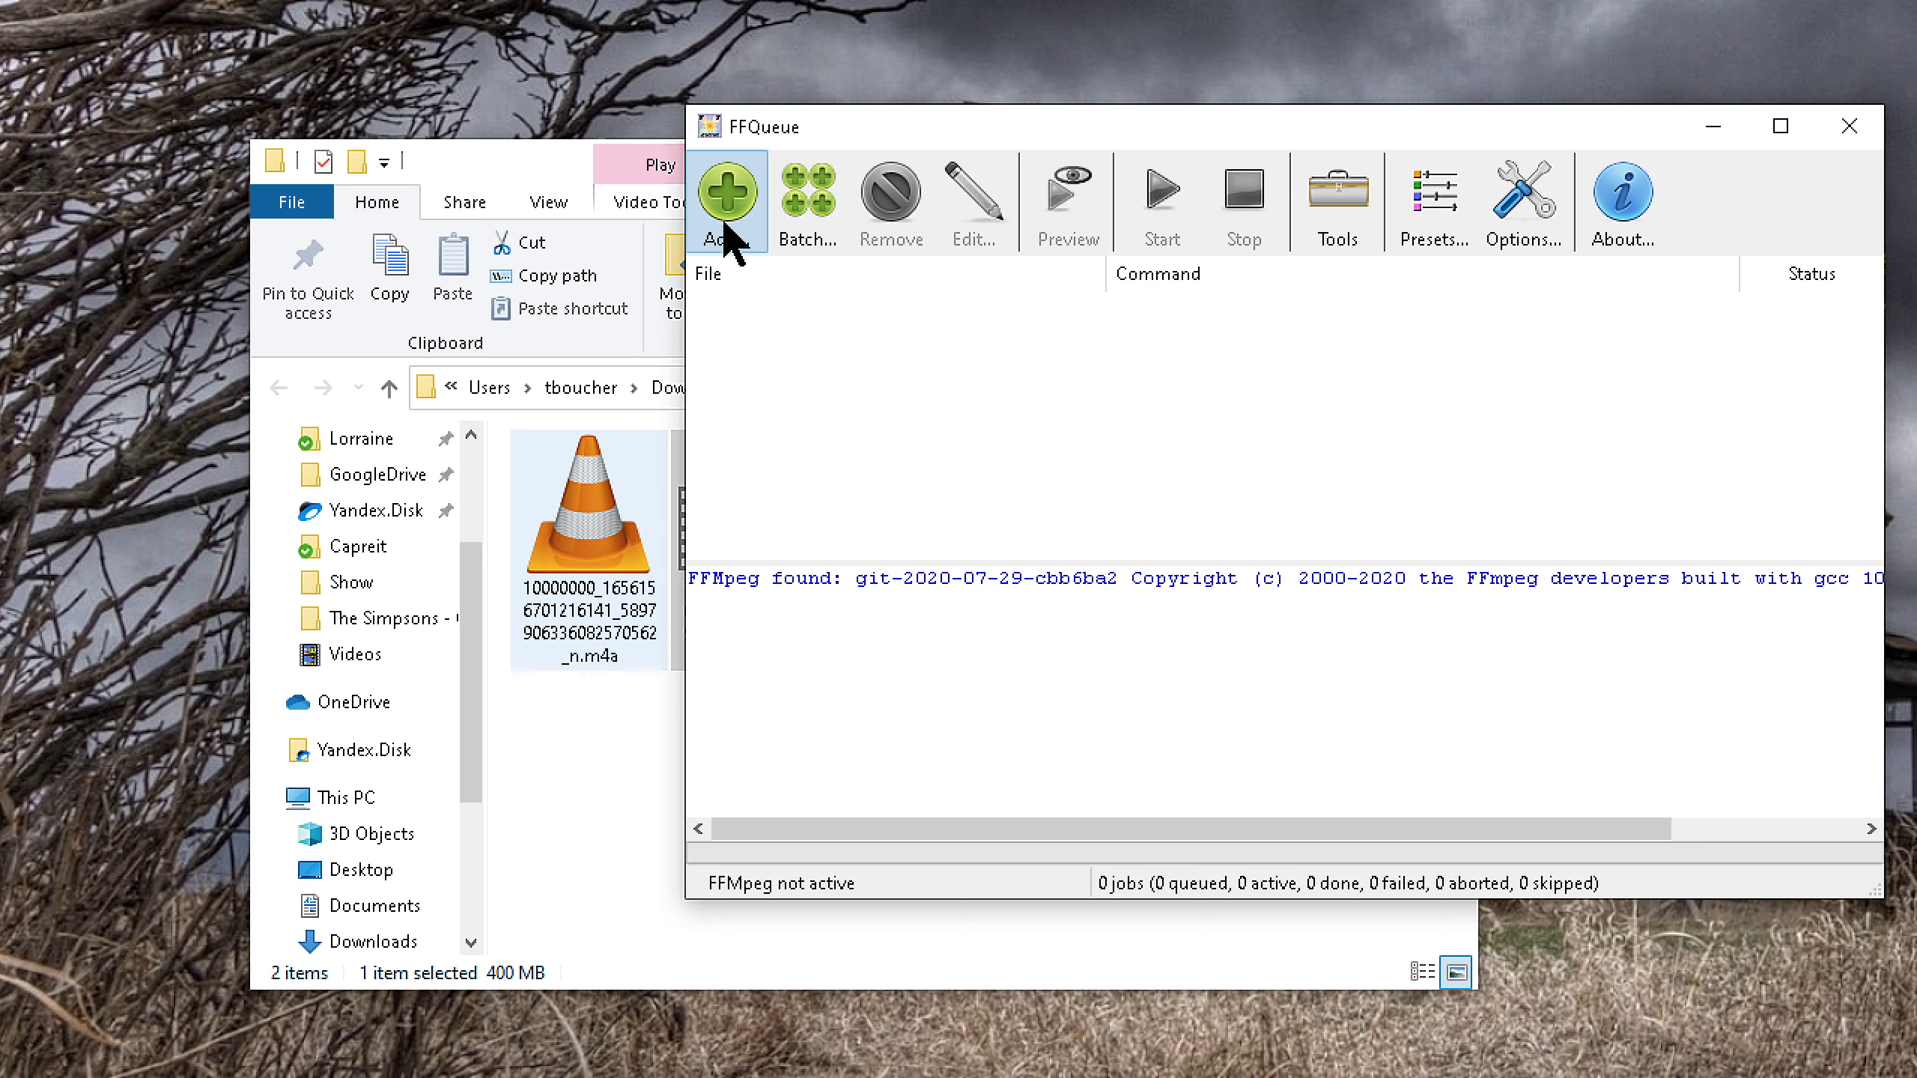
# Add a new job and load the .mp4 video from the Show folder as its first input file.
pyautogui.click(725, 222)
pyautogui.click(1664, 215)
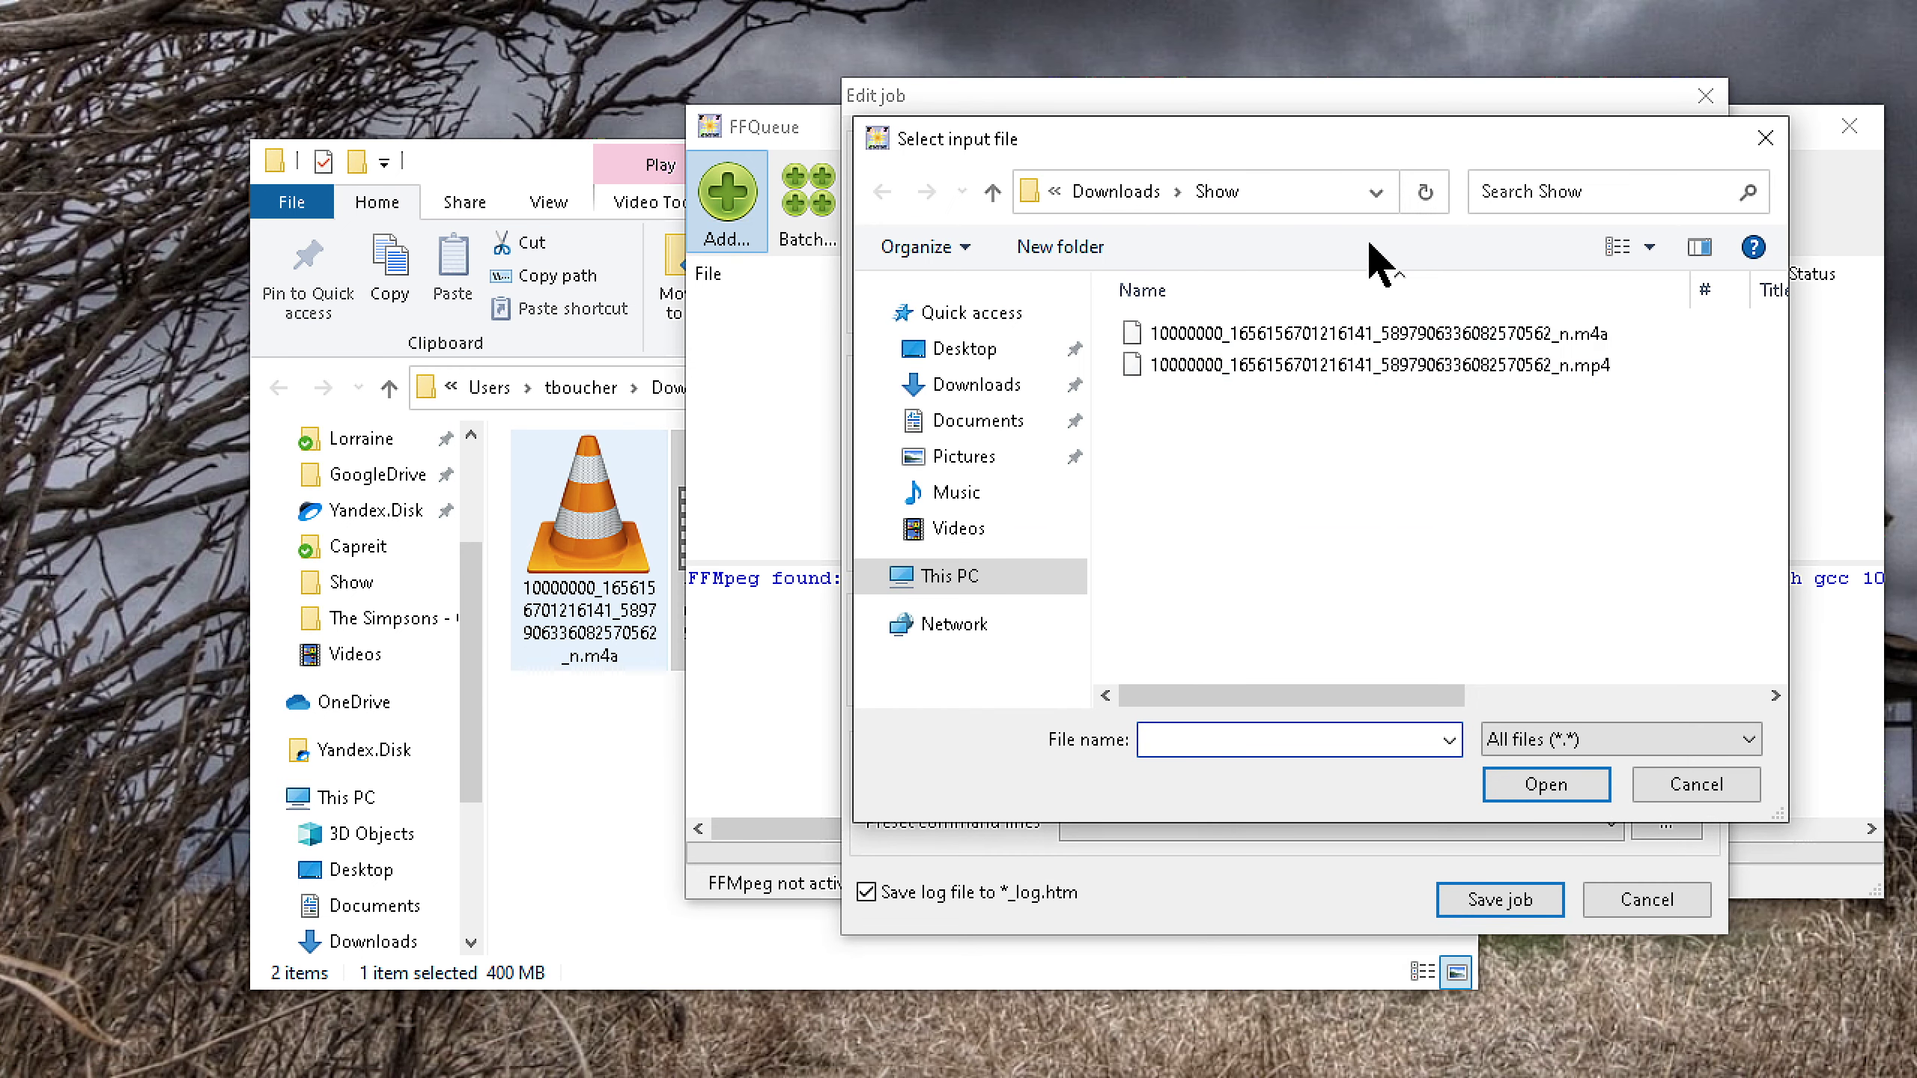
pyautogui.click(1574, 366)
pyautogui.click(1544, 785)
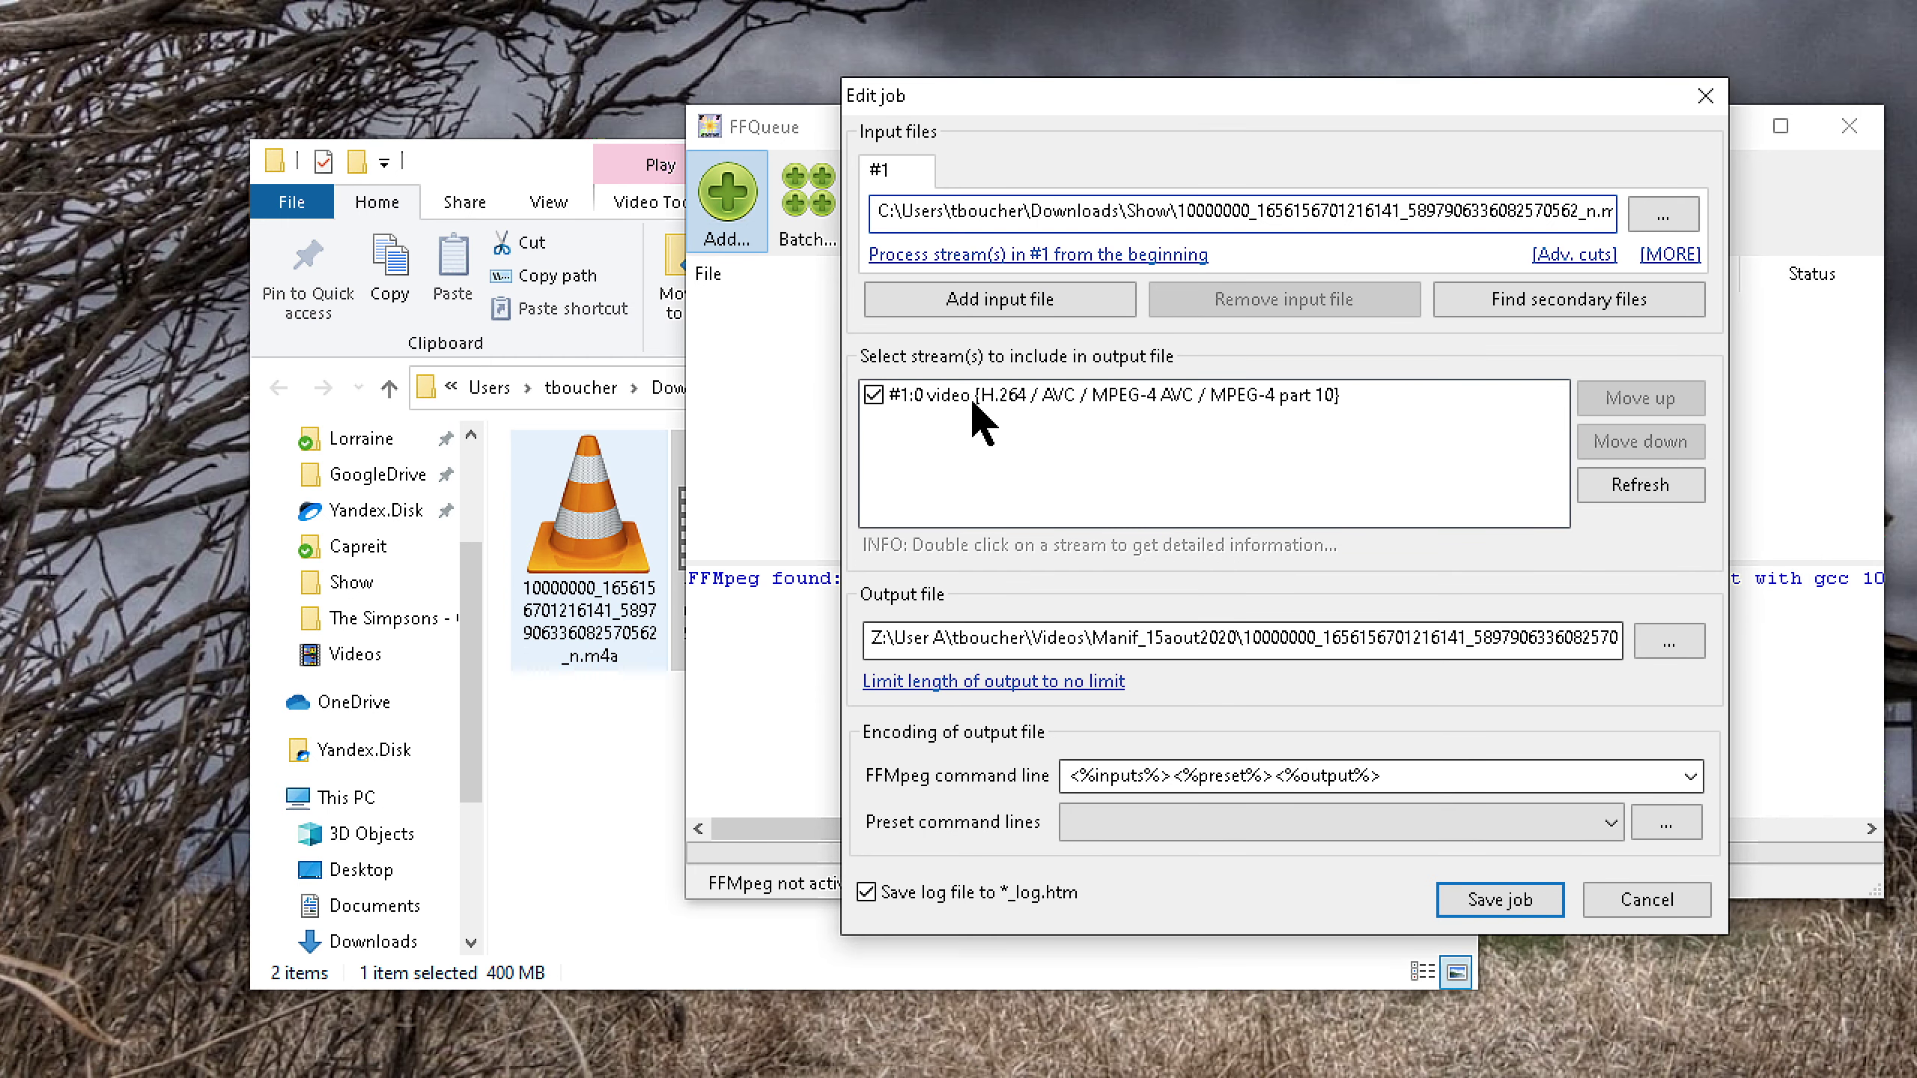
pyautogui.click(974, 400)
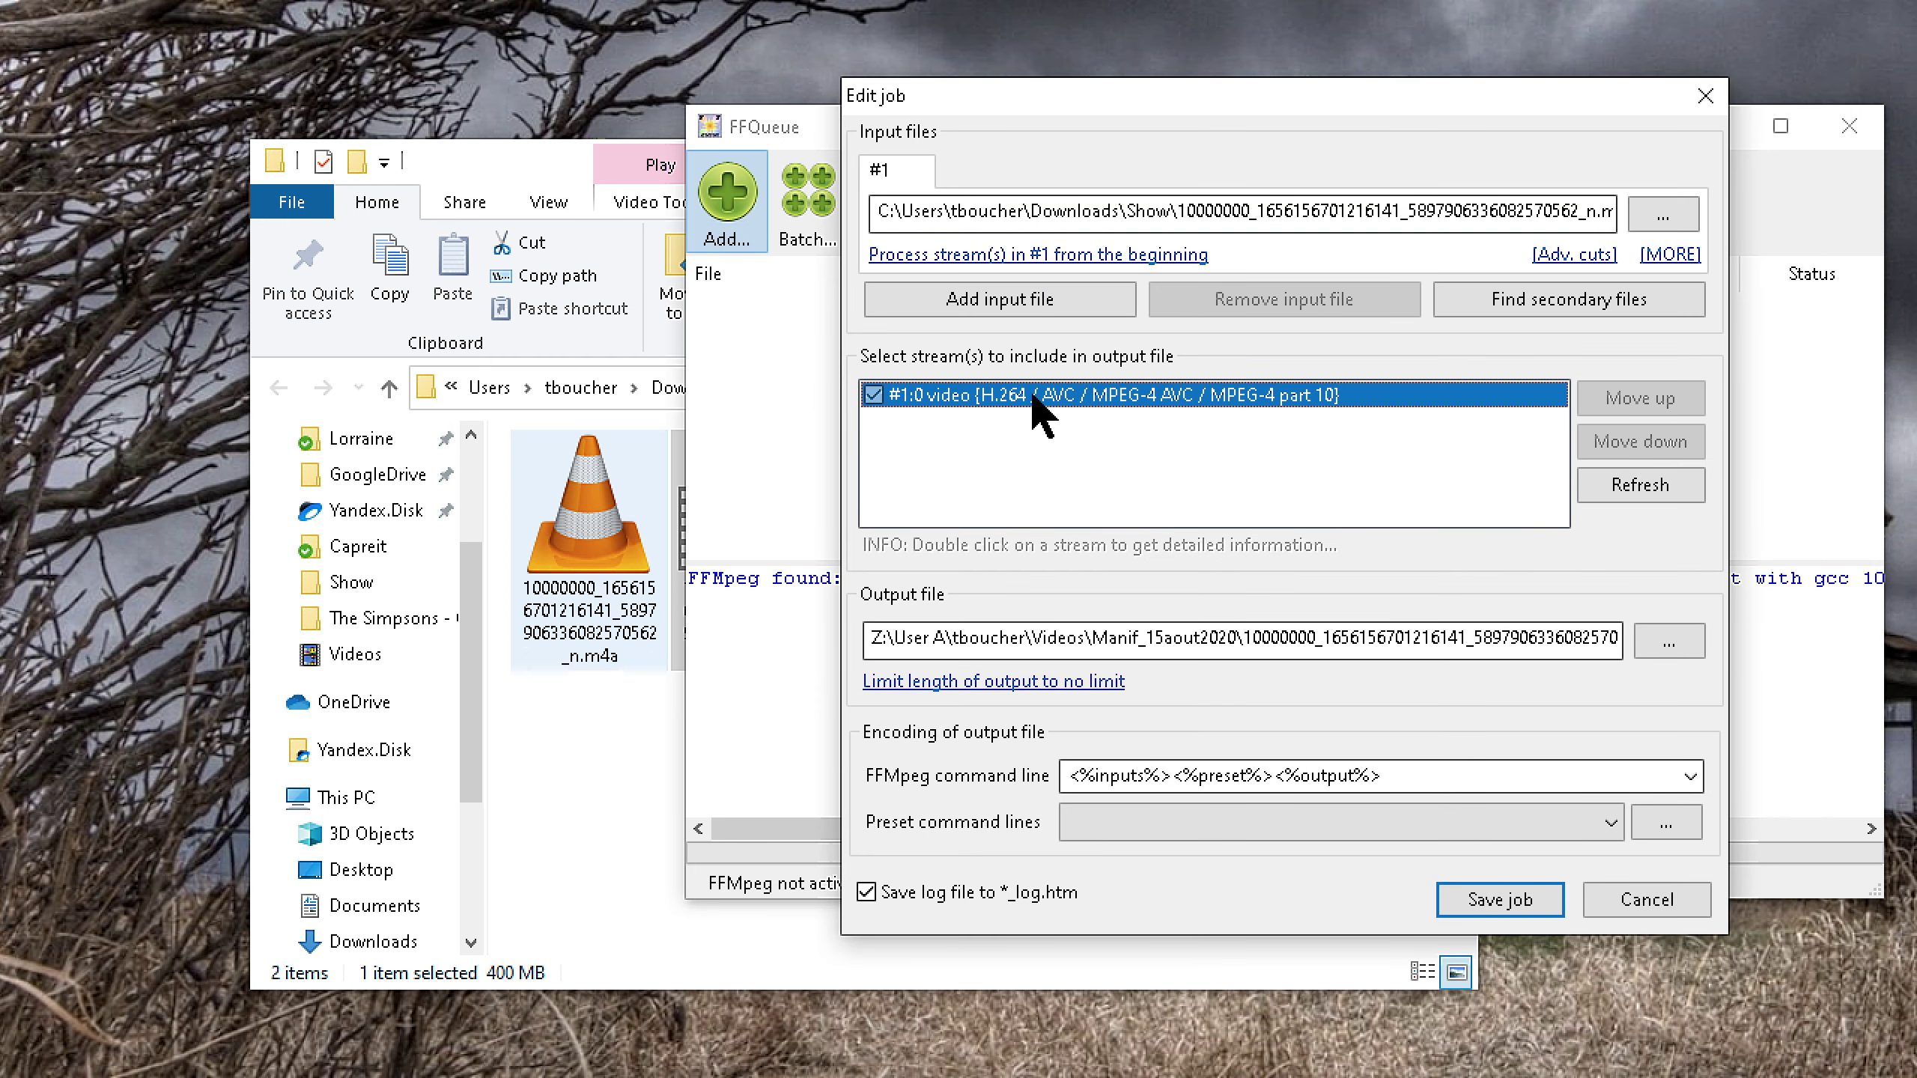
# Add a second input file to the job and load the .m4a audio from the Show folder.
pyautogui.click(1663, 216)
pyautogui.click(1695, 782)
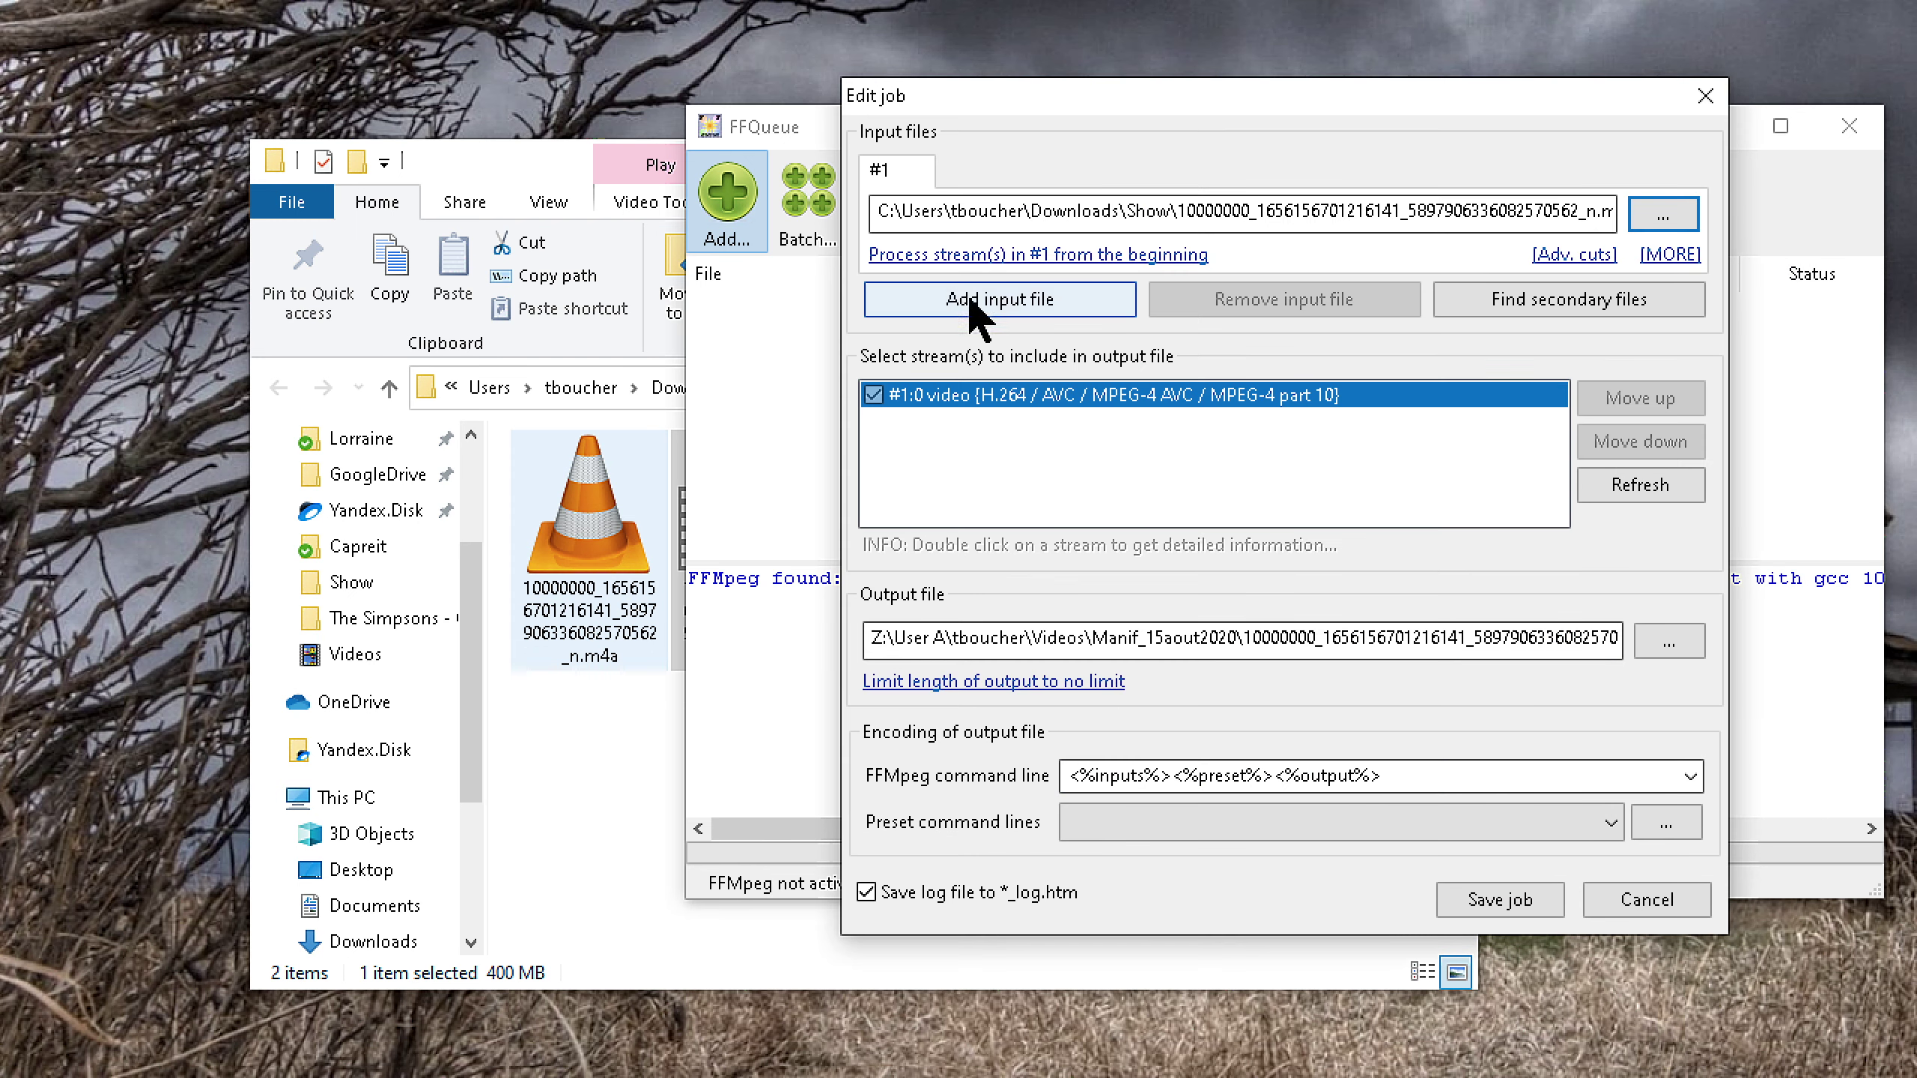
pyautogui.click(1009, 296)
pyautogui.click(1664, 216)
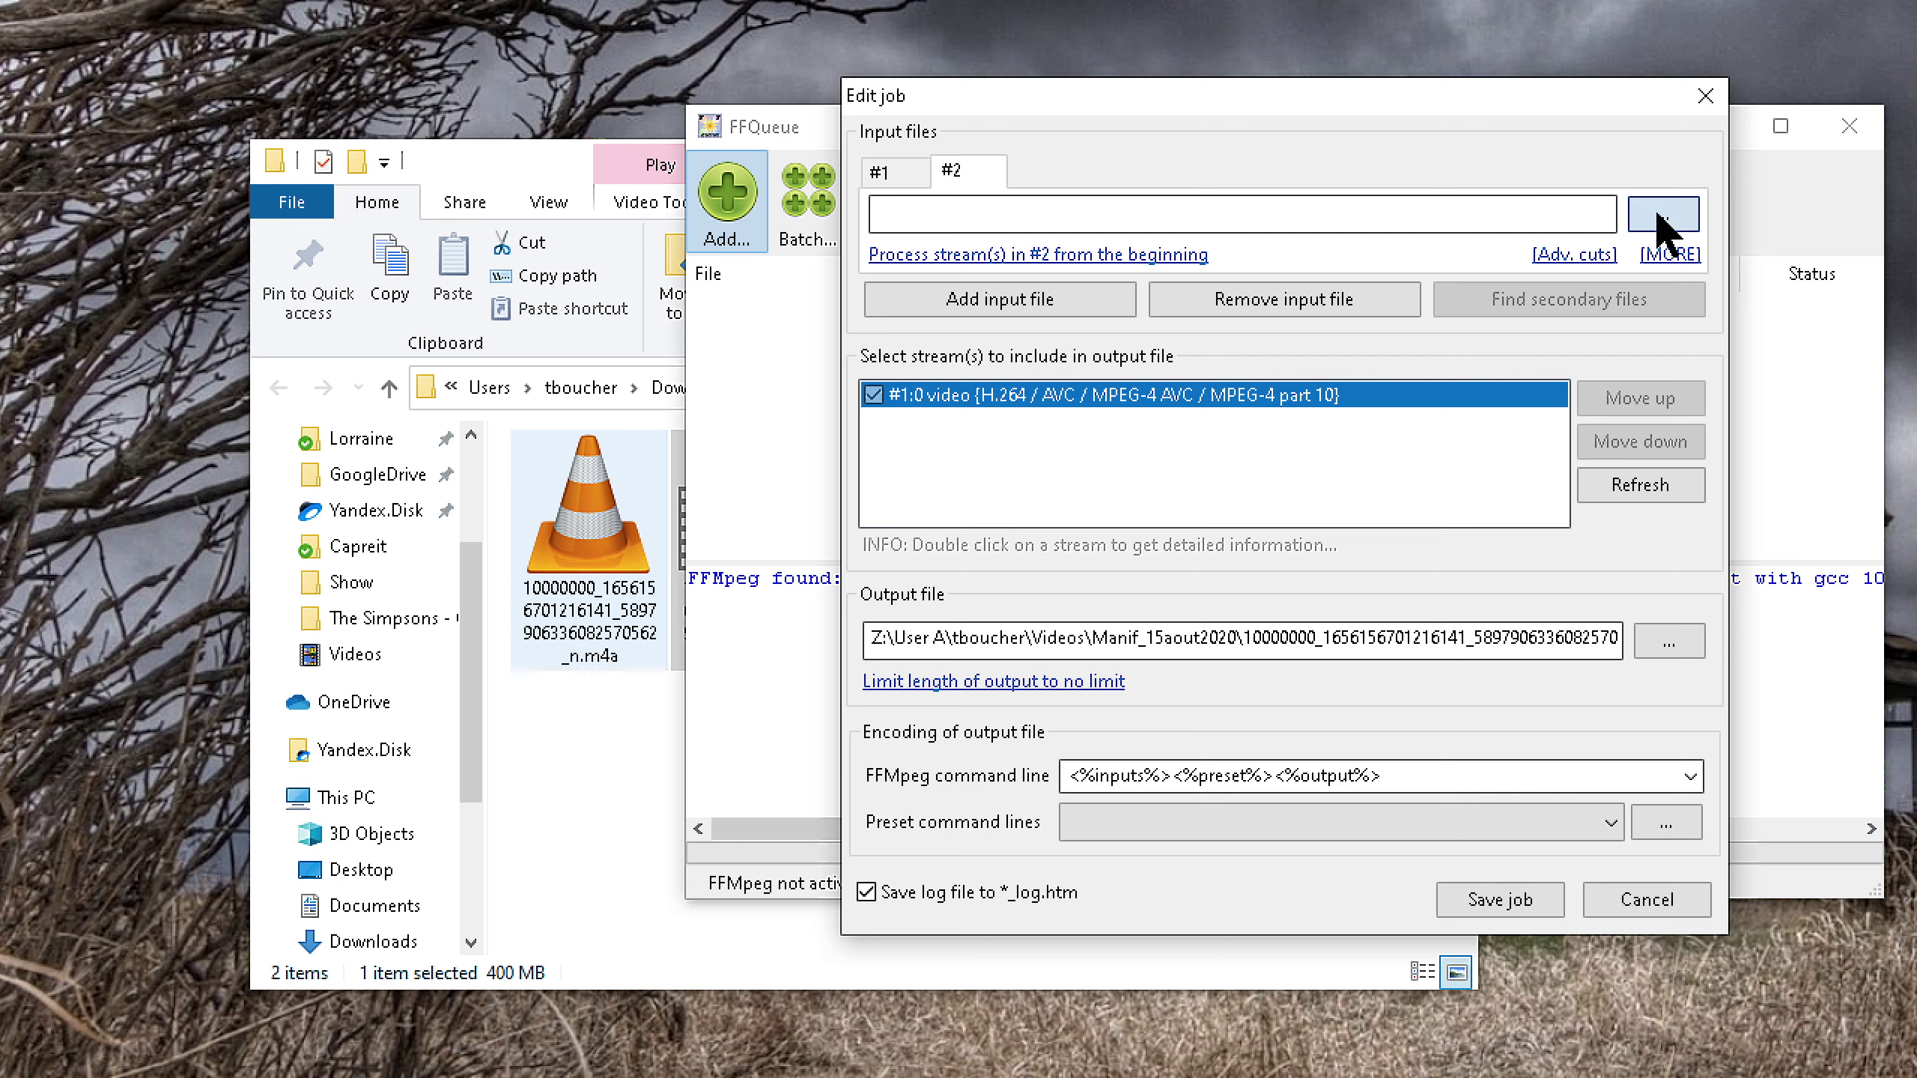
pyautogui.click(1494, 335)
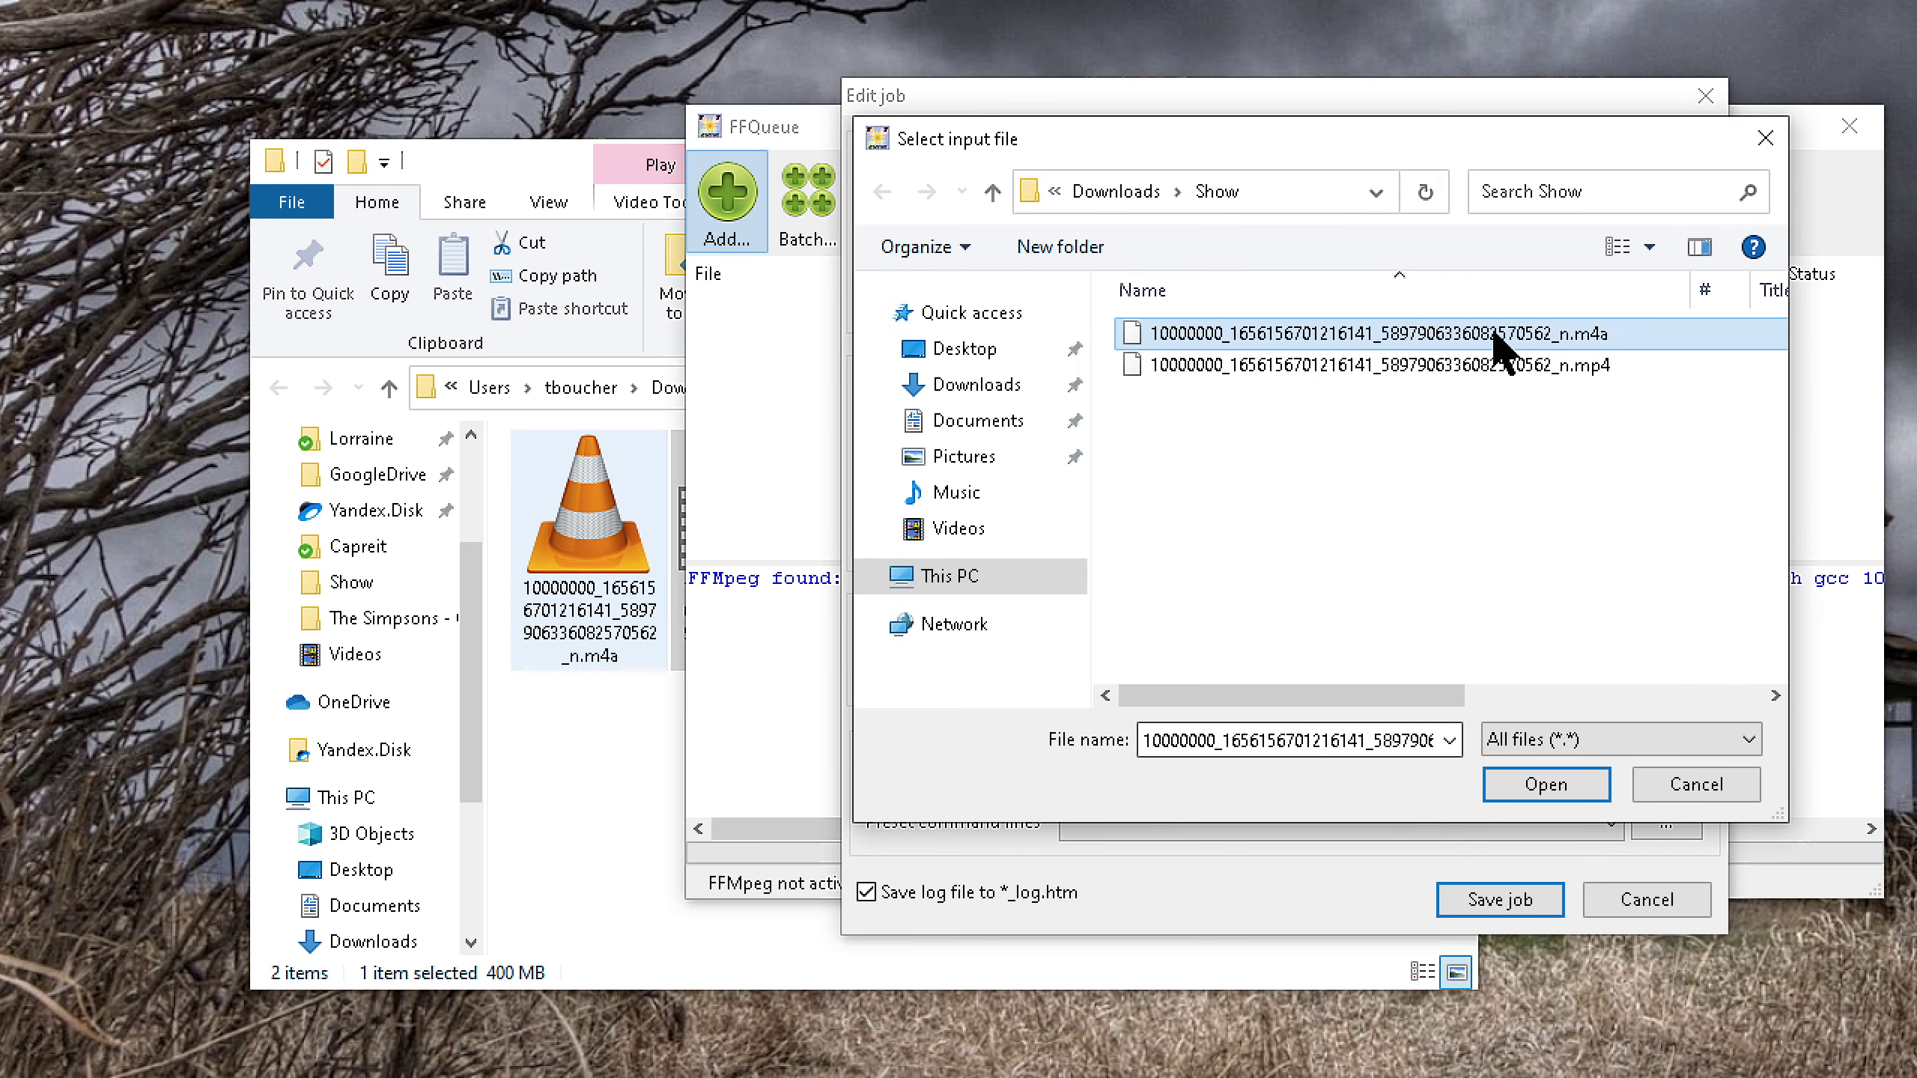
pyautogui.click(1574, 783)
pyautogui.click(1064, 422)
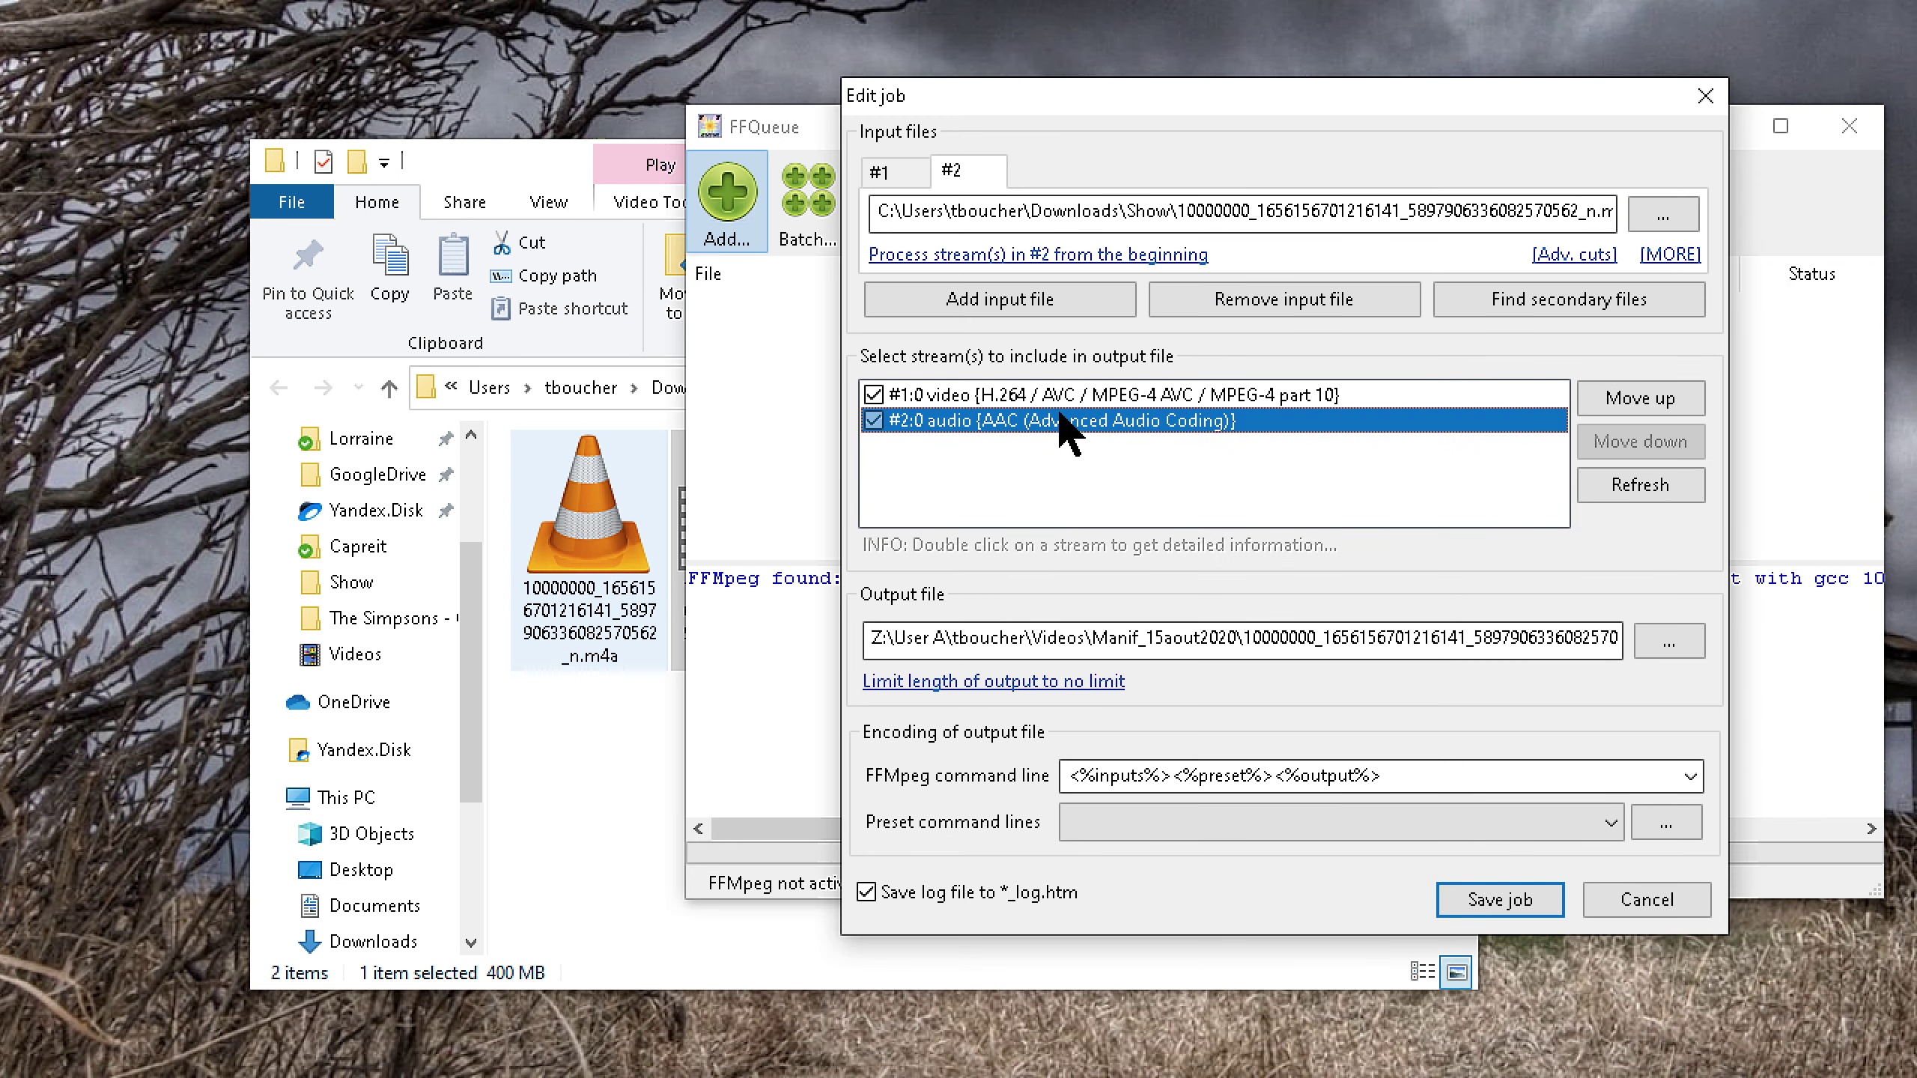
# Copy the Downloads\Show folder path from the second input file's path.
pyautogui.click(1668, 642)
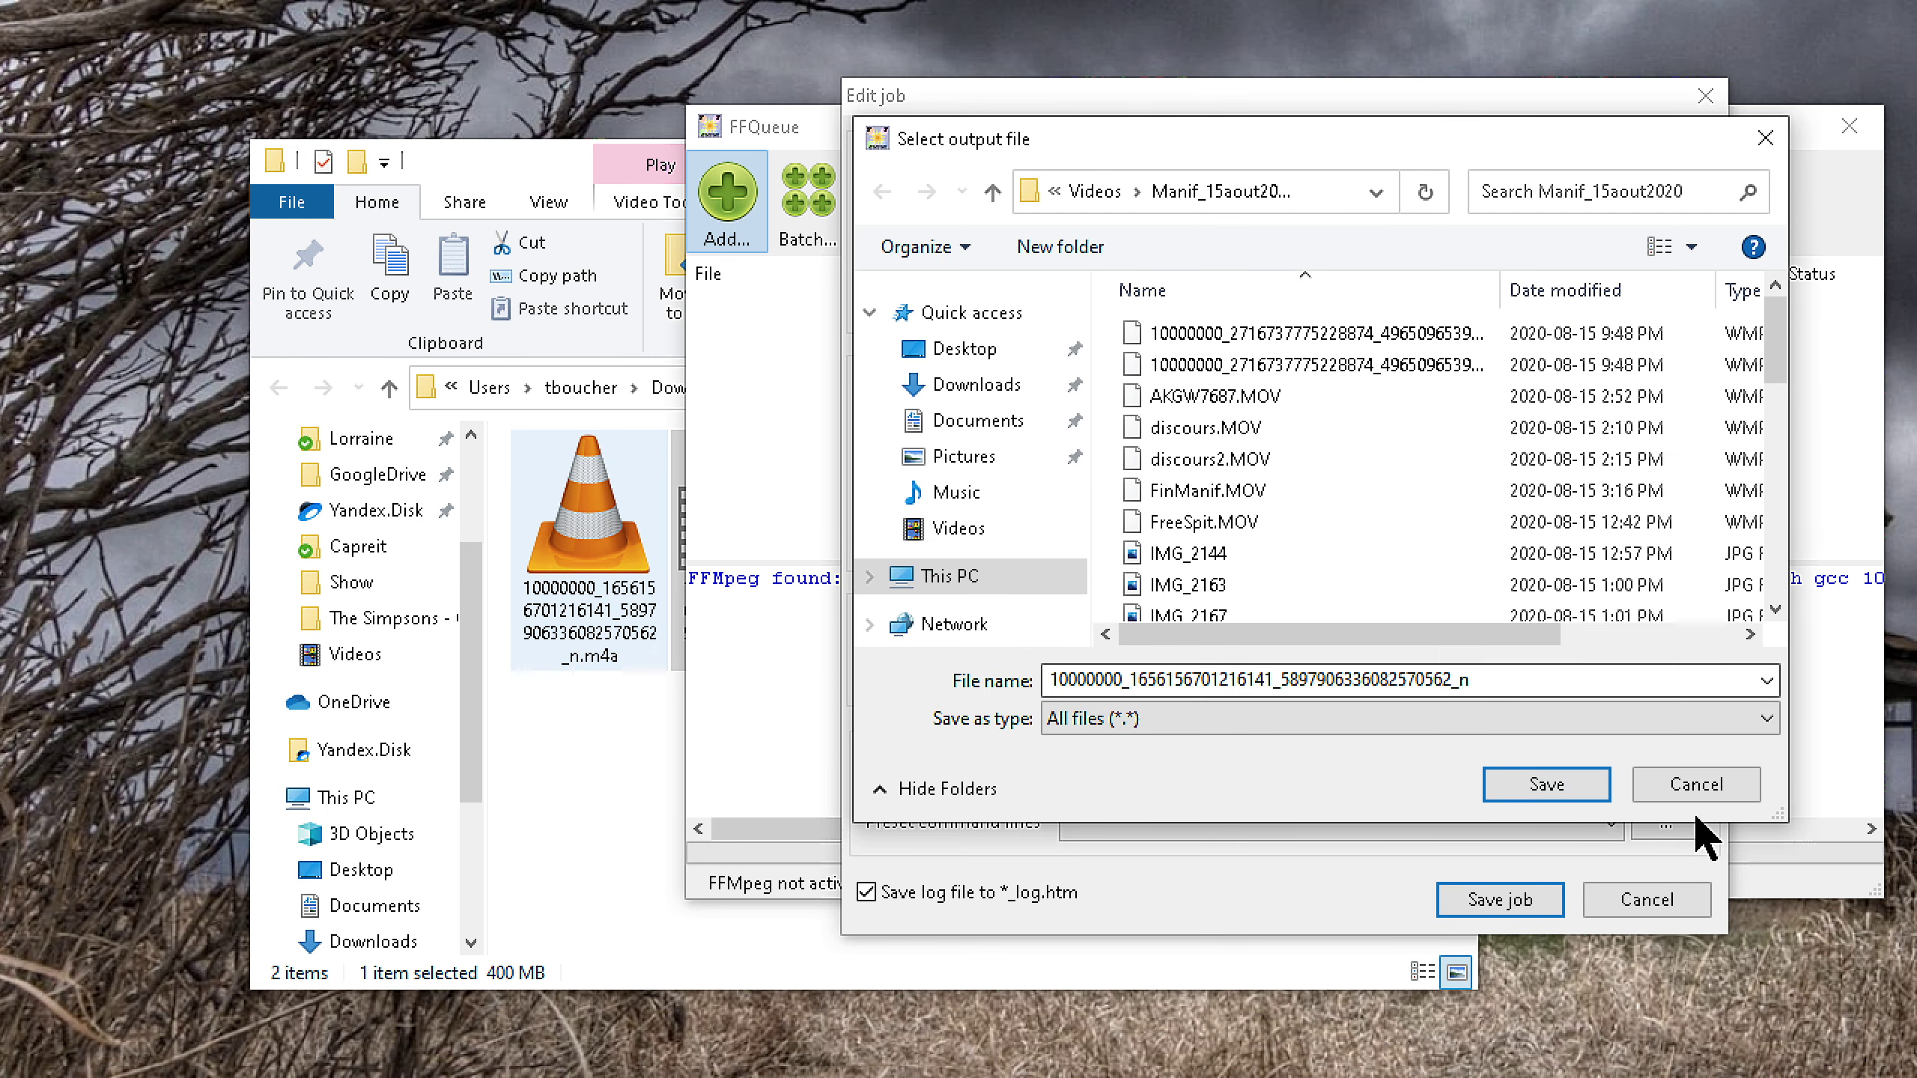
pyautogui.click(1691, 786)
pyautogui.doubleClick(990, 214)
pyautogui.moveTo(1120, 214); pyautogui.dragTo(650, 224)
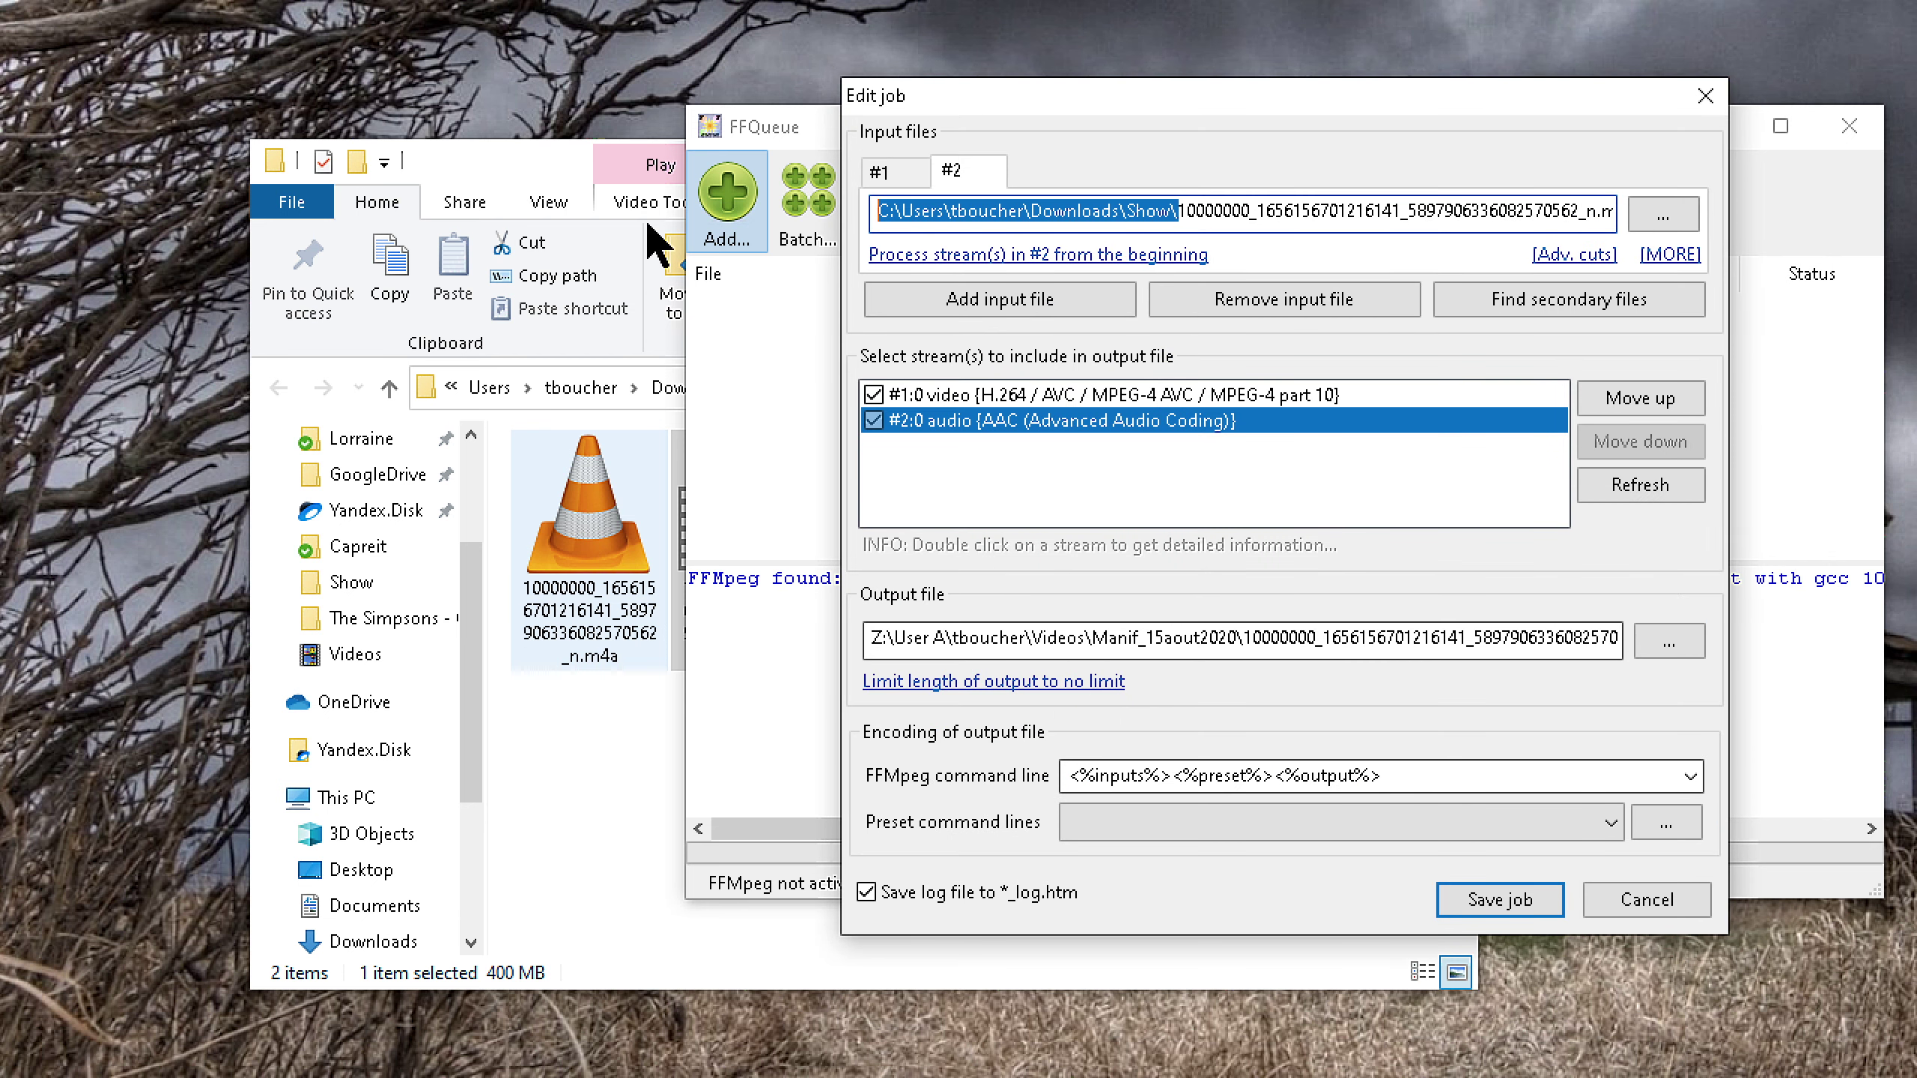
pyautogui.rightClick(879, 204)
pyautogui.click(1121, 309)
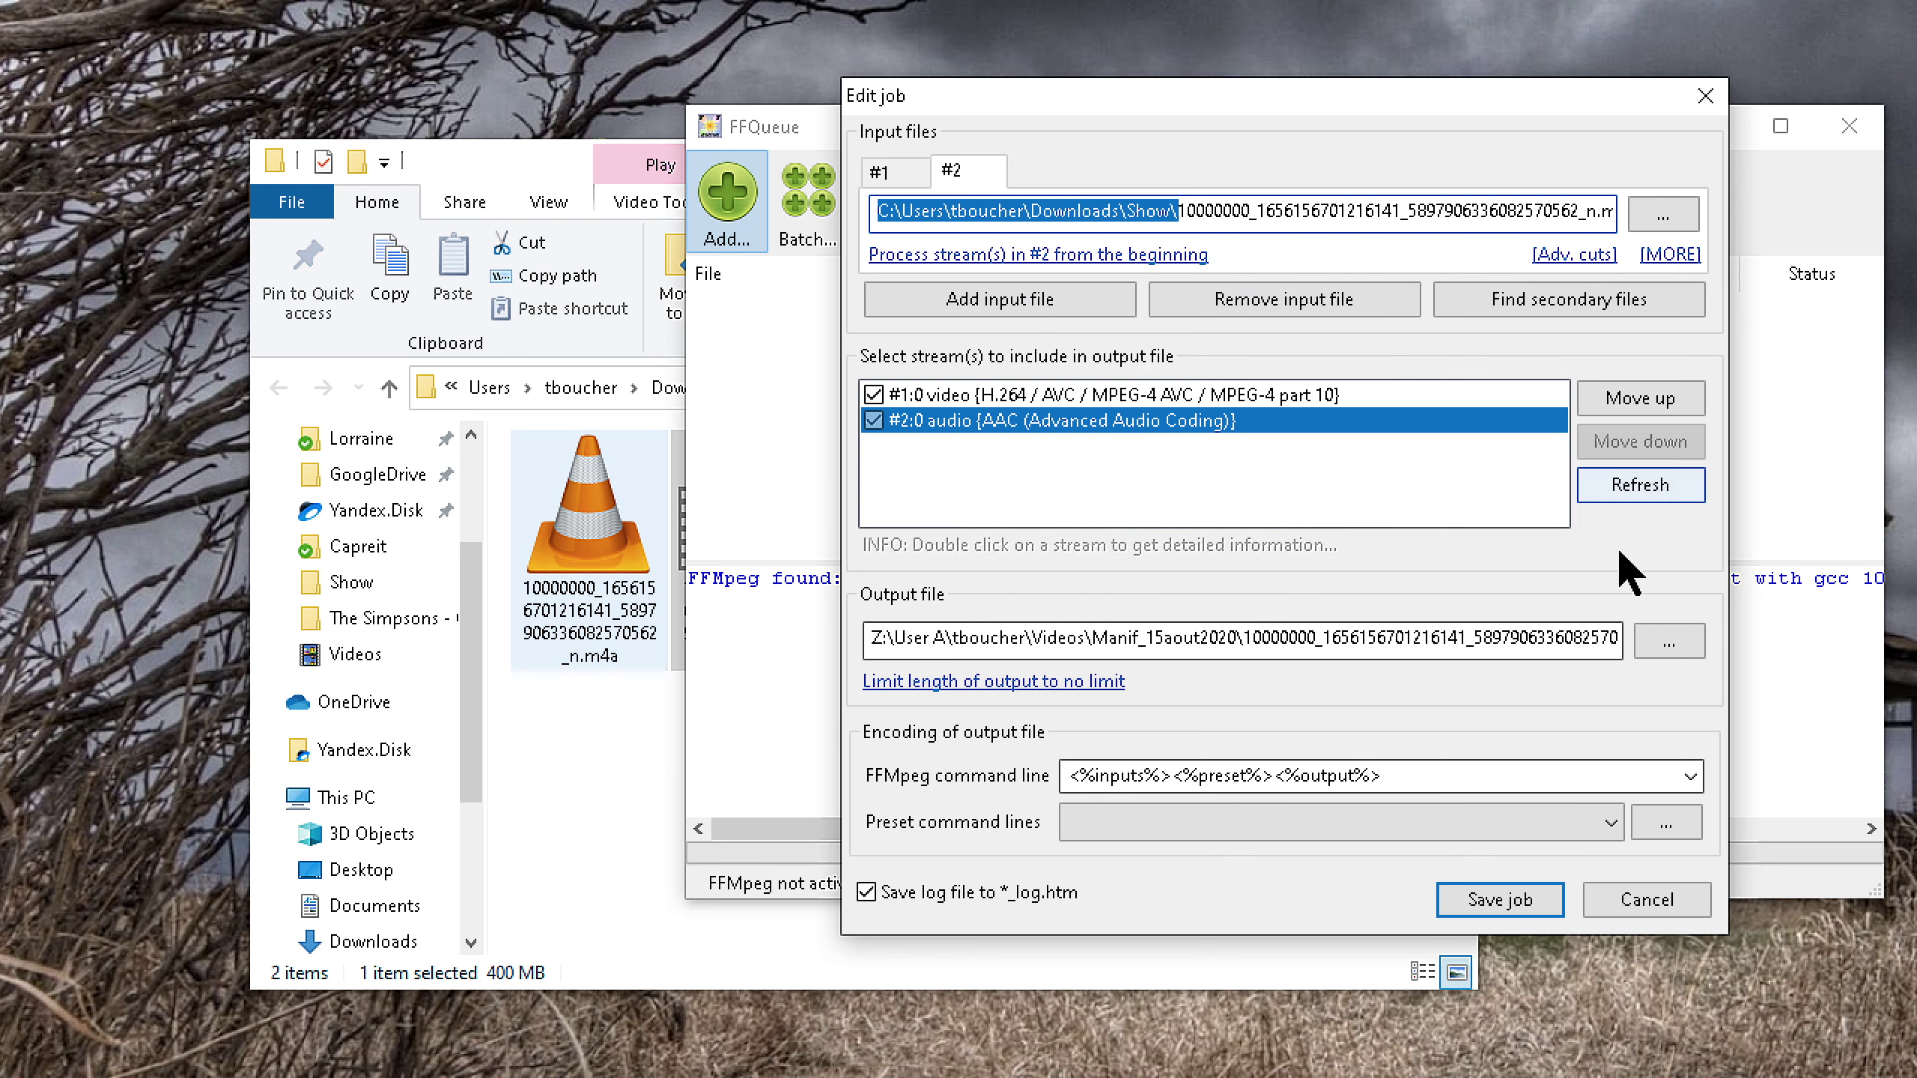
# Browse for the output file and change its destination to the copied Downloads\Show folder path.
pyautogui.click(1669, 642)
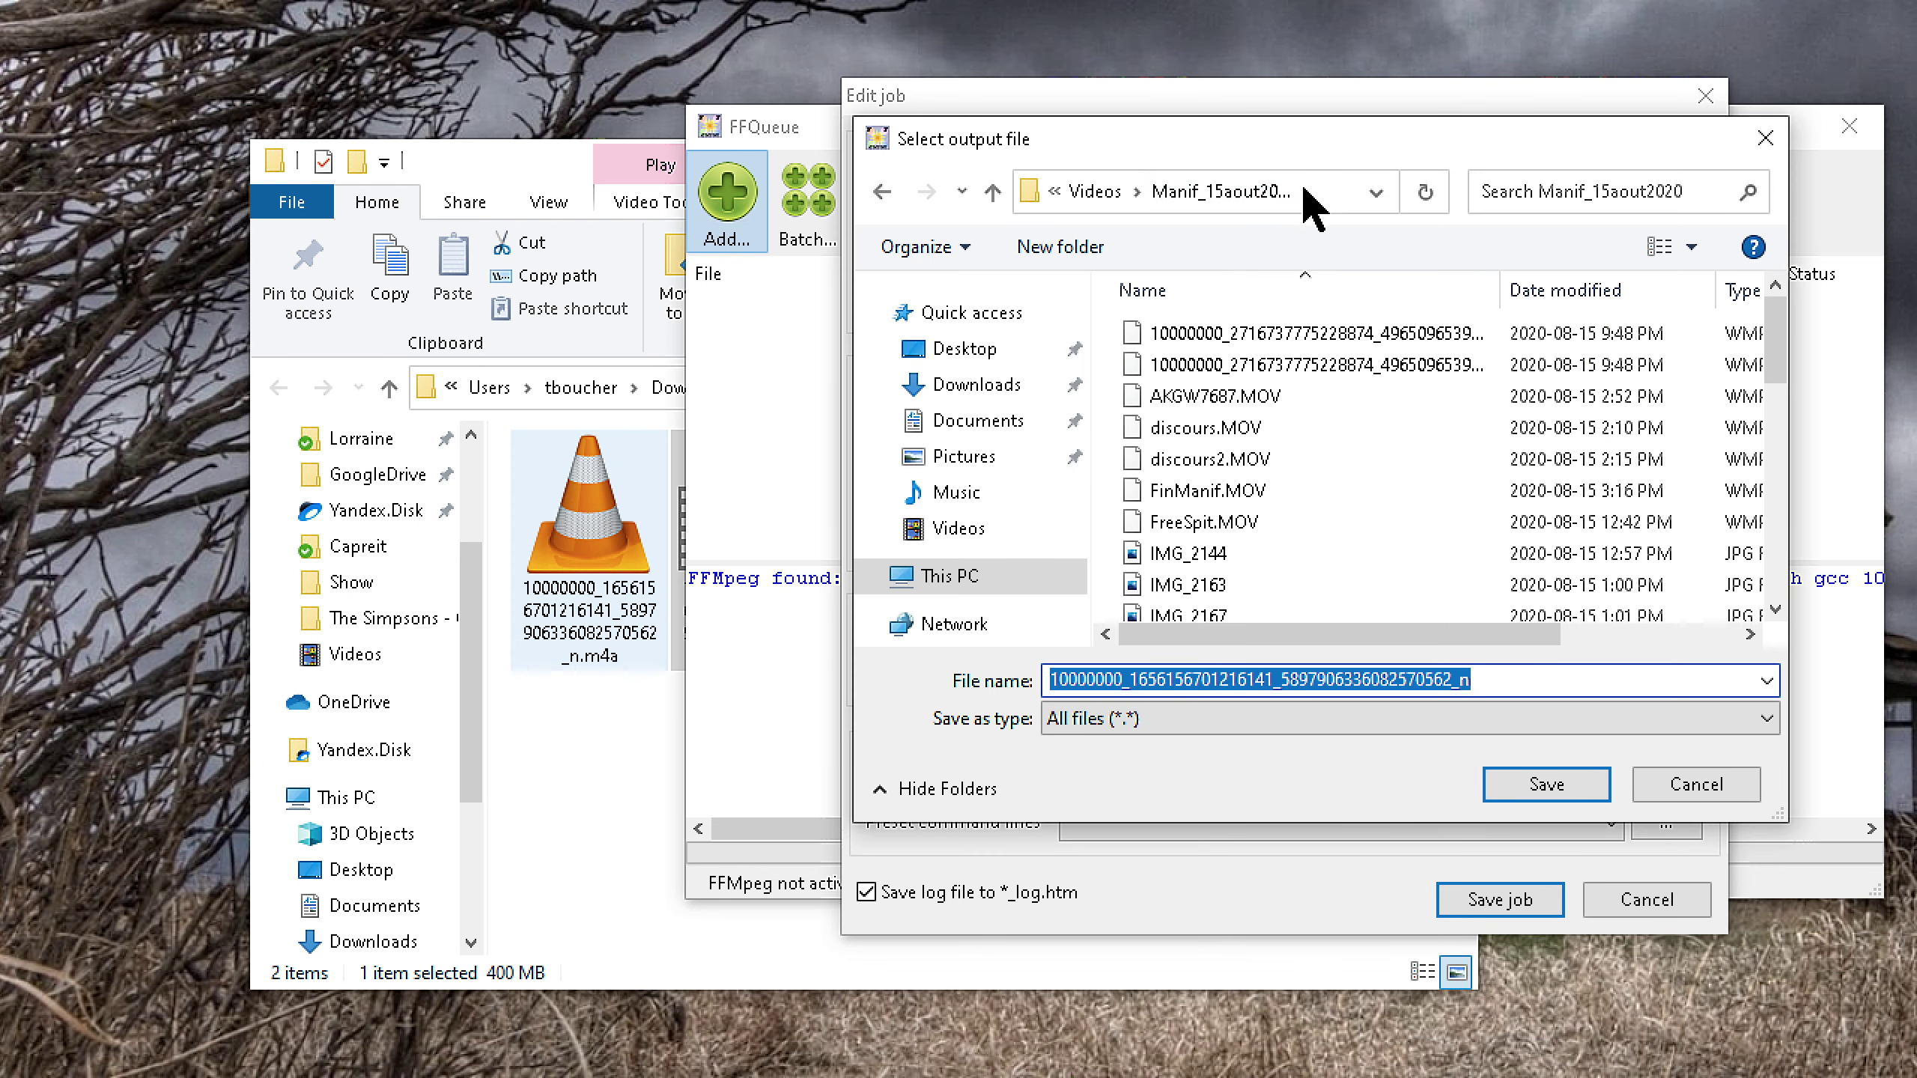
pyautogui.click(1315, 198)
pyautogui.rightClick(1314, 198)
pyautogui.click(1397, 321)
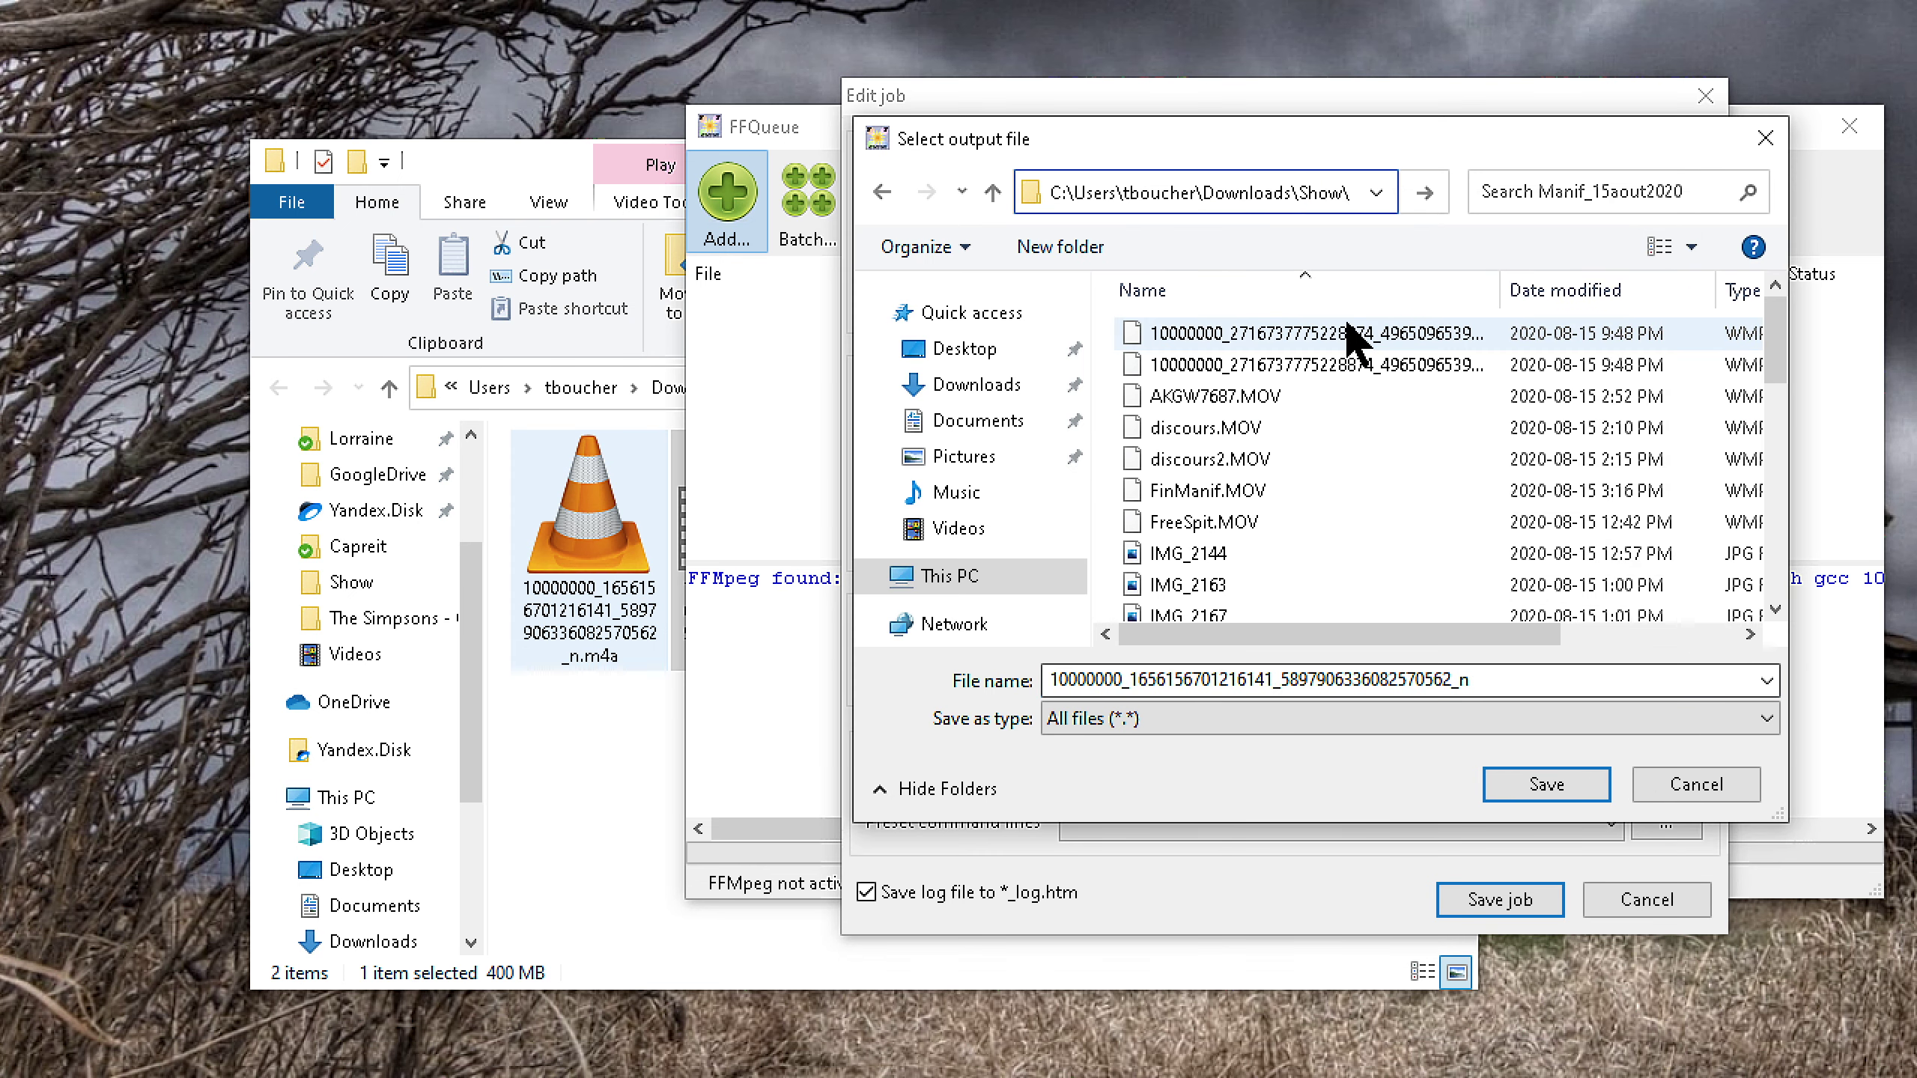
pyautogui.press('Return')
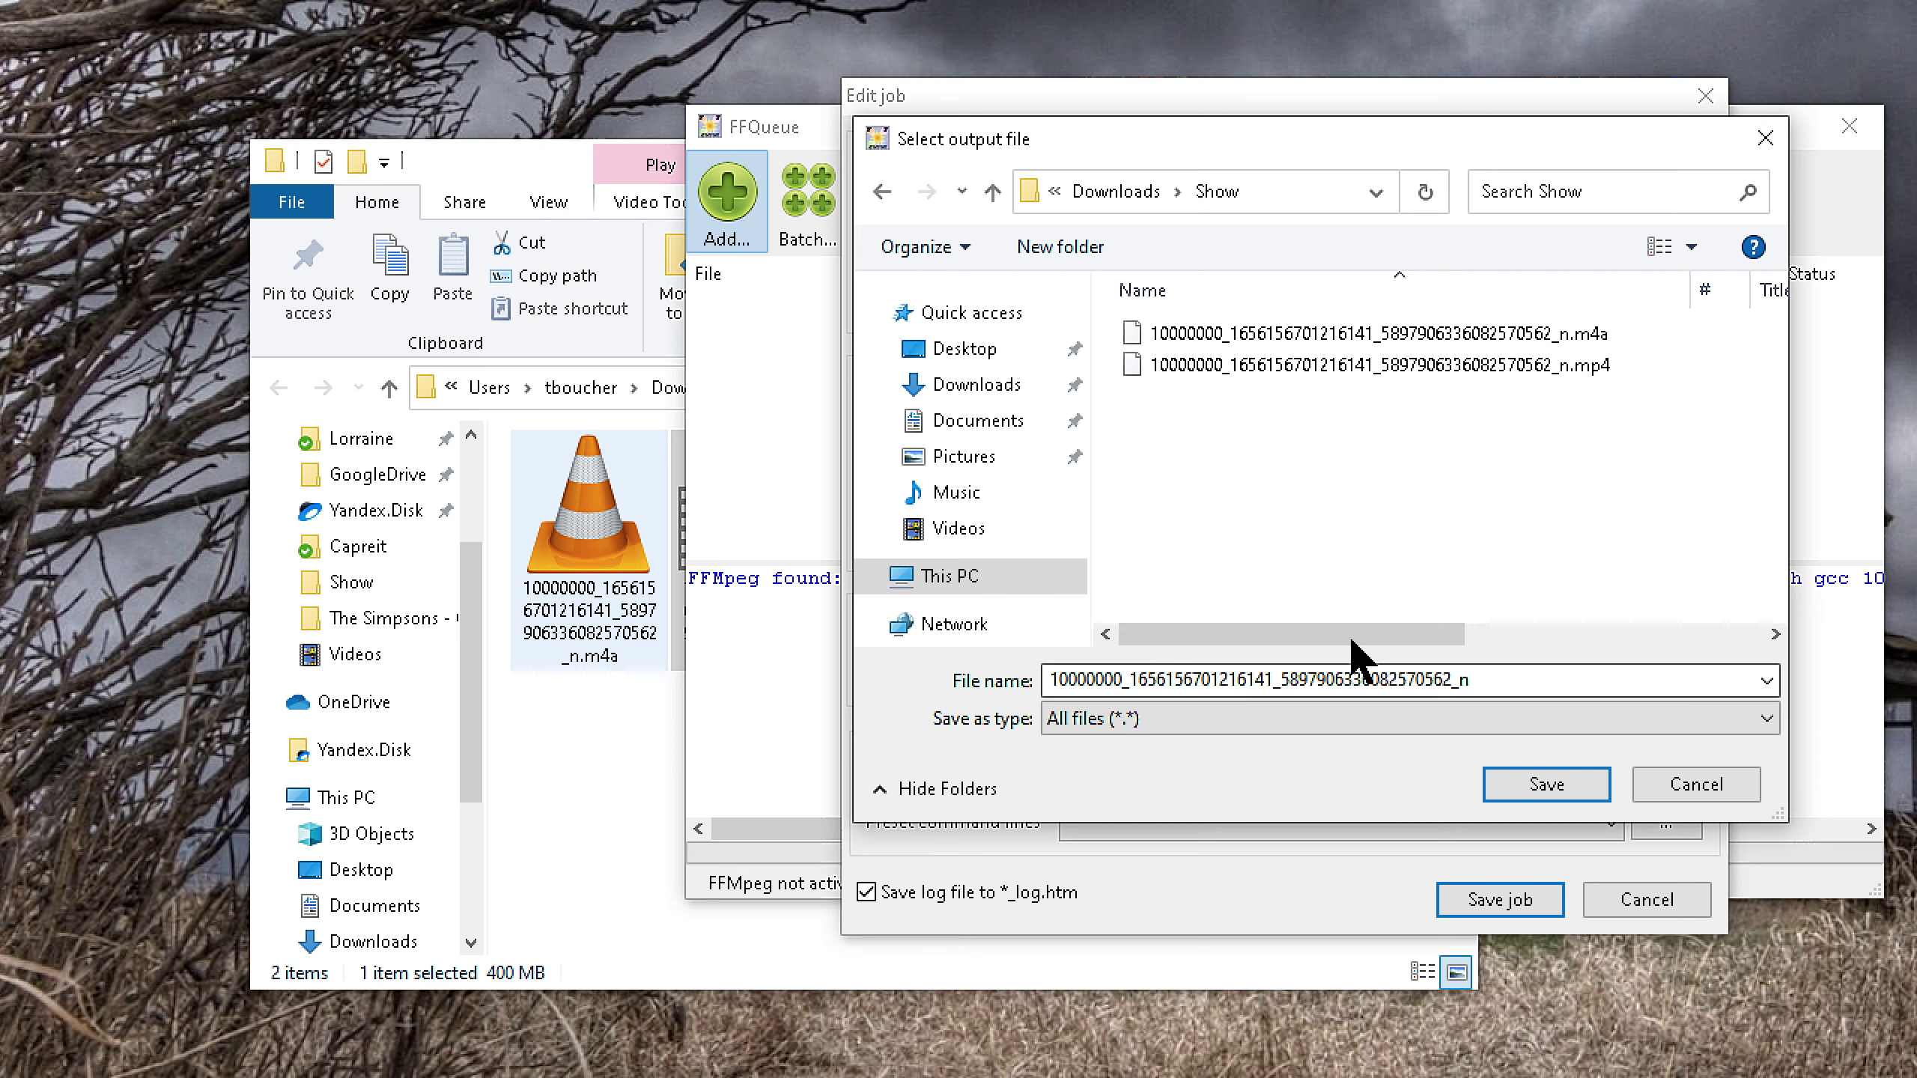
# Switch to Firefox and copy the live video post's title "Vous avez une valeur inestimable", then minimize the browser.
pyautogui.click(1548, 672)
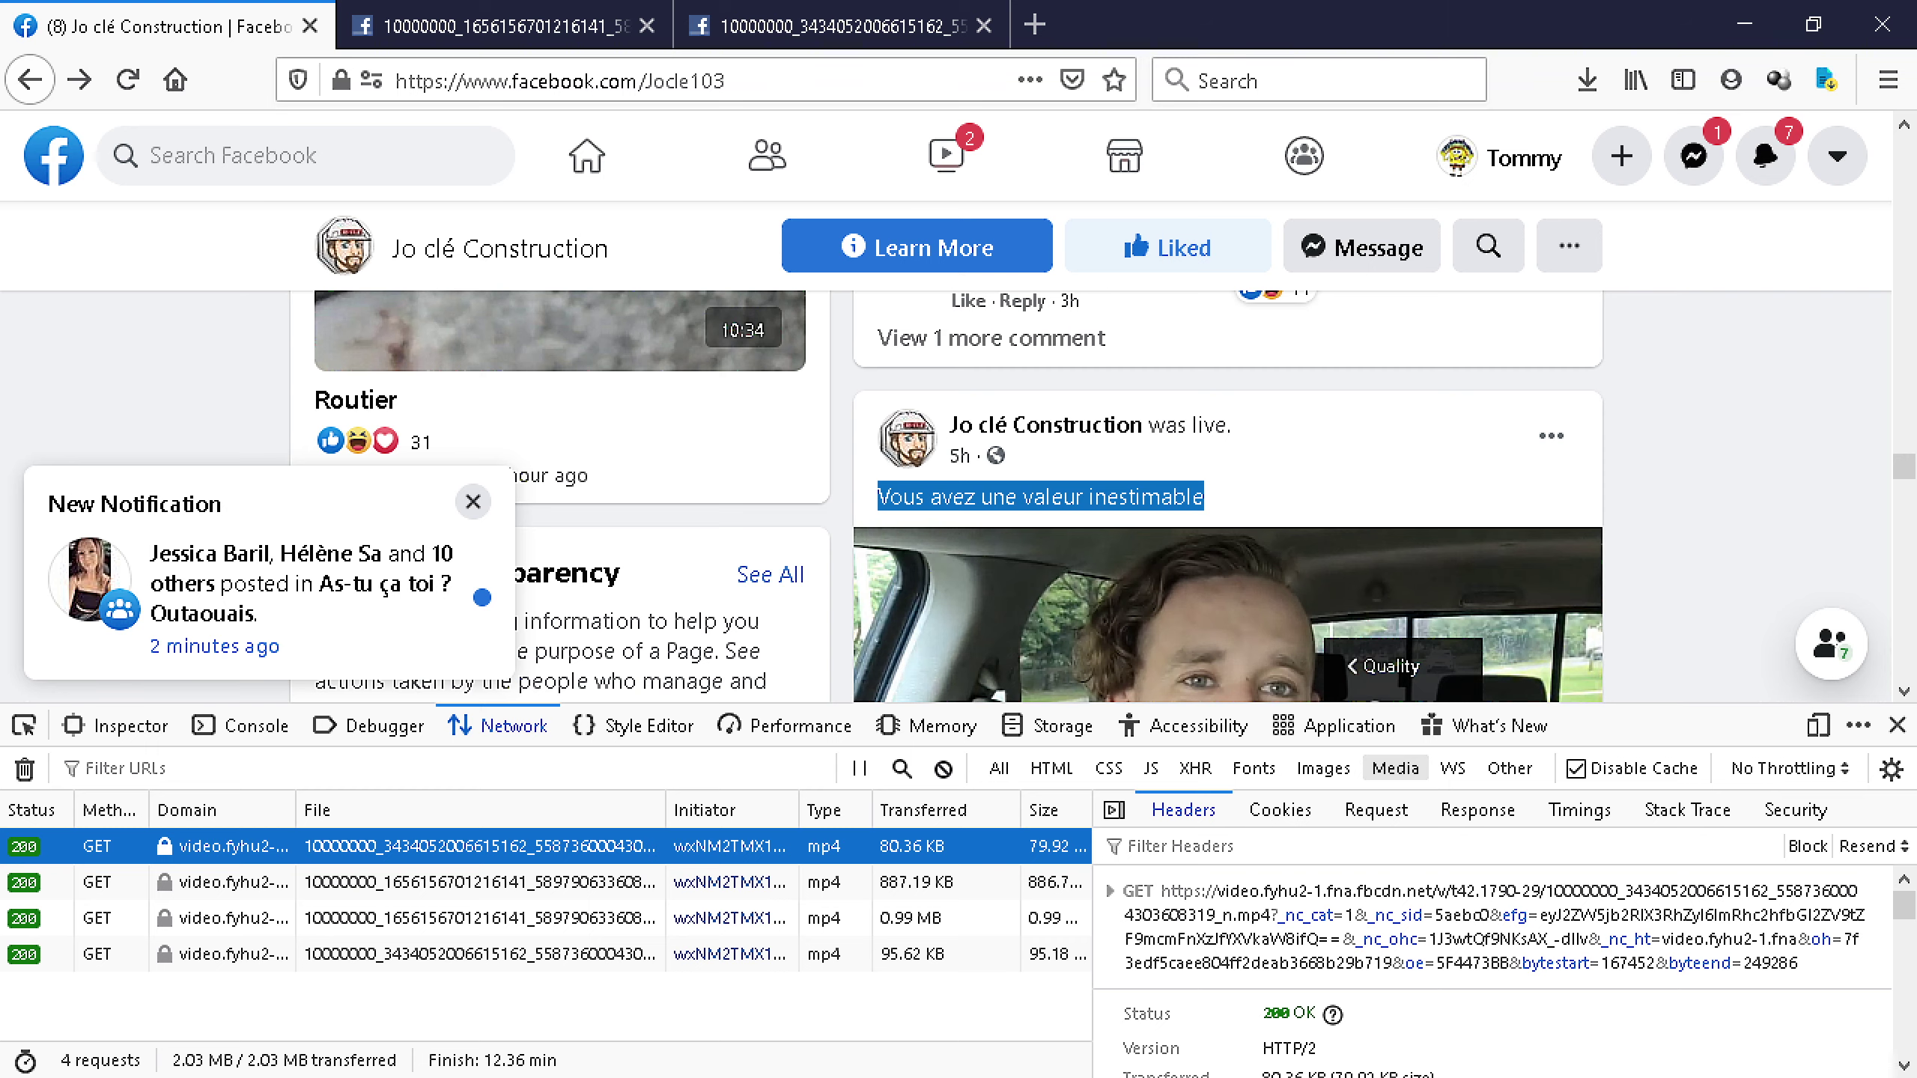
pyautogui.rightClick(1096, 501)
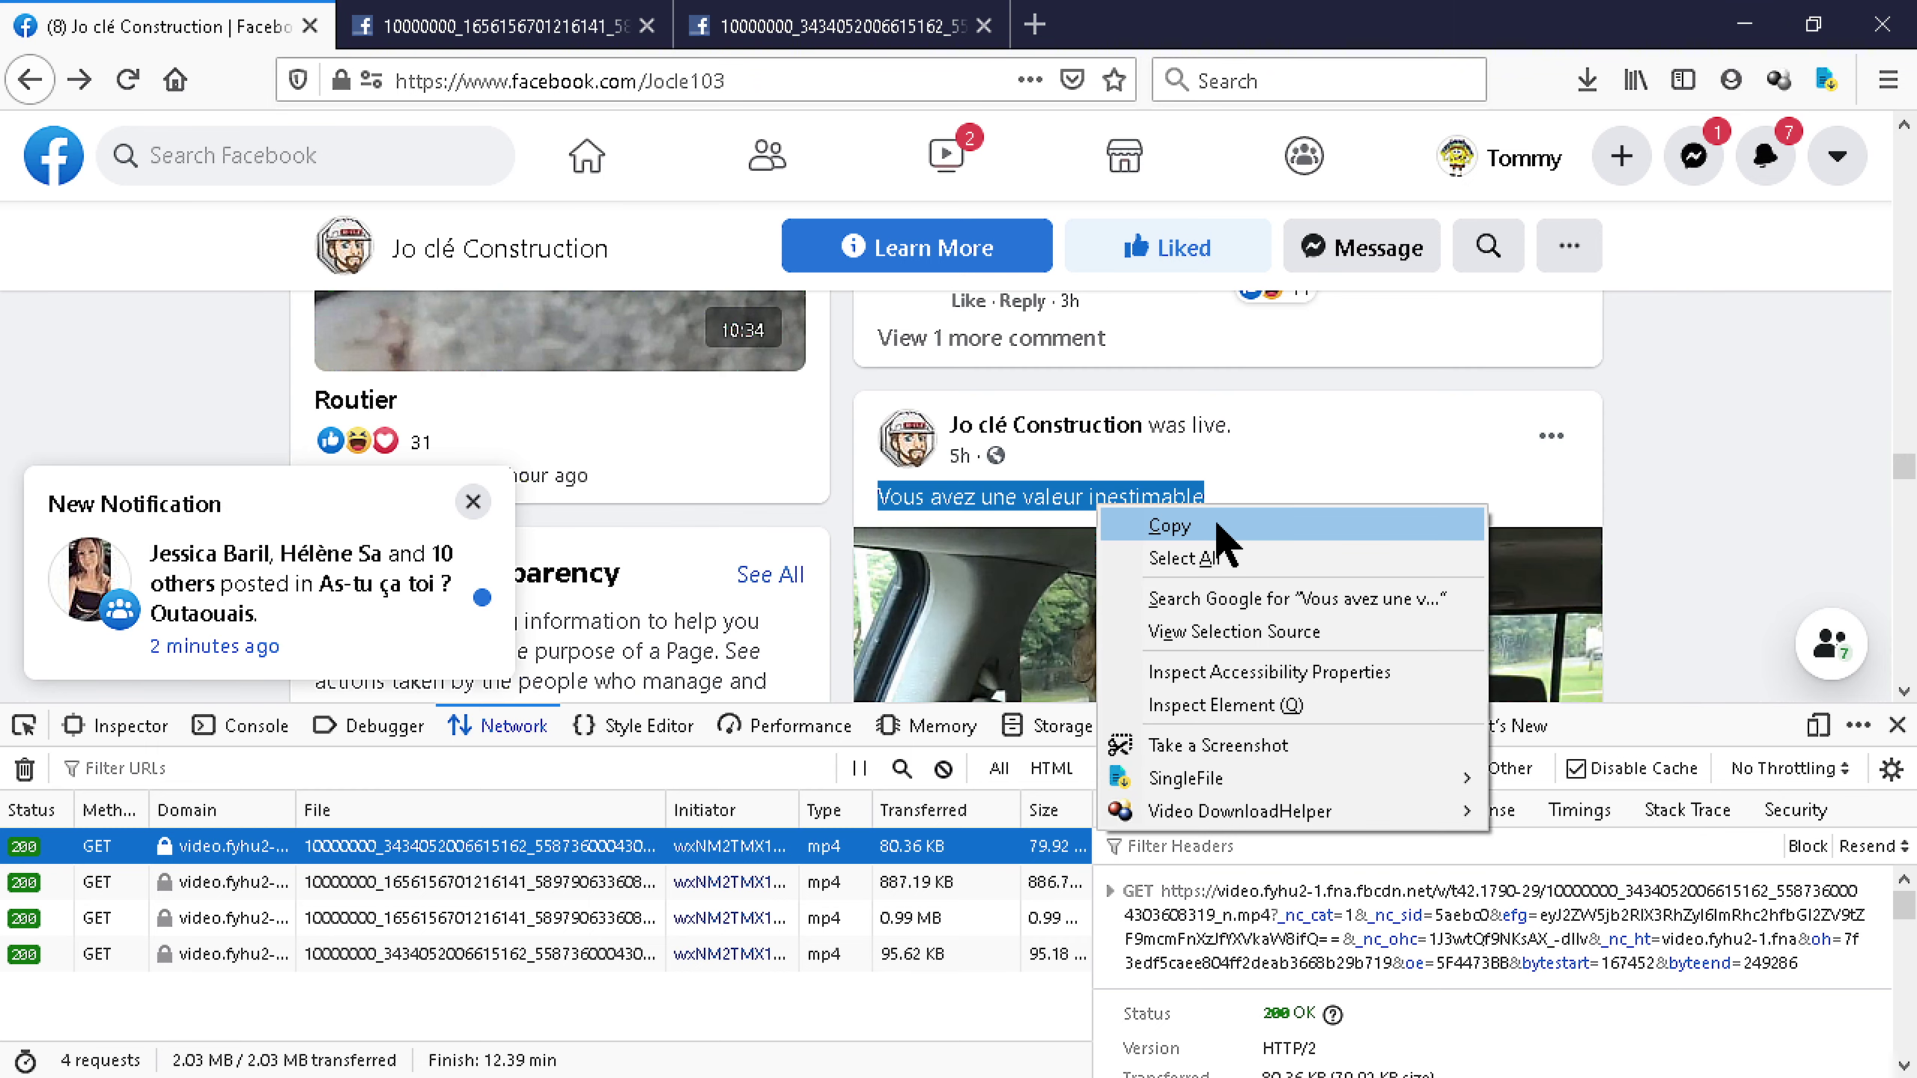
pyautogui.click(1213, 524)
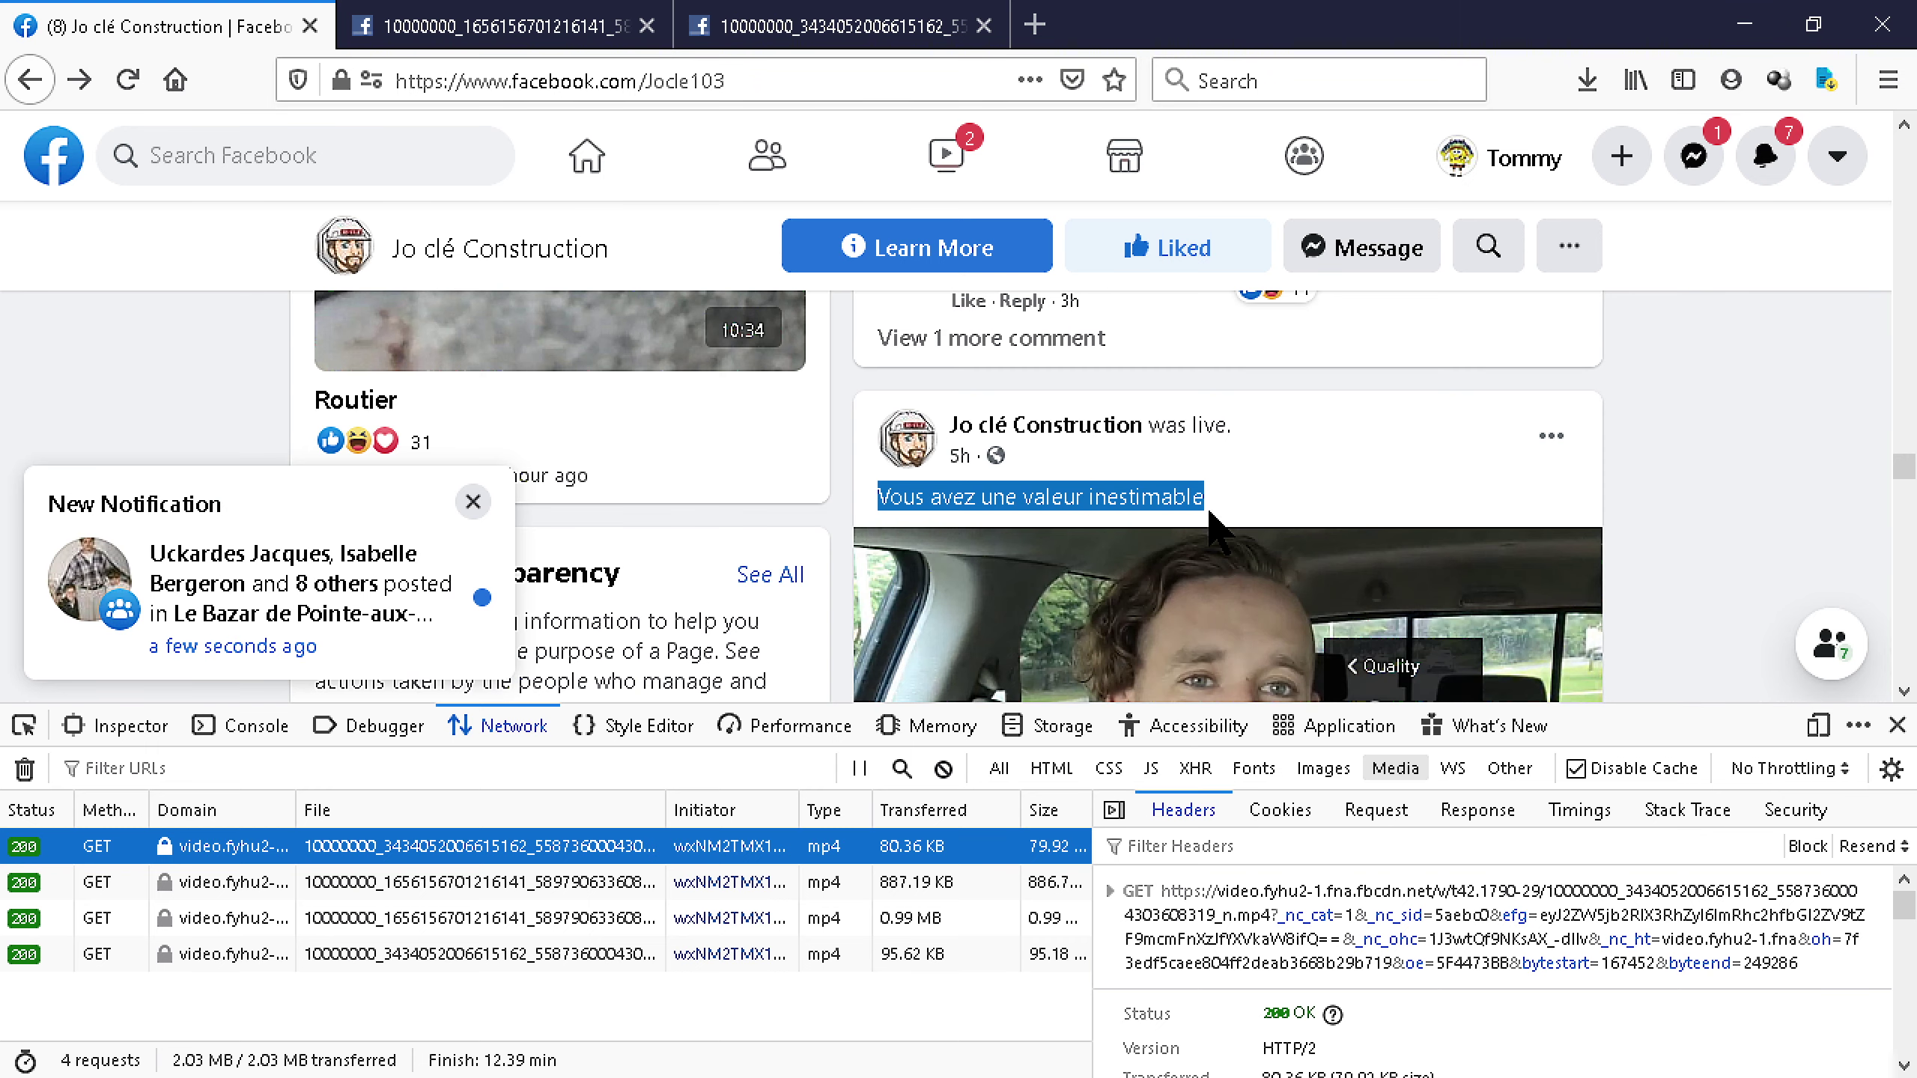
pyautogui.click(1736, 30)
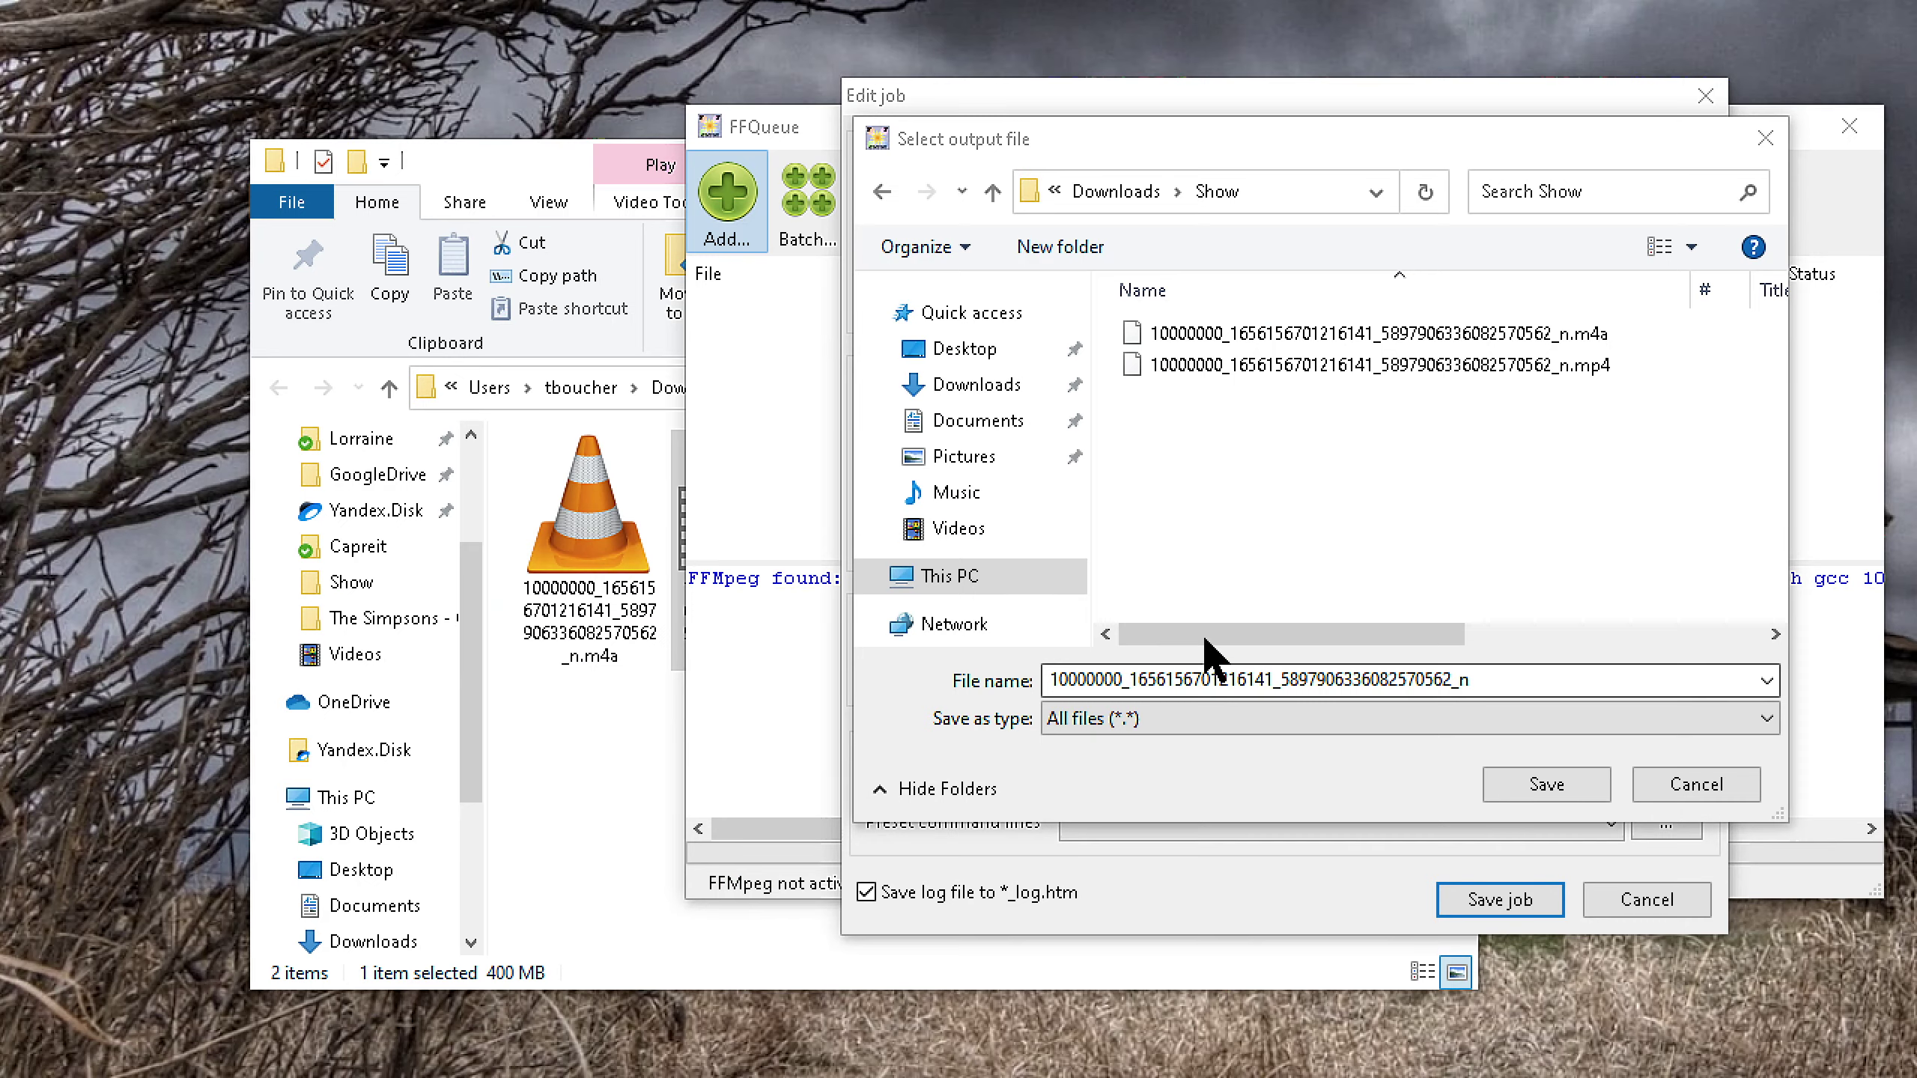
# Name the output file "Vous avez une valeur inestimable.mp4" using the copied title and save the selection.
pyautogui.click(1233, 683)
pyautogui.rightClick(1238, 684)
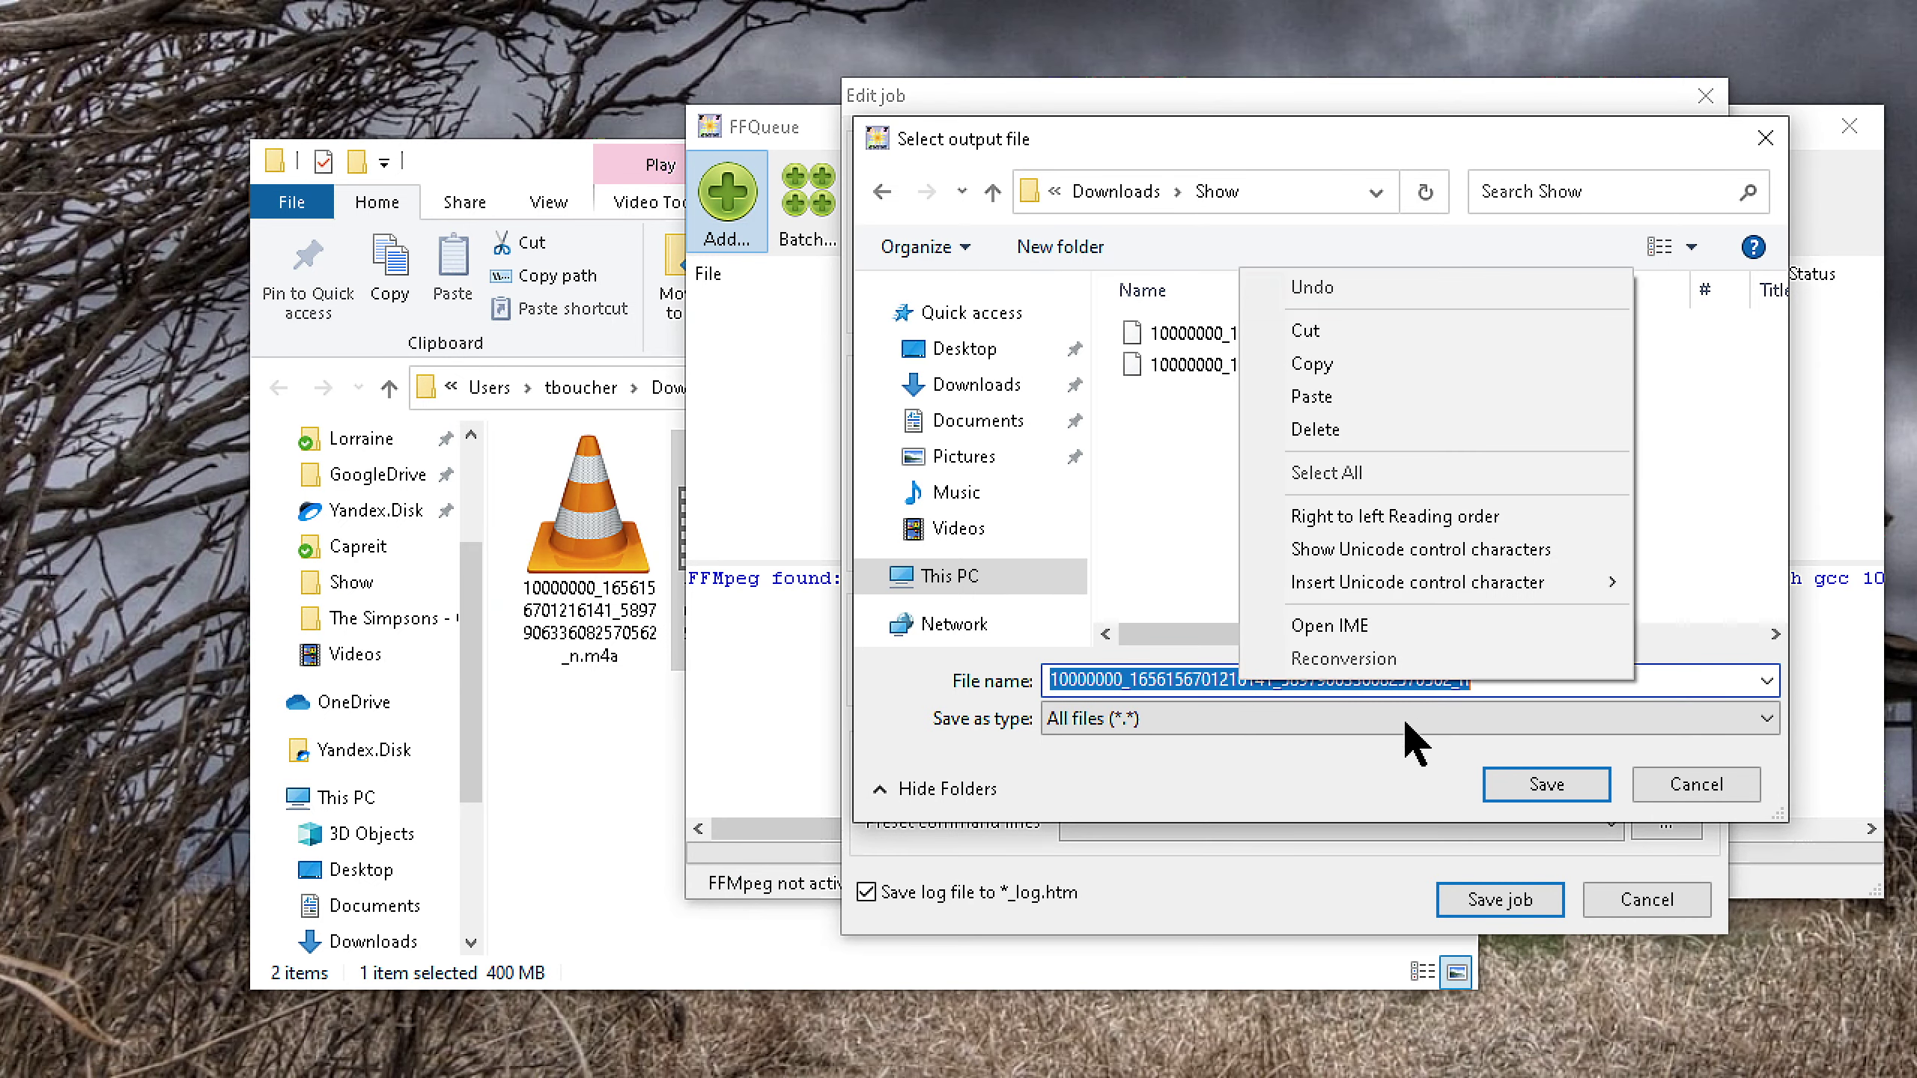
pyautogui.click(1381, 397)
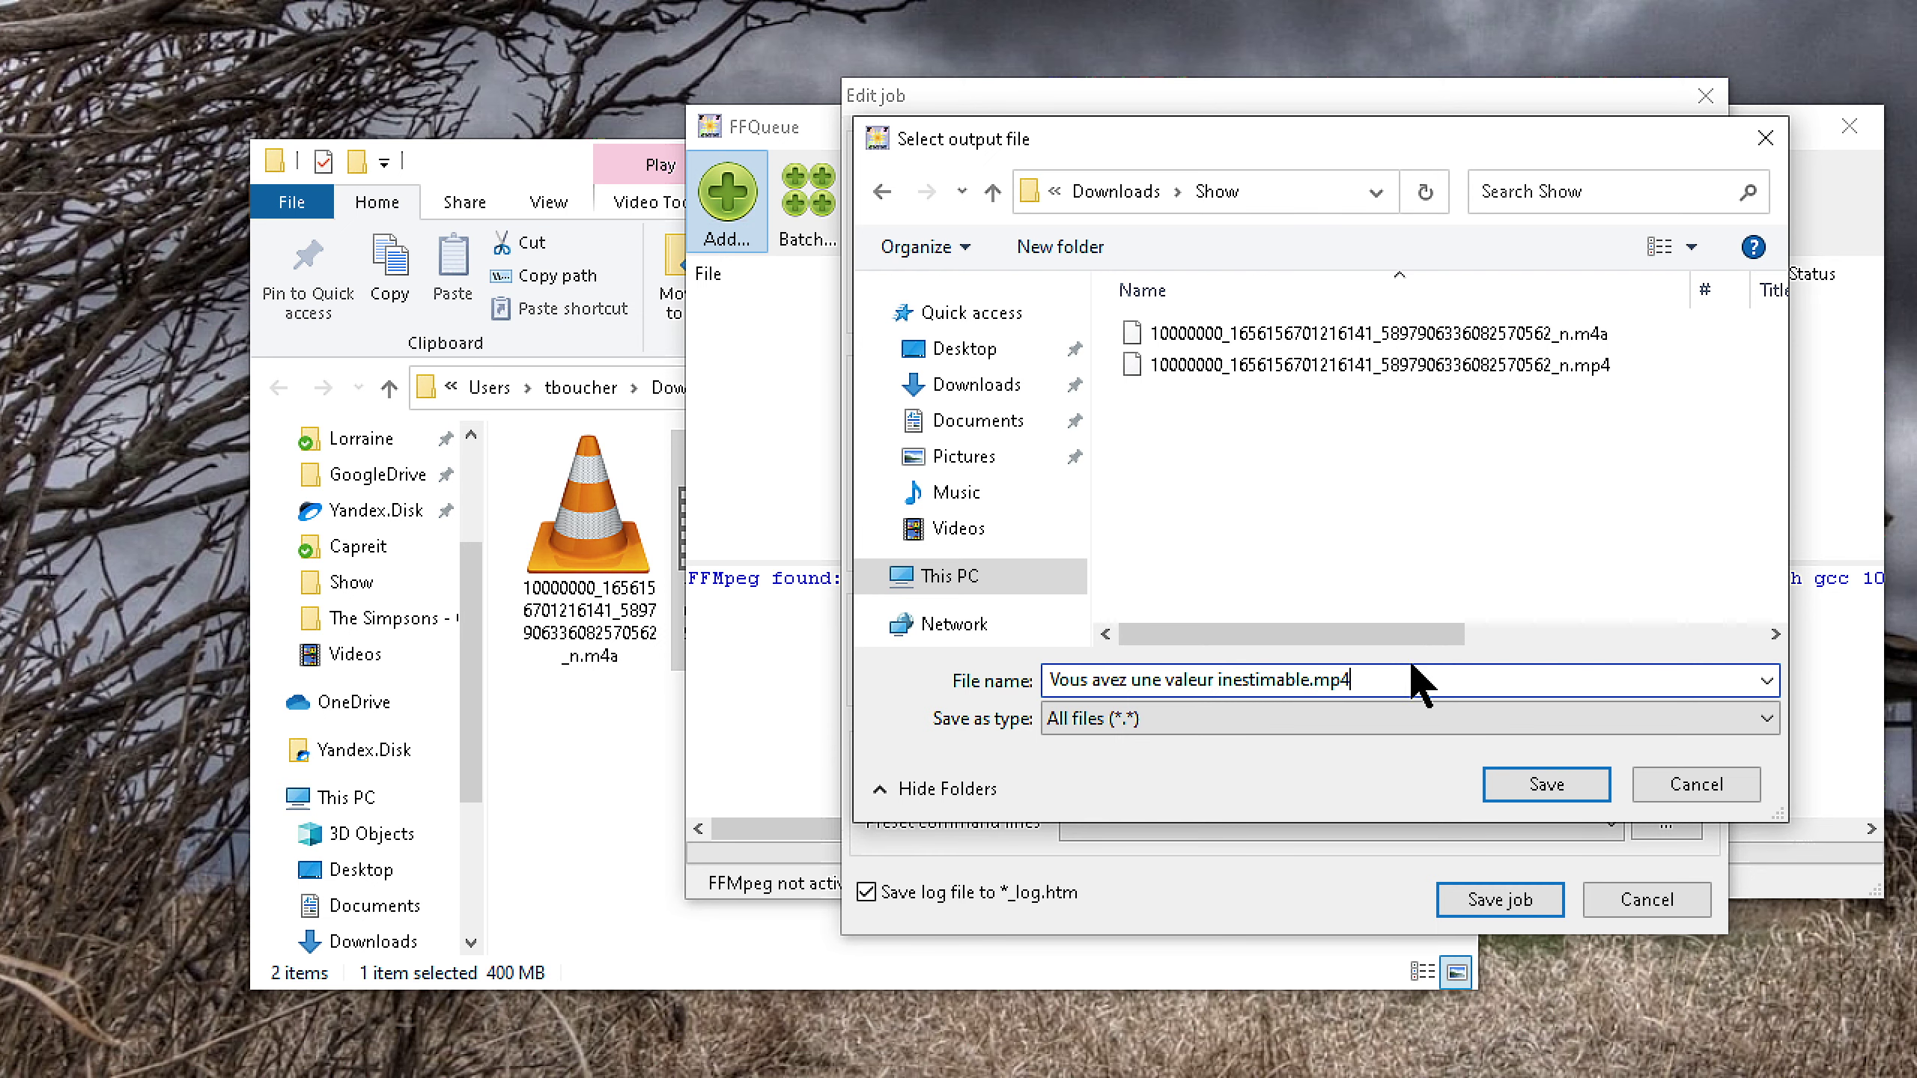
pyautogui.click(1537, 783)
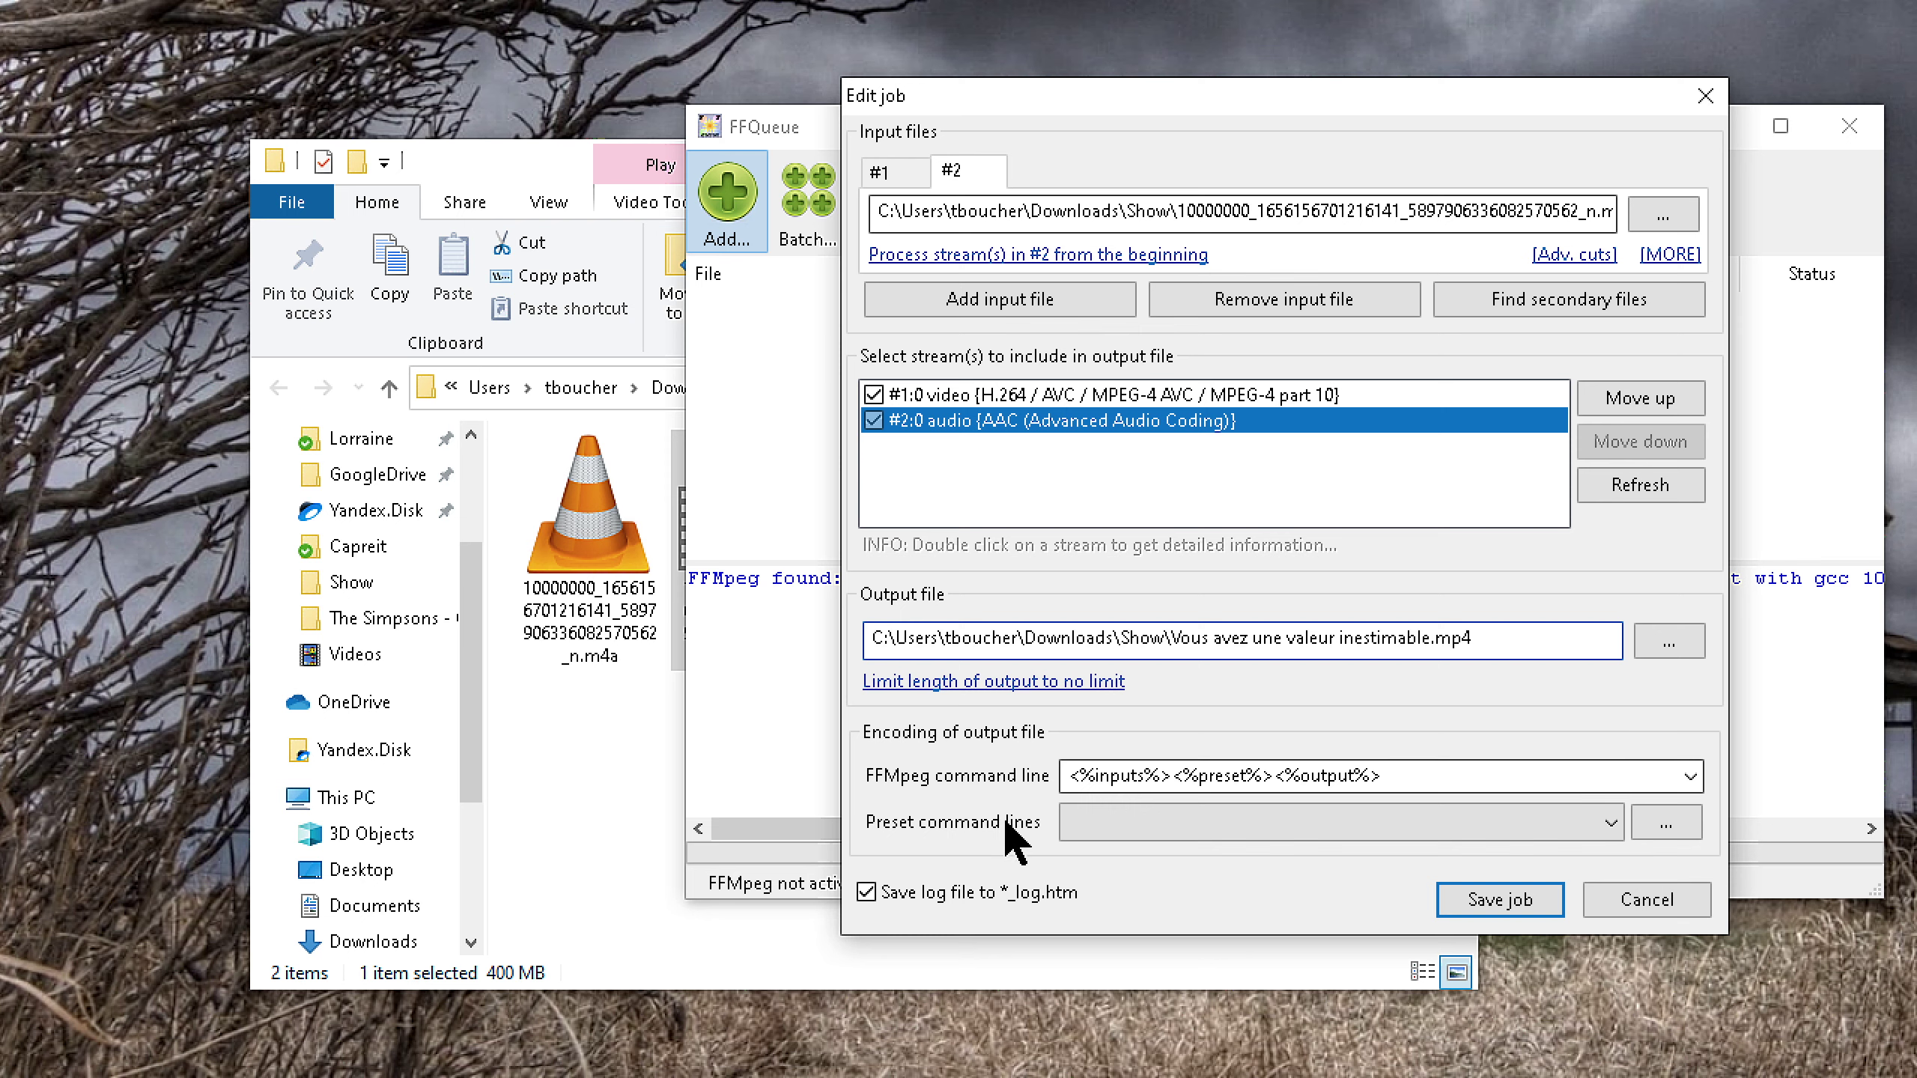
# Create a new encoding preset for the job and set its video codec to "copy" (unmodified source stream).
pyautogui.click(1665, 823)
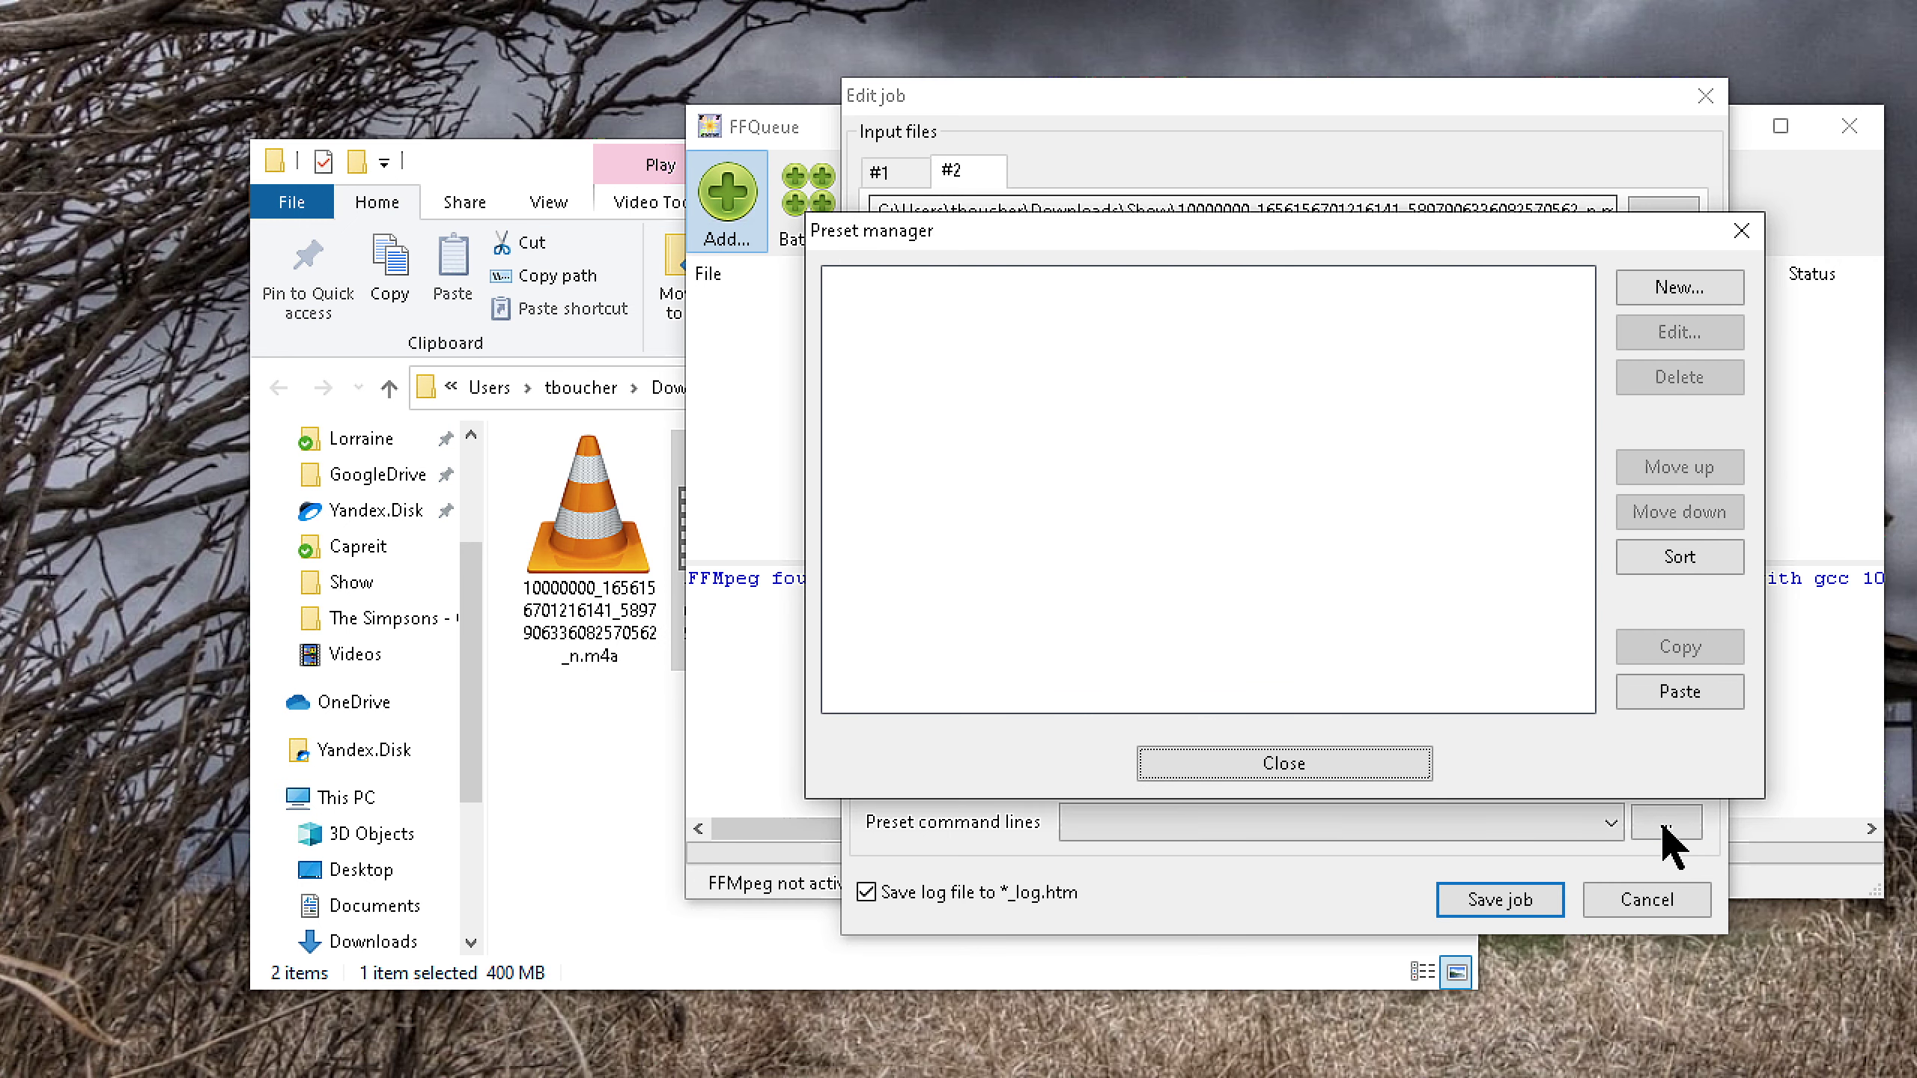
pyautogui.click(1657, 290)
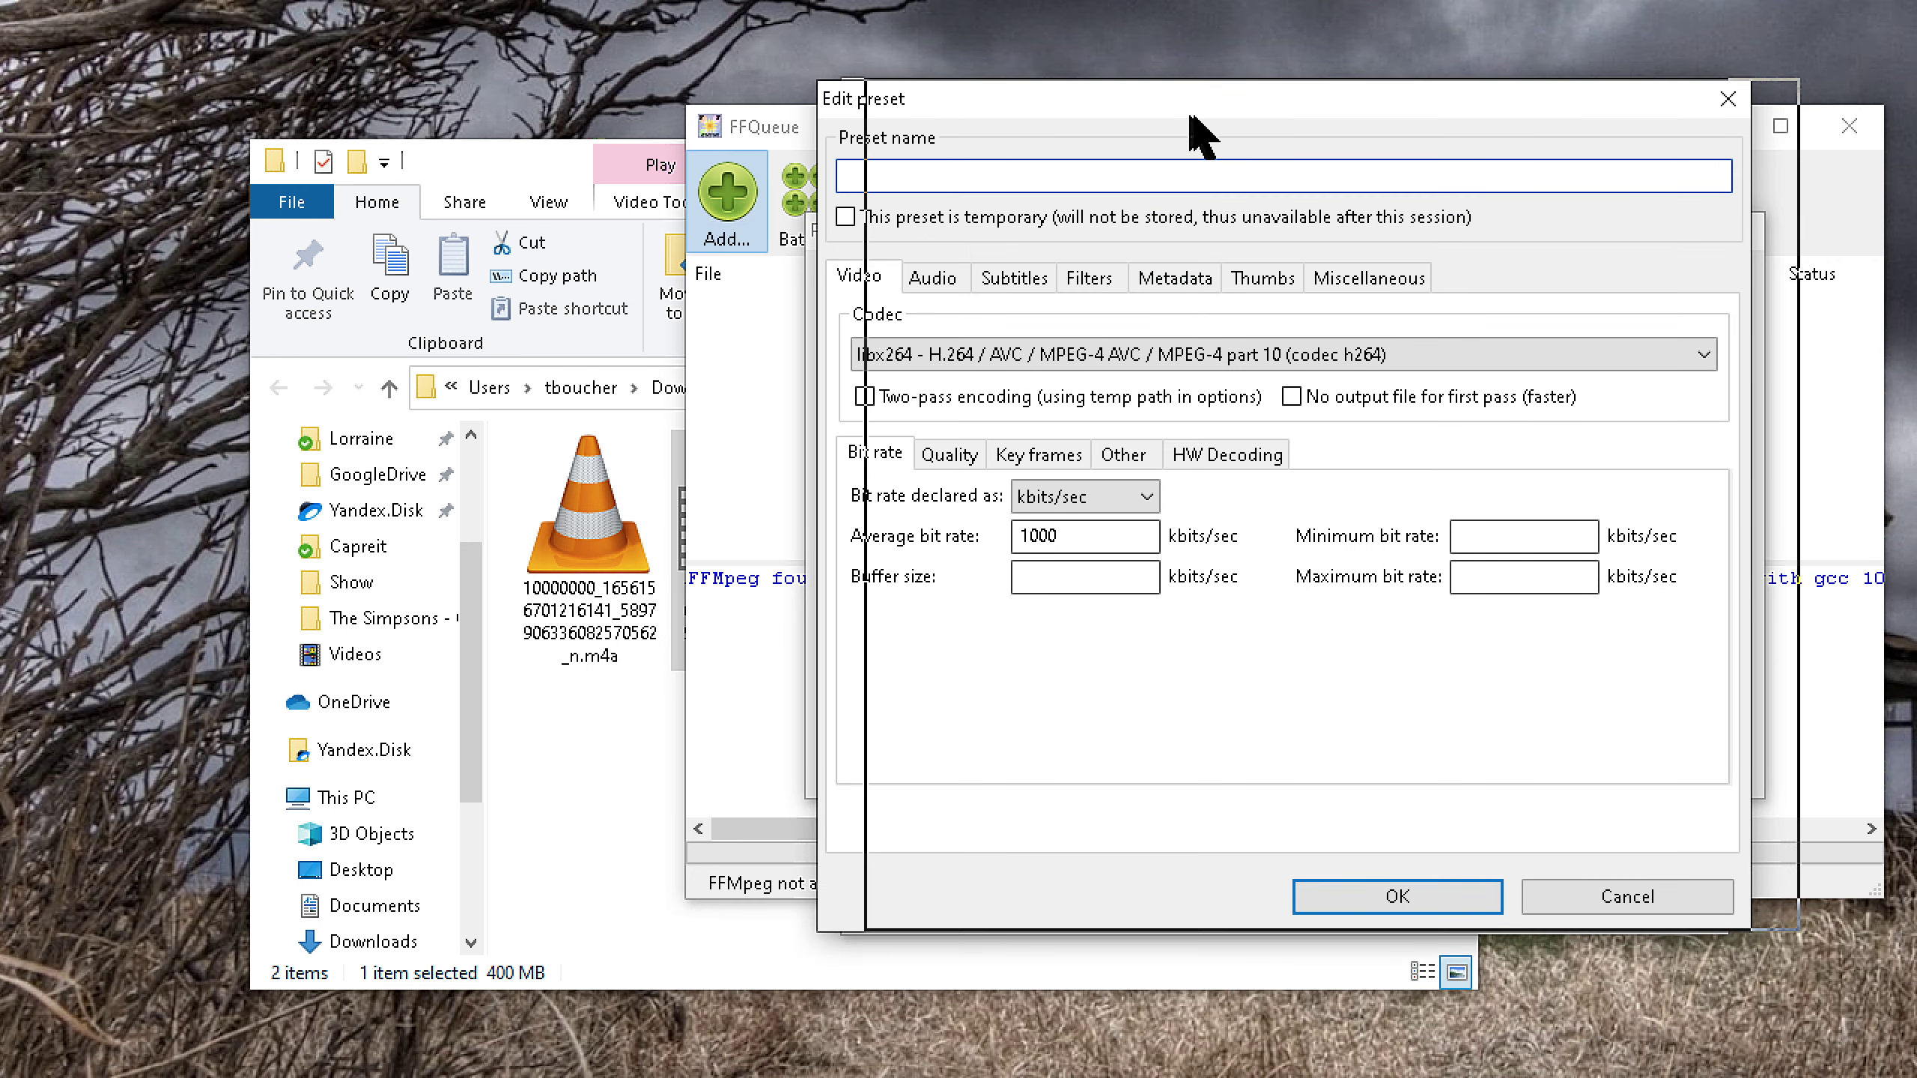
pyautogui.moveTo(1082, 115); pyautogui.dragTo(1188, 94)
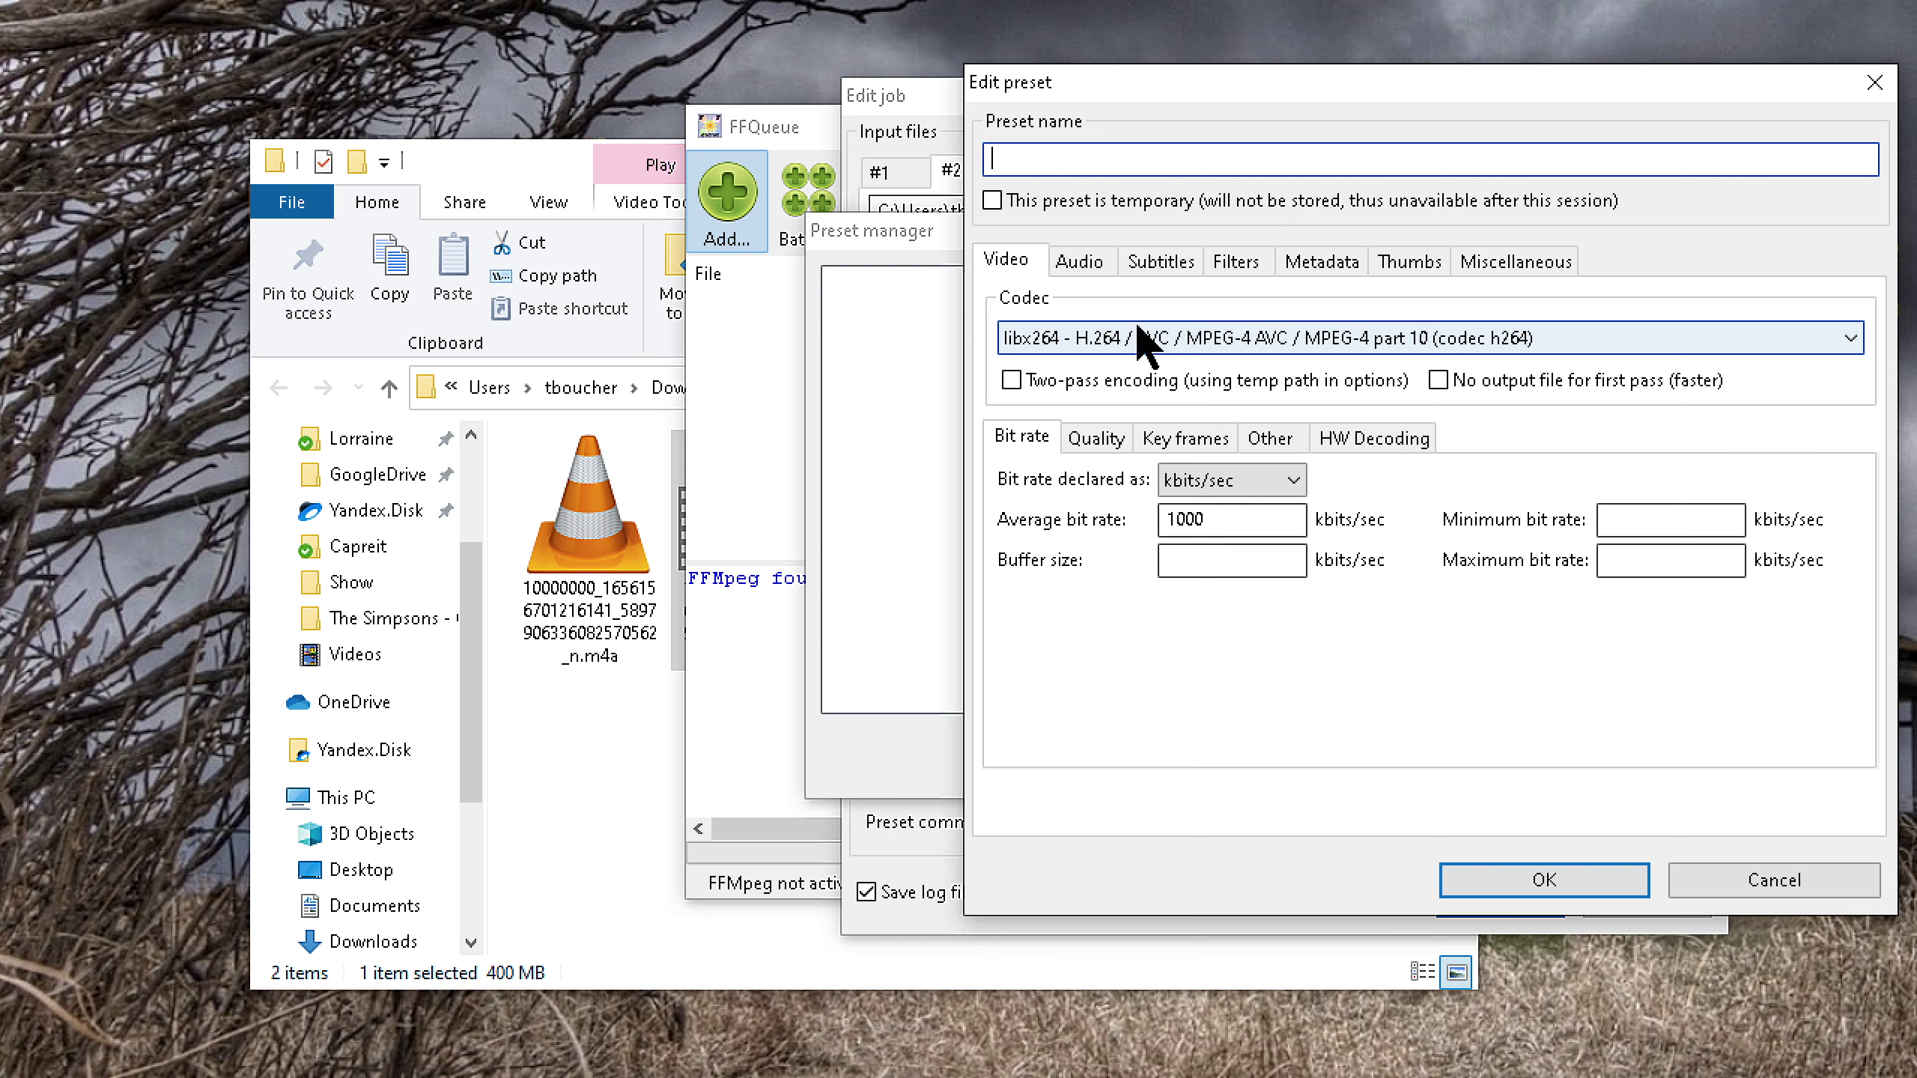
pyautogui.doubleClick(1130, 331)
pyautogui.click(1096, 335)
pyautogui.click(1091, 254)
pyautogui.click(1086, 259)
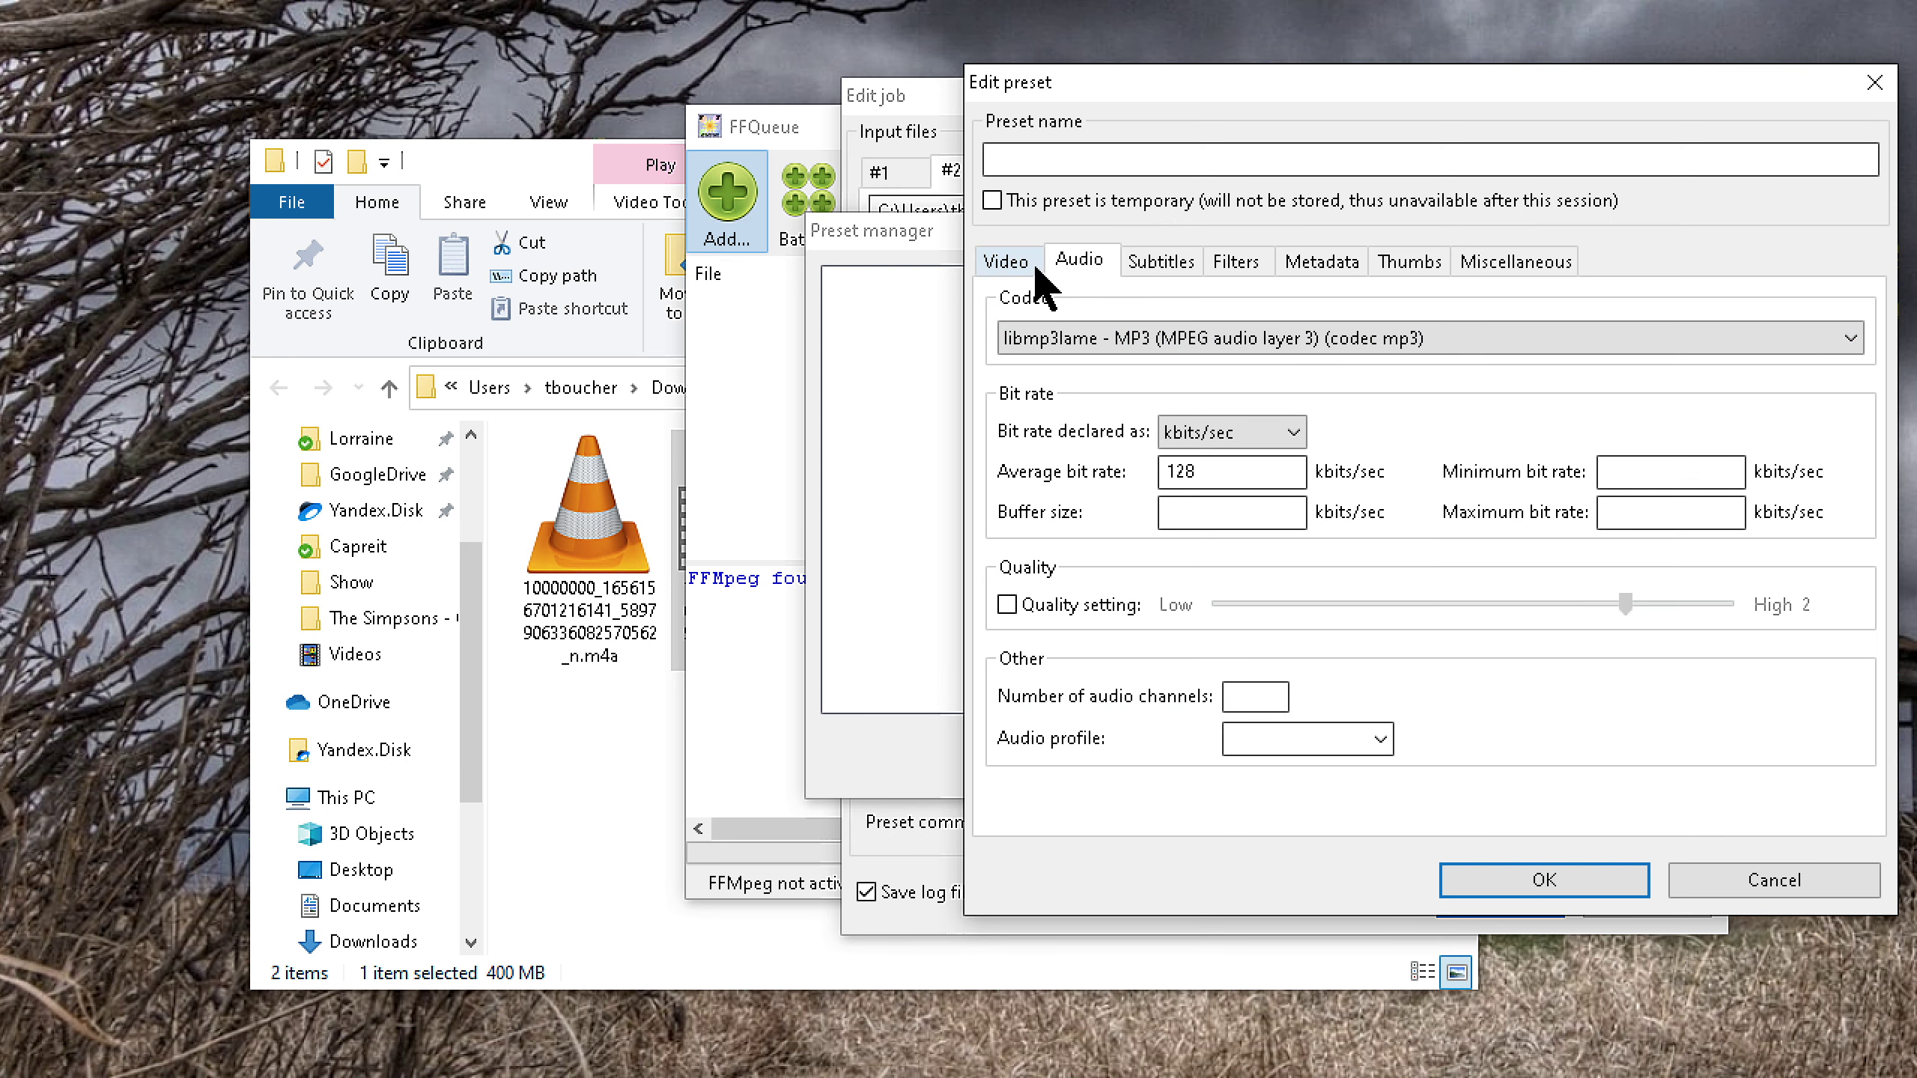
pyautogui.click(1036, 259)
pyautogui.click(1078, 339)
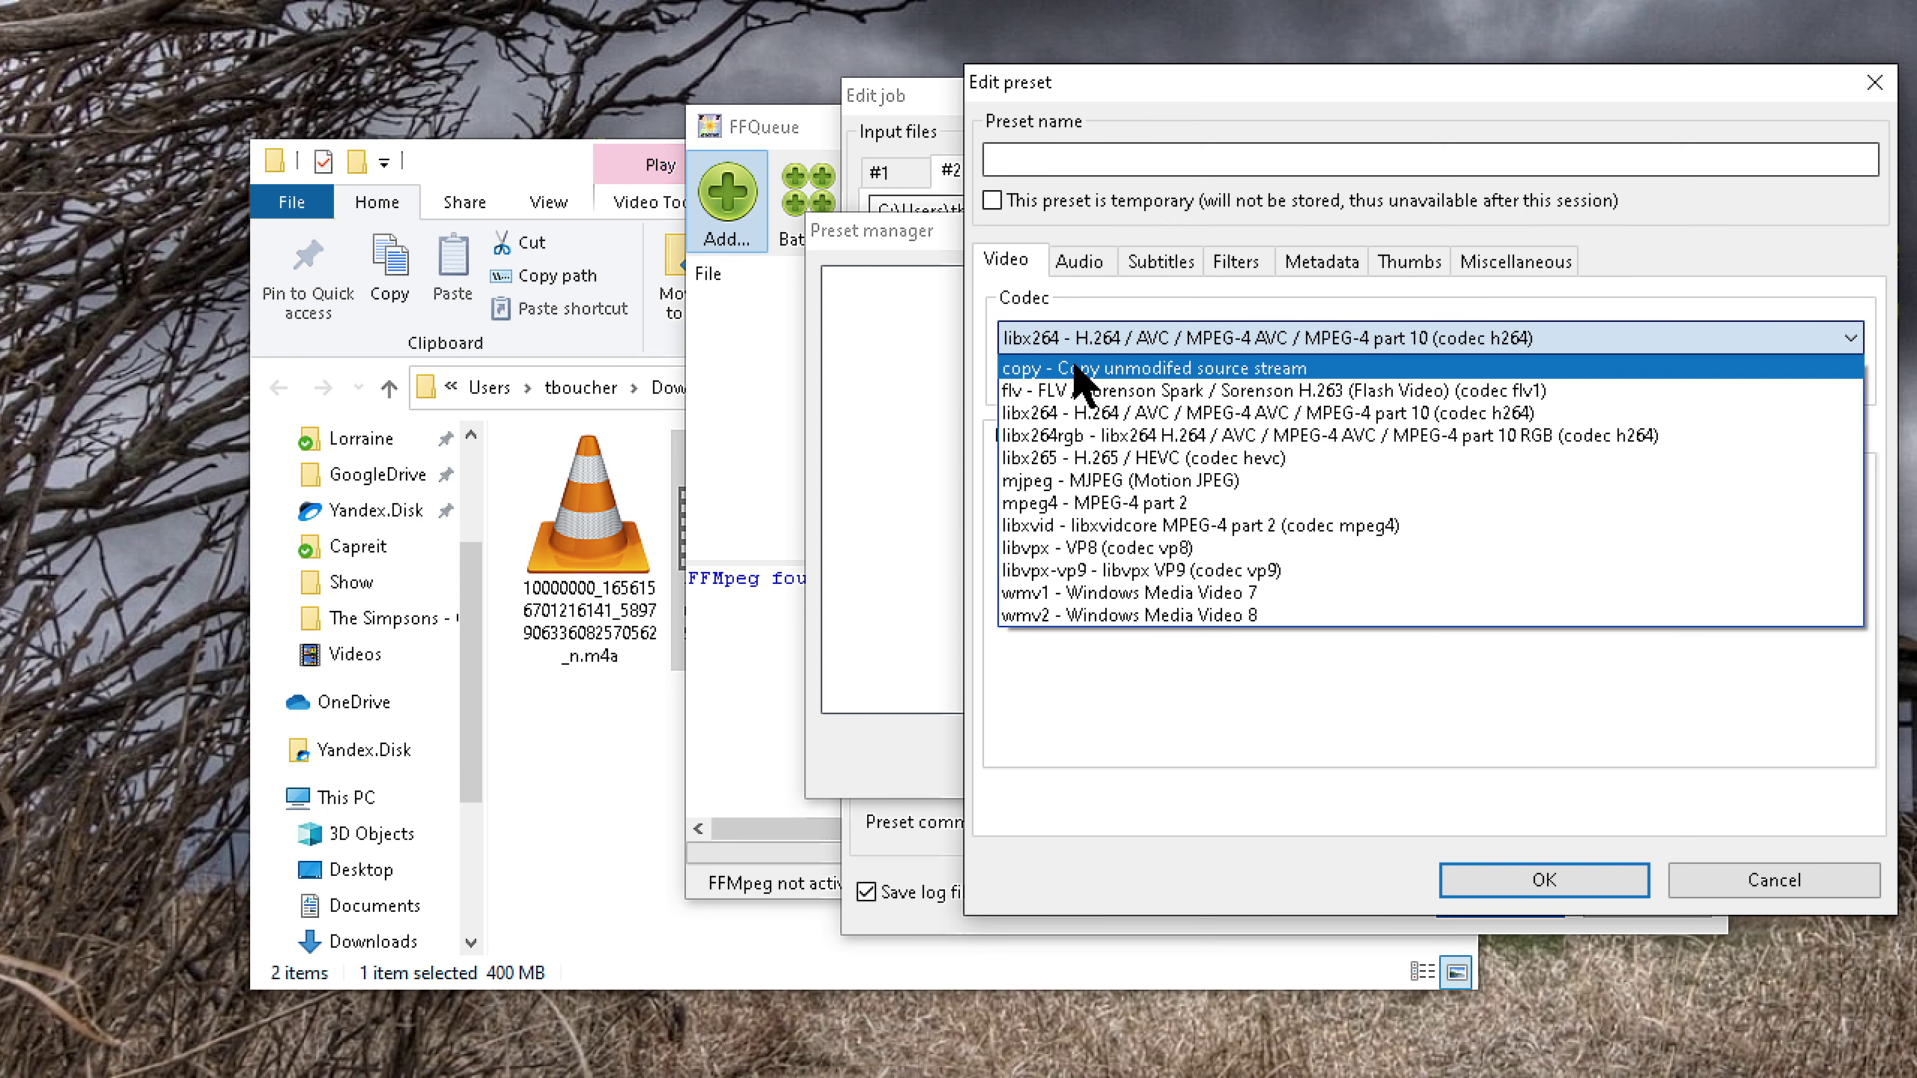
pyautogui.click(1076, 369)
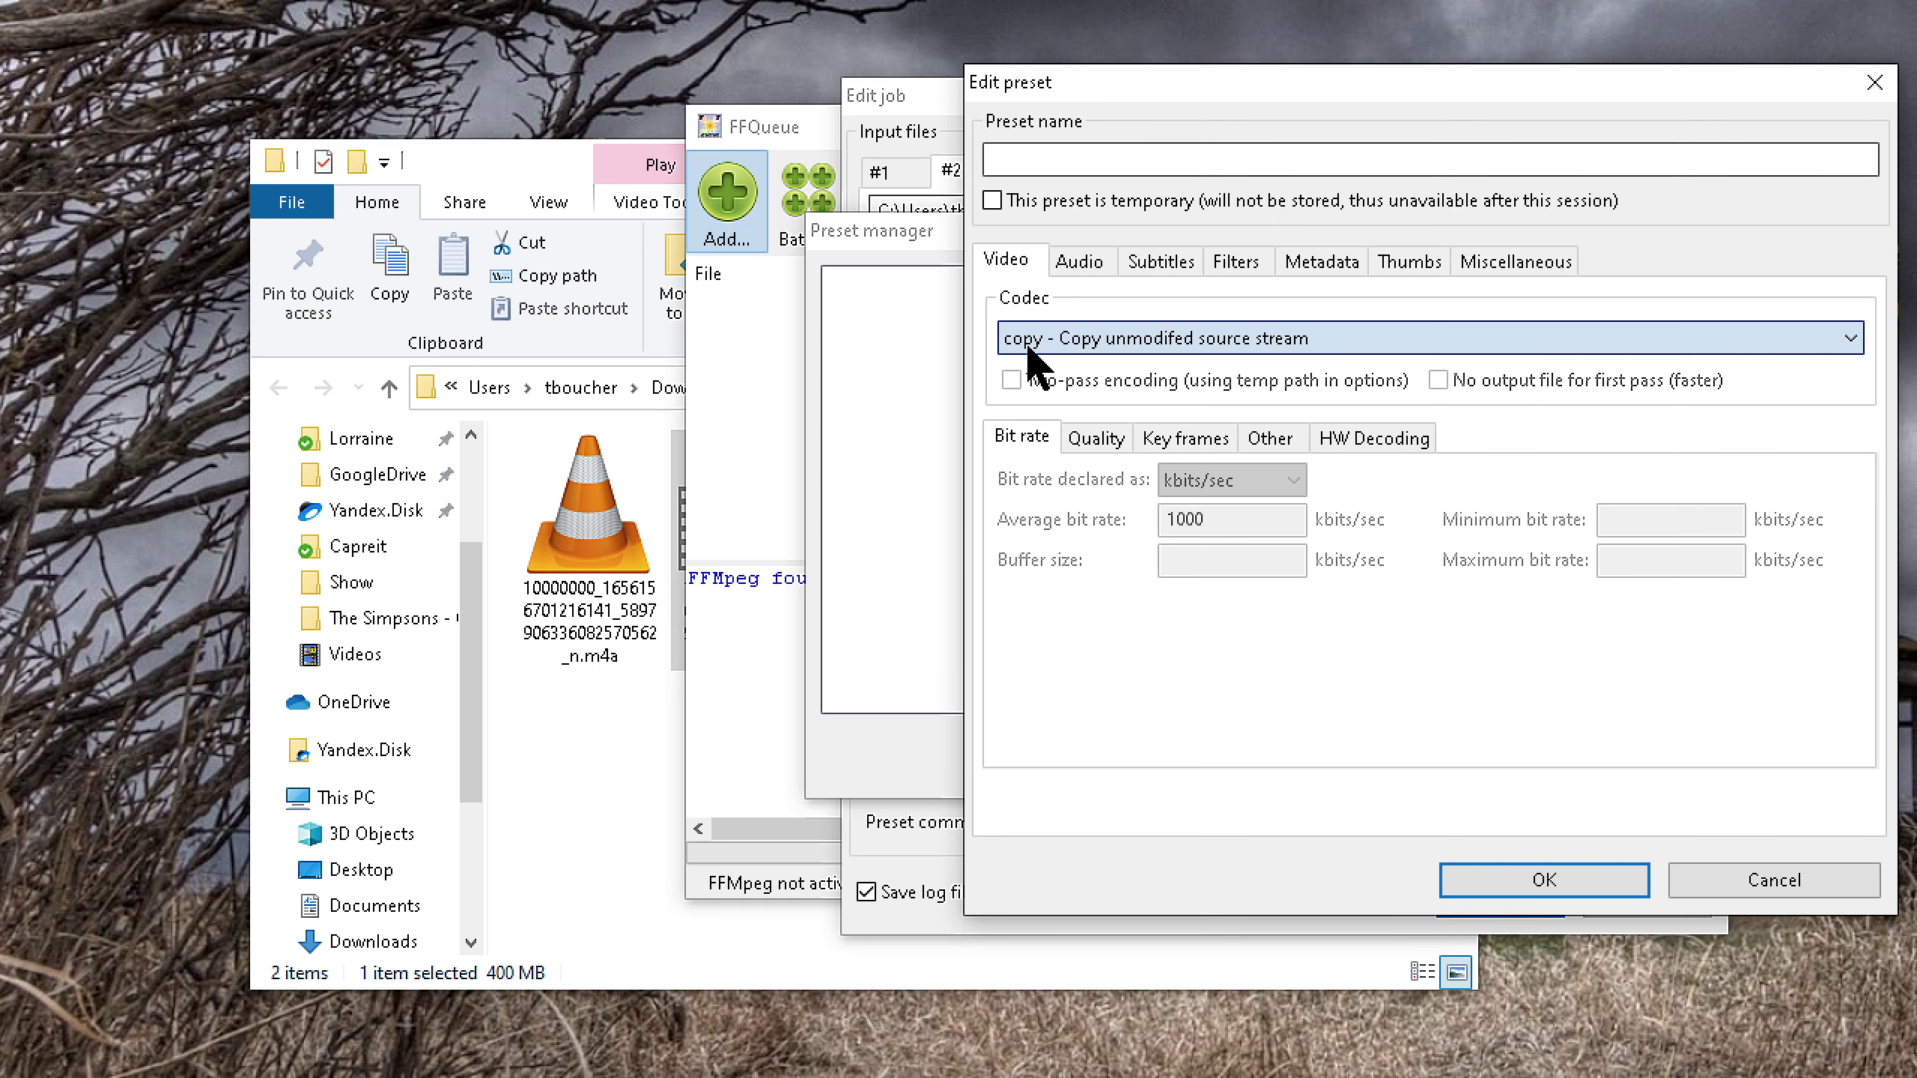
# Set the preset's audio codec to "copy" (unmodified source stream).
pyautogui.click(1079, 260)
pyautogui.click(1079, 338)
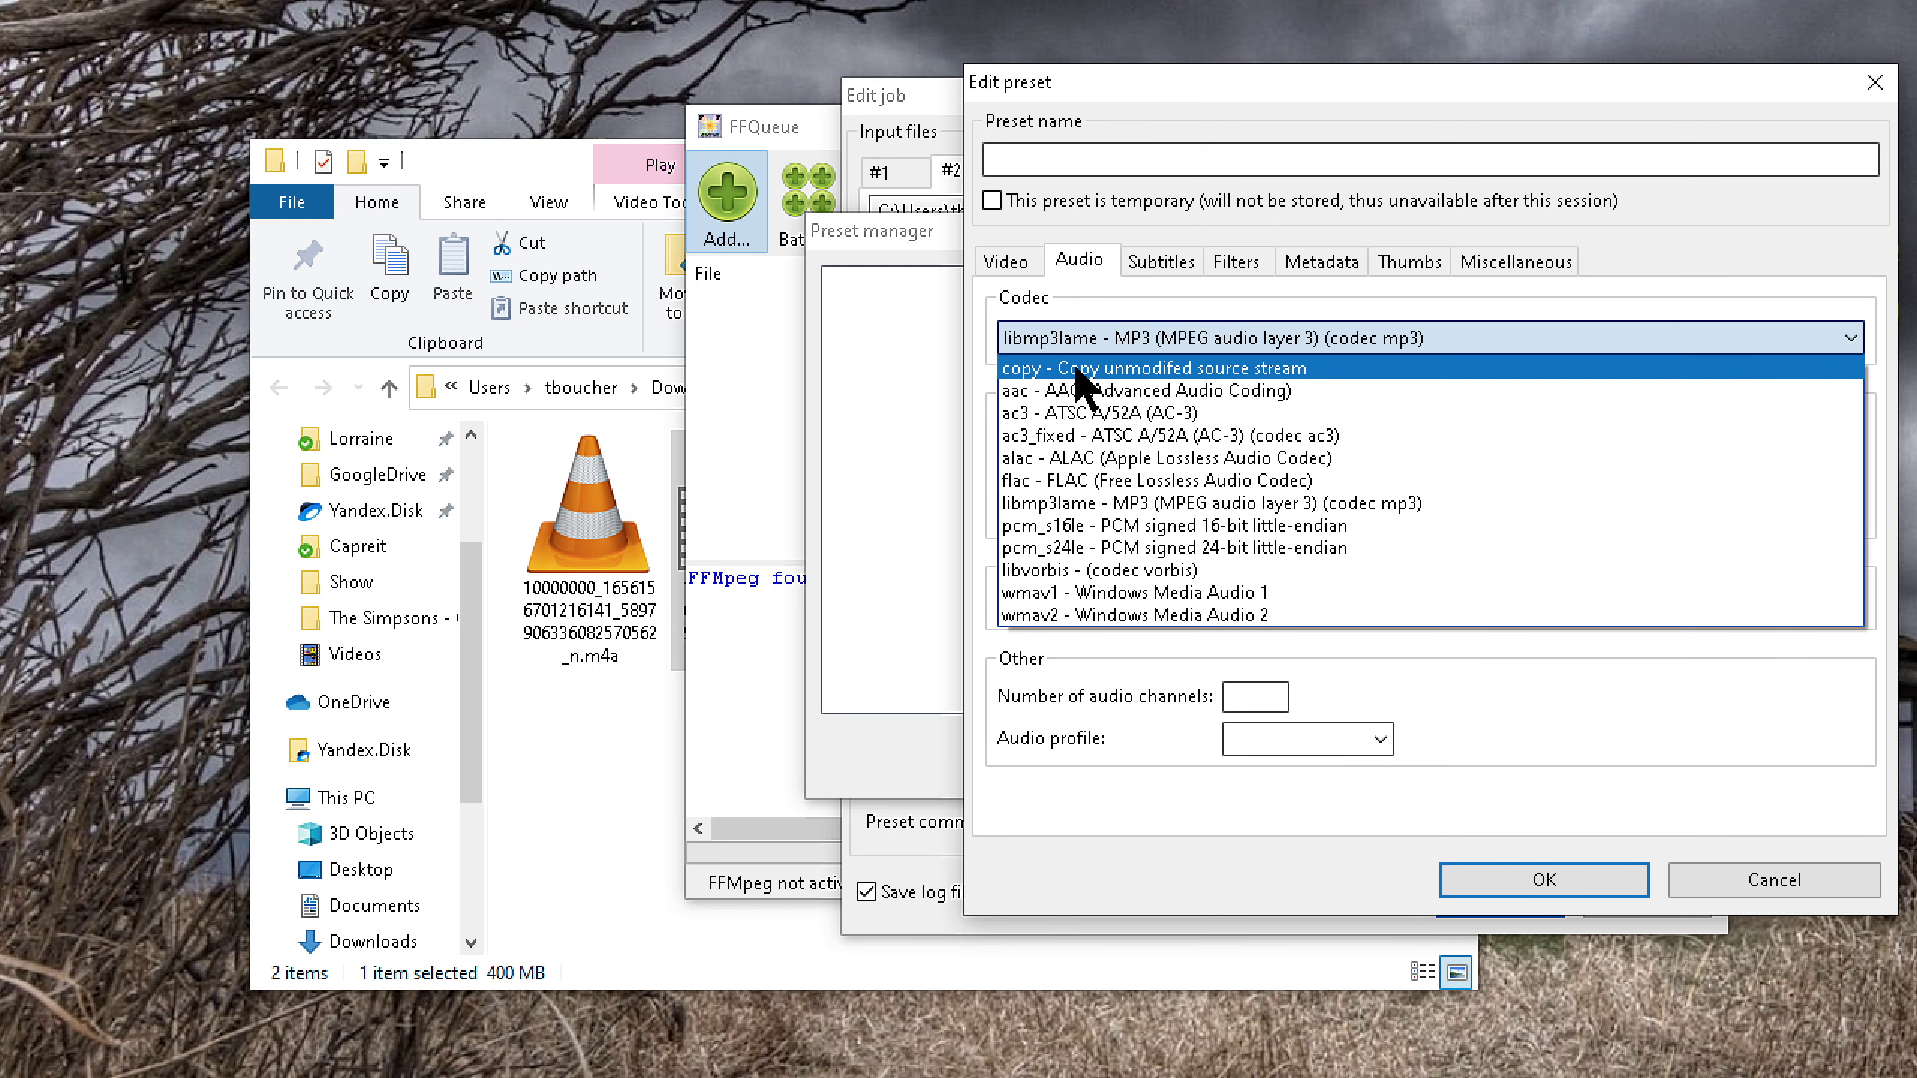
pyautogui.click(1076, 368)
# Name the preset "Copy" and review its subtitle, video and audio codec settings.
pyautogui.click(1081, 163)
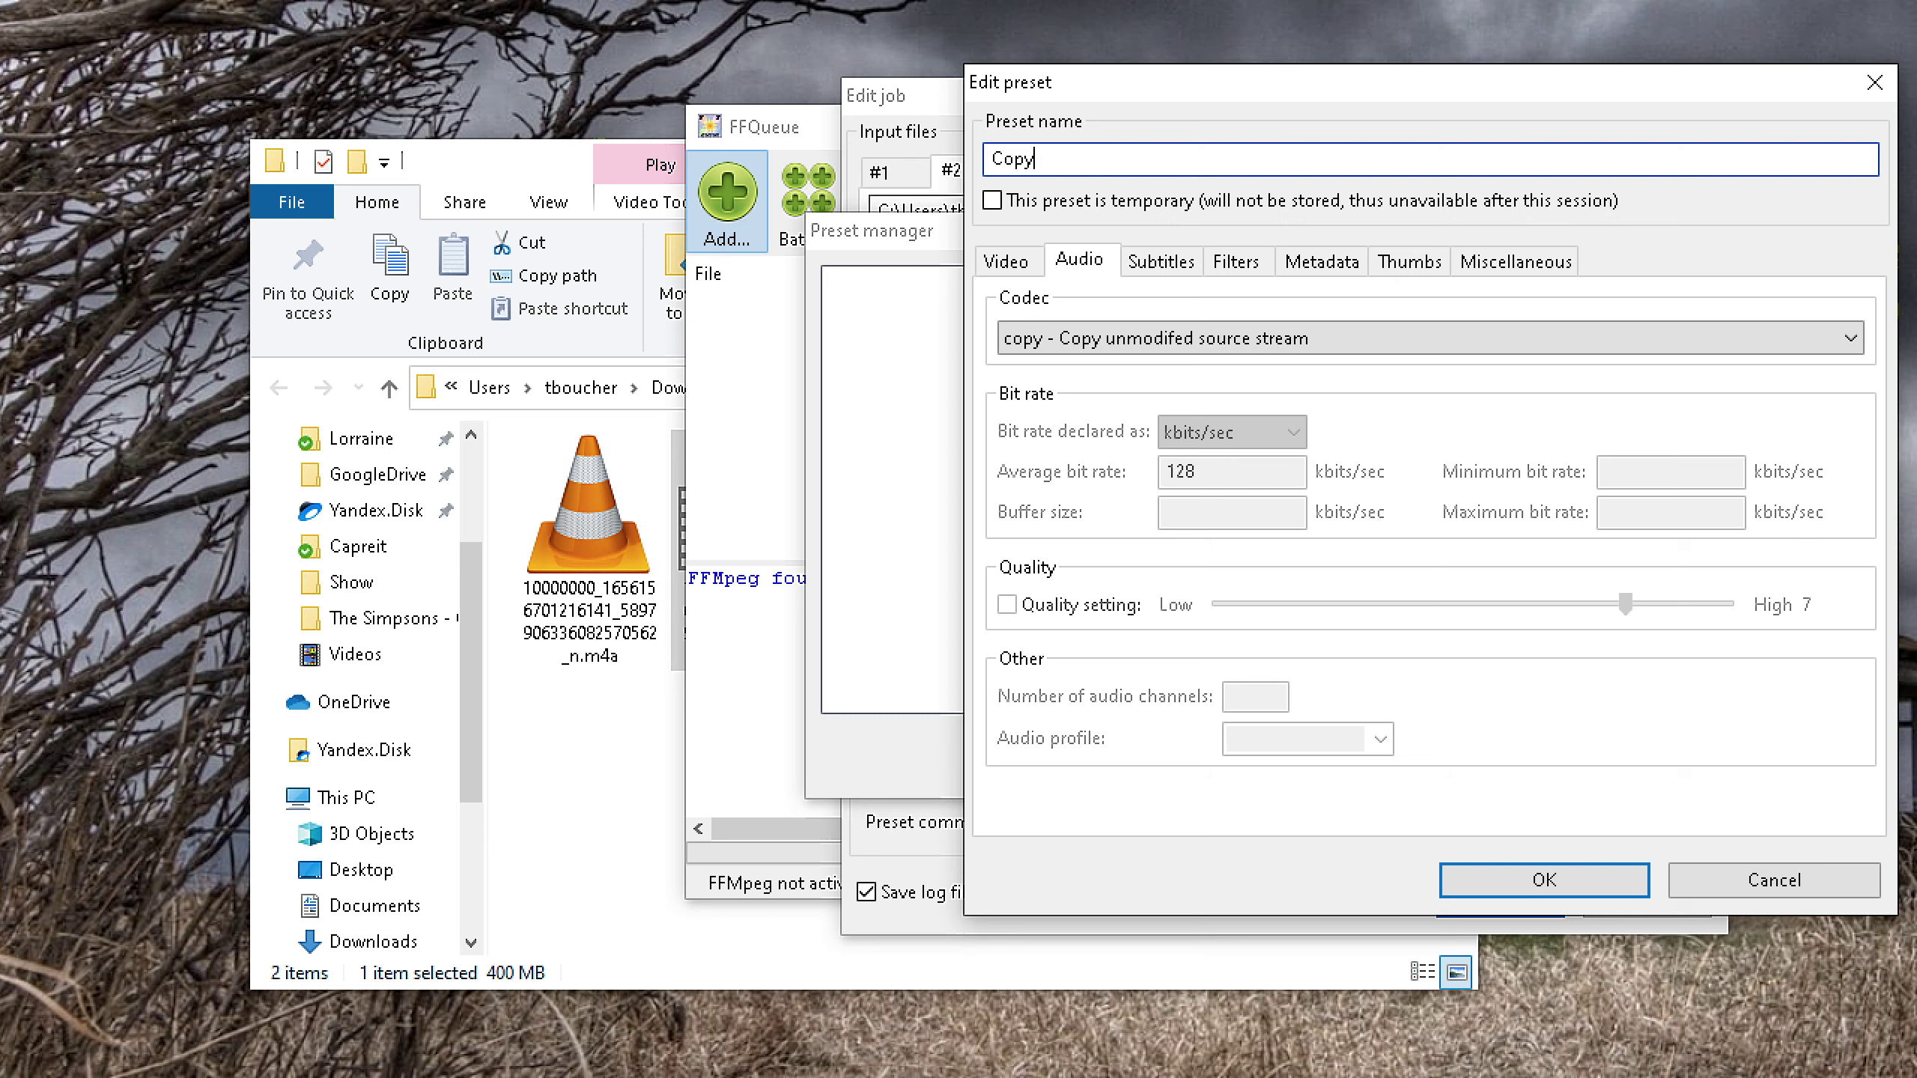
pyautogui.click(1166, 262)
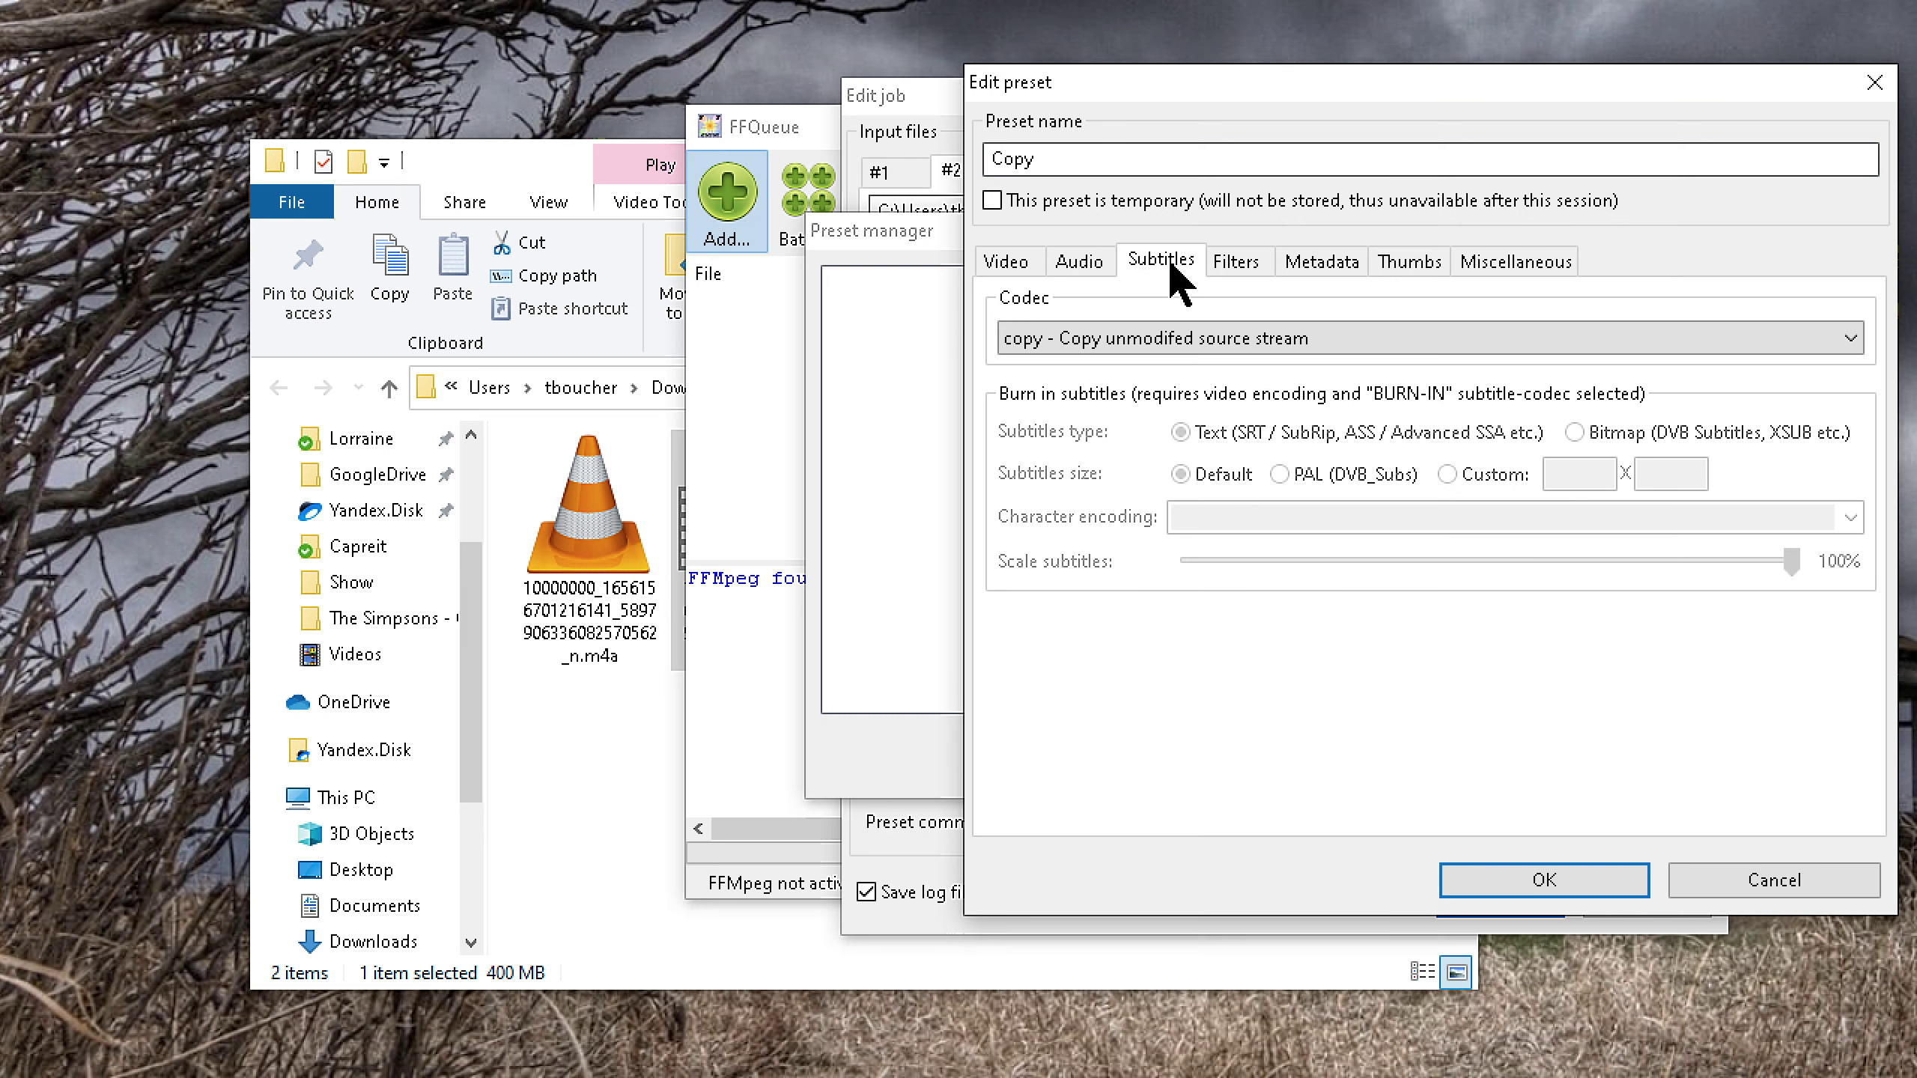
pyautogui.click(1033, 265)
pyautogui.click(1071, 265)
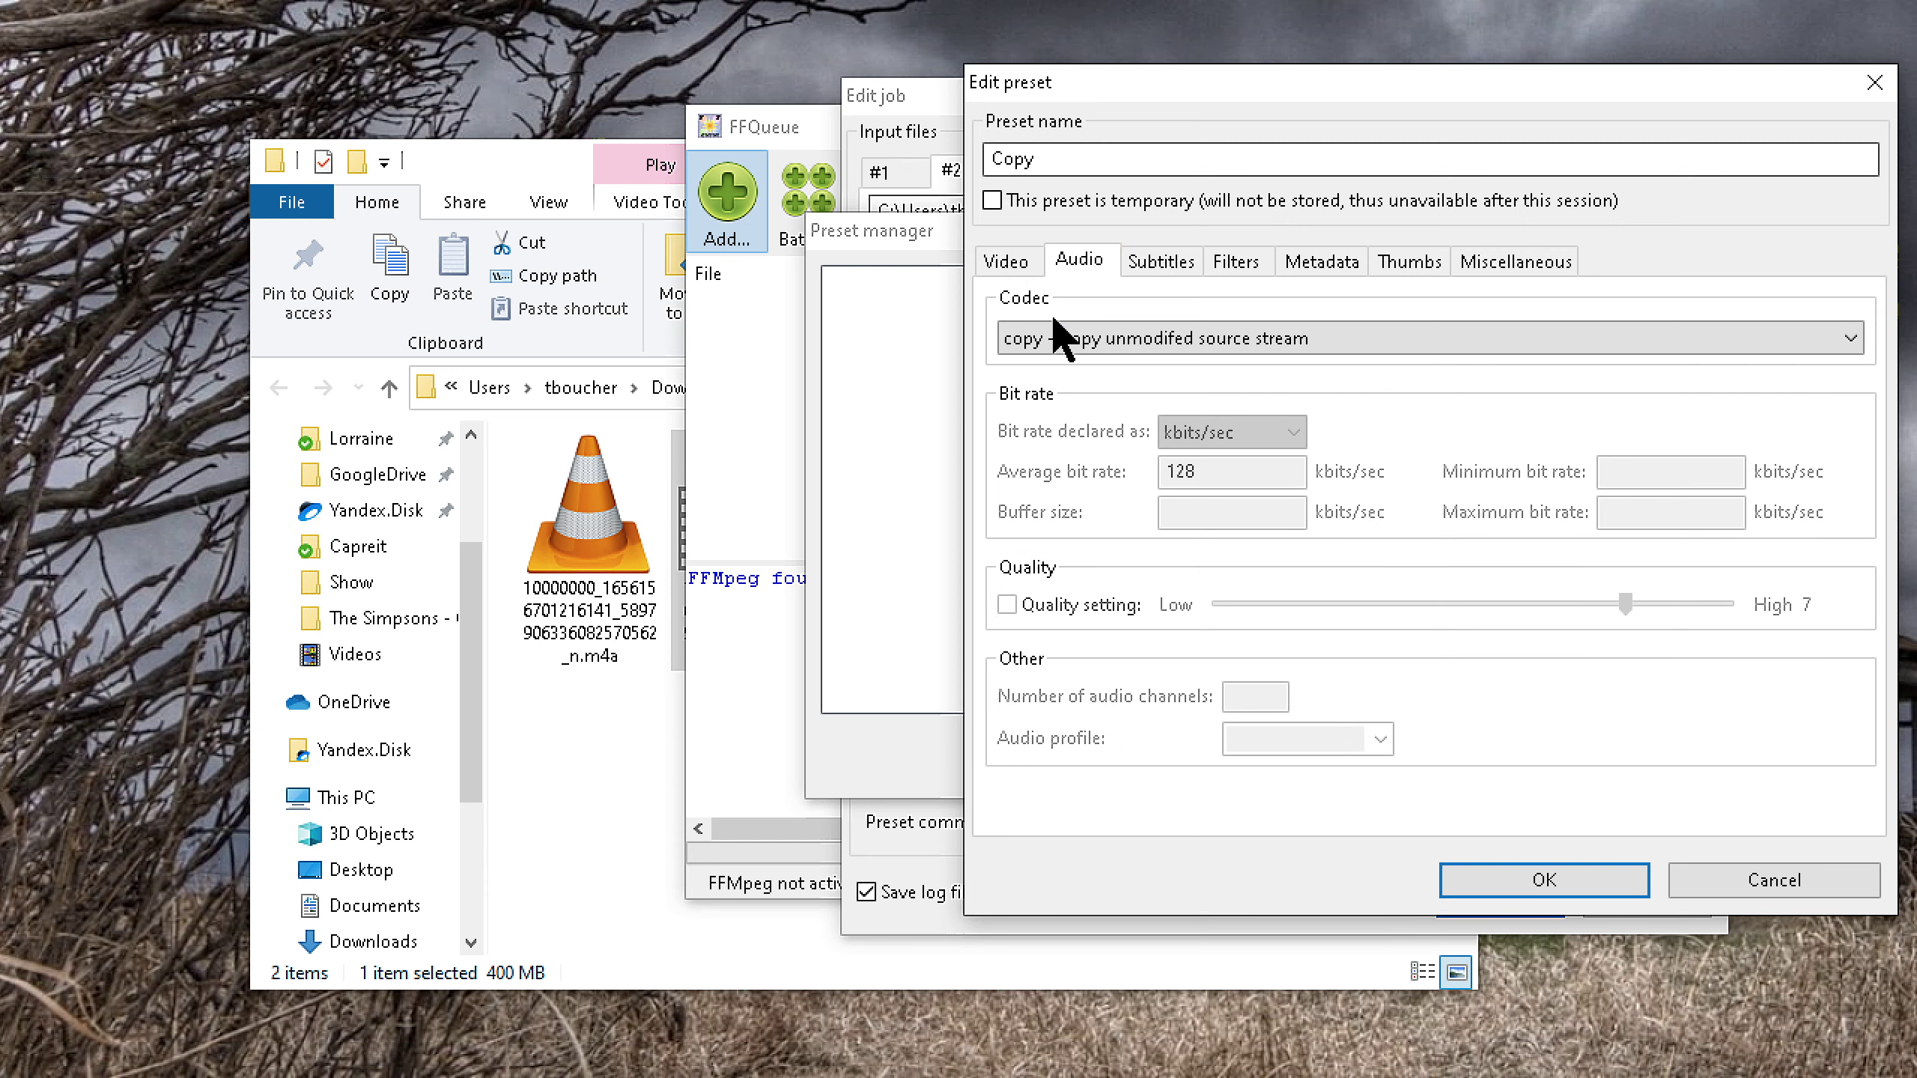
# Review the Copy preset's remaining settings categories and set its aspect ratio to 16:9.
pyautogui.click(1166, 264)
pyautogui.click(1238, 265)
pyautogui.click(1322, 265)
pyautogui.click(1410, 264)
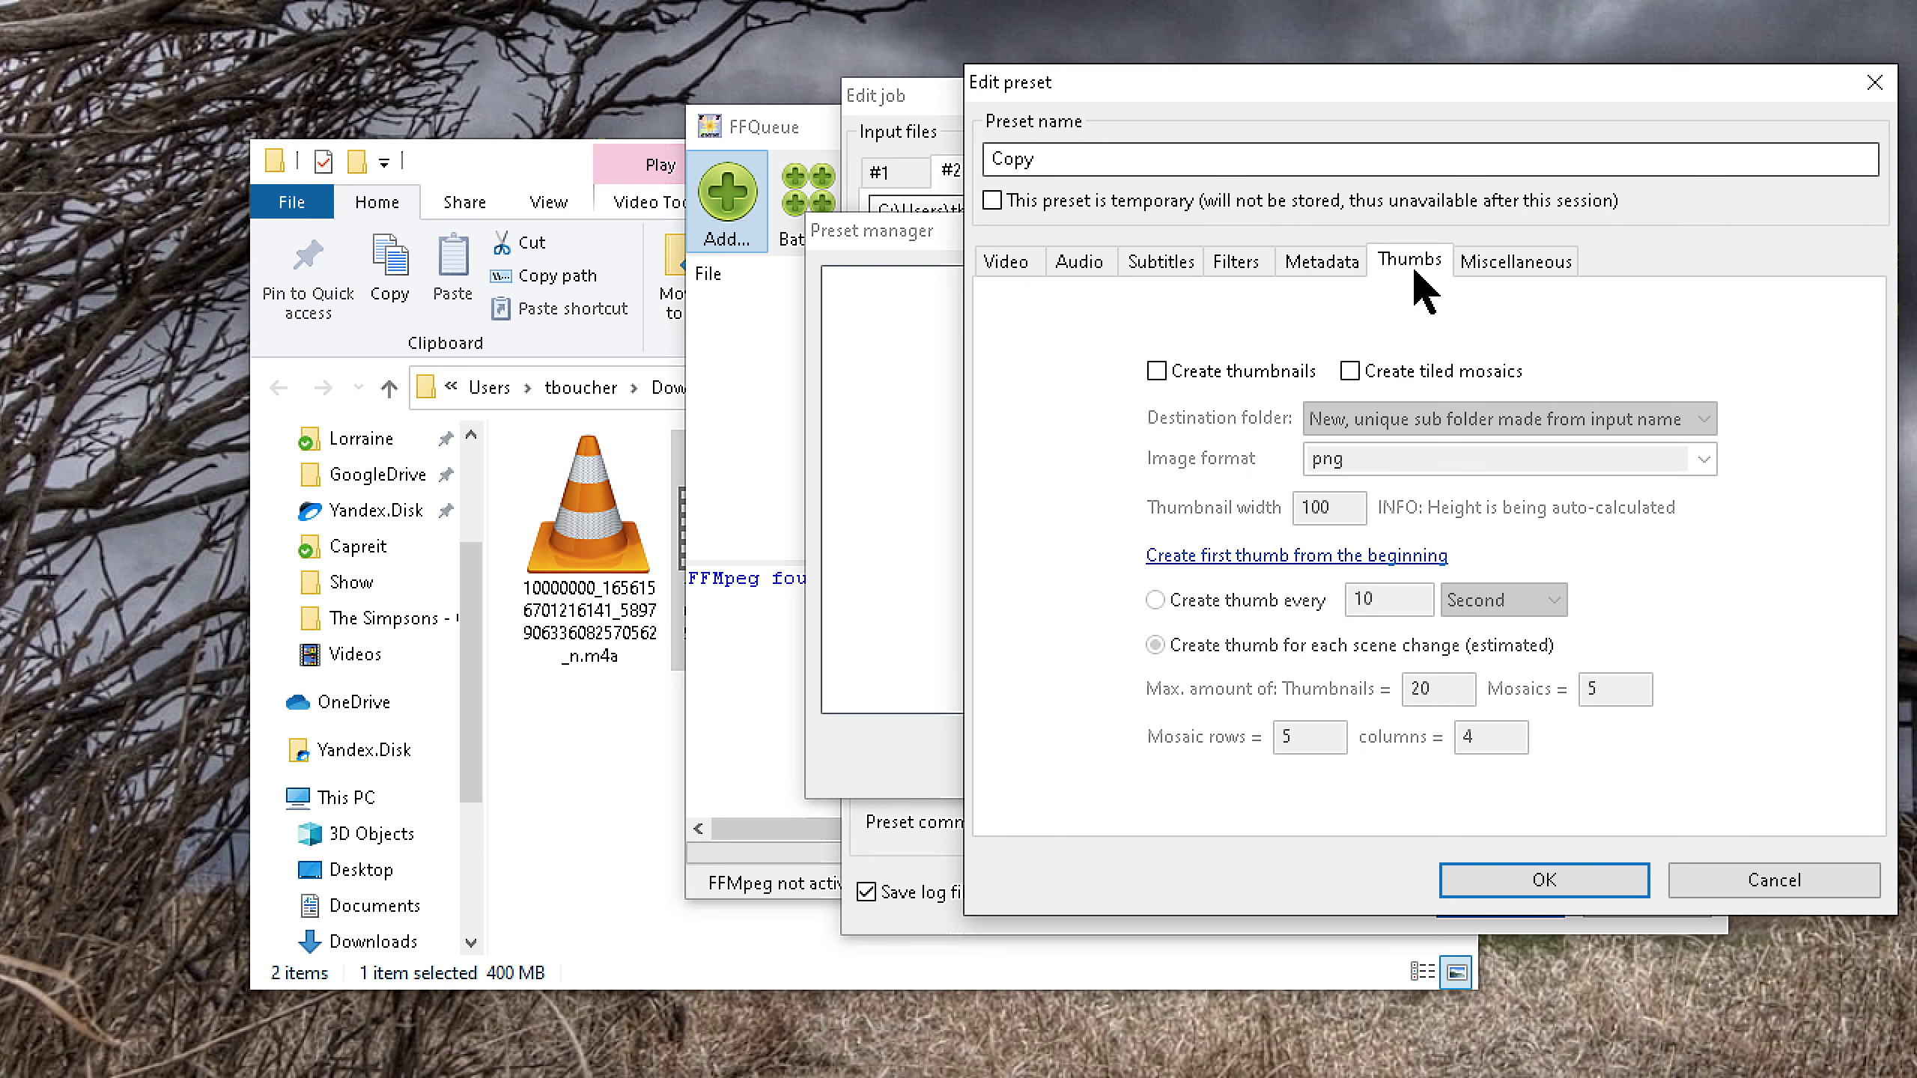
pyautogui.click(1484, 261)
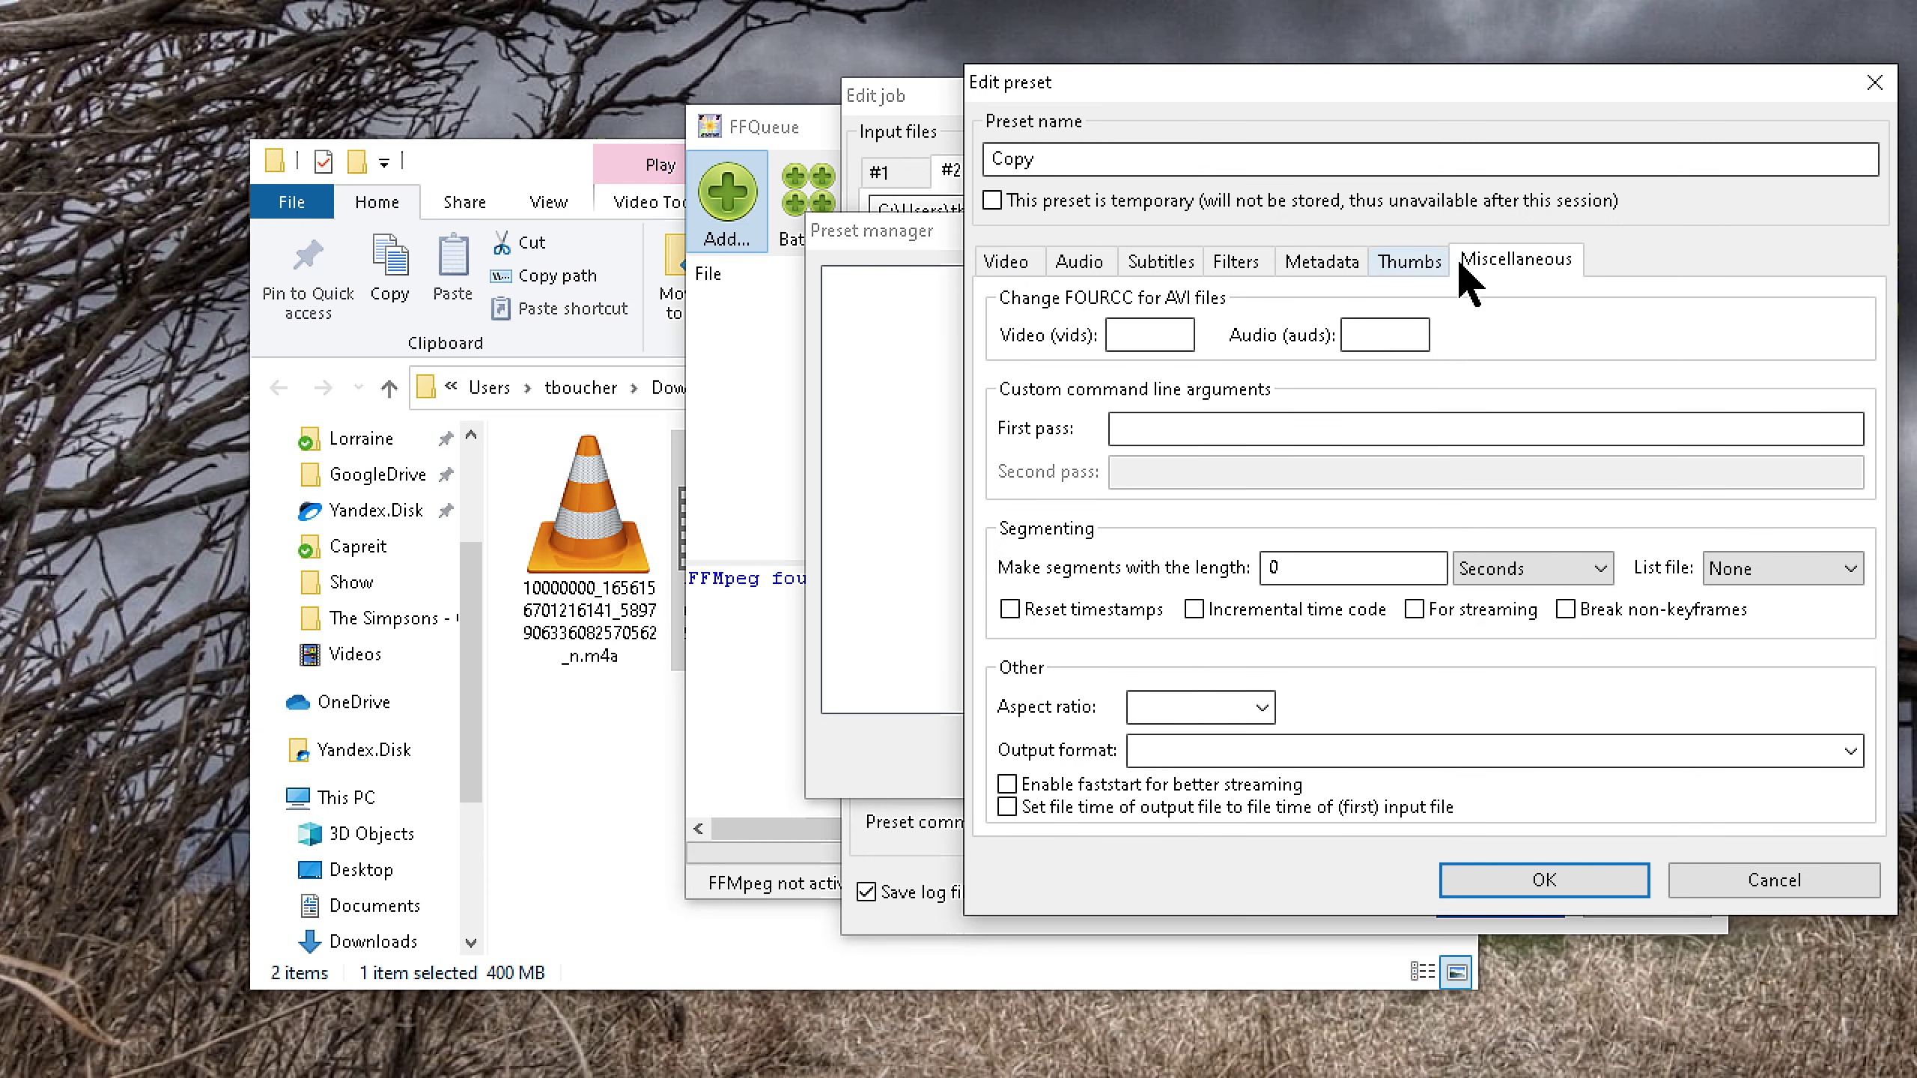
pyautogui.click(1262, 708)
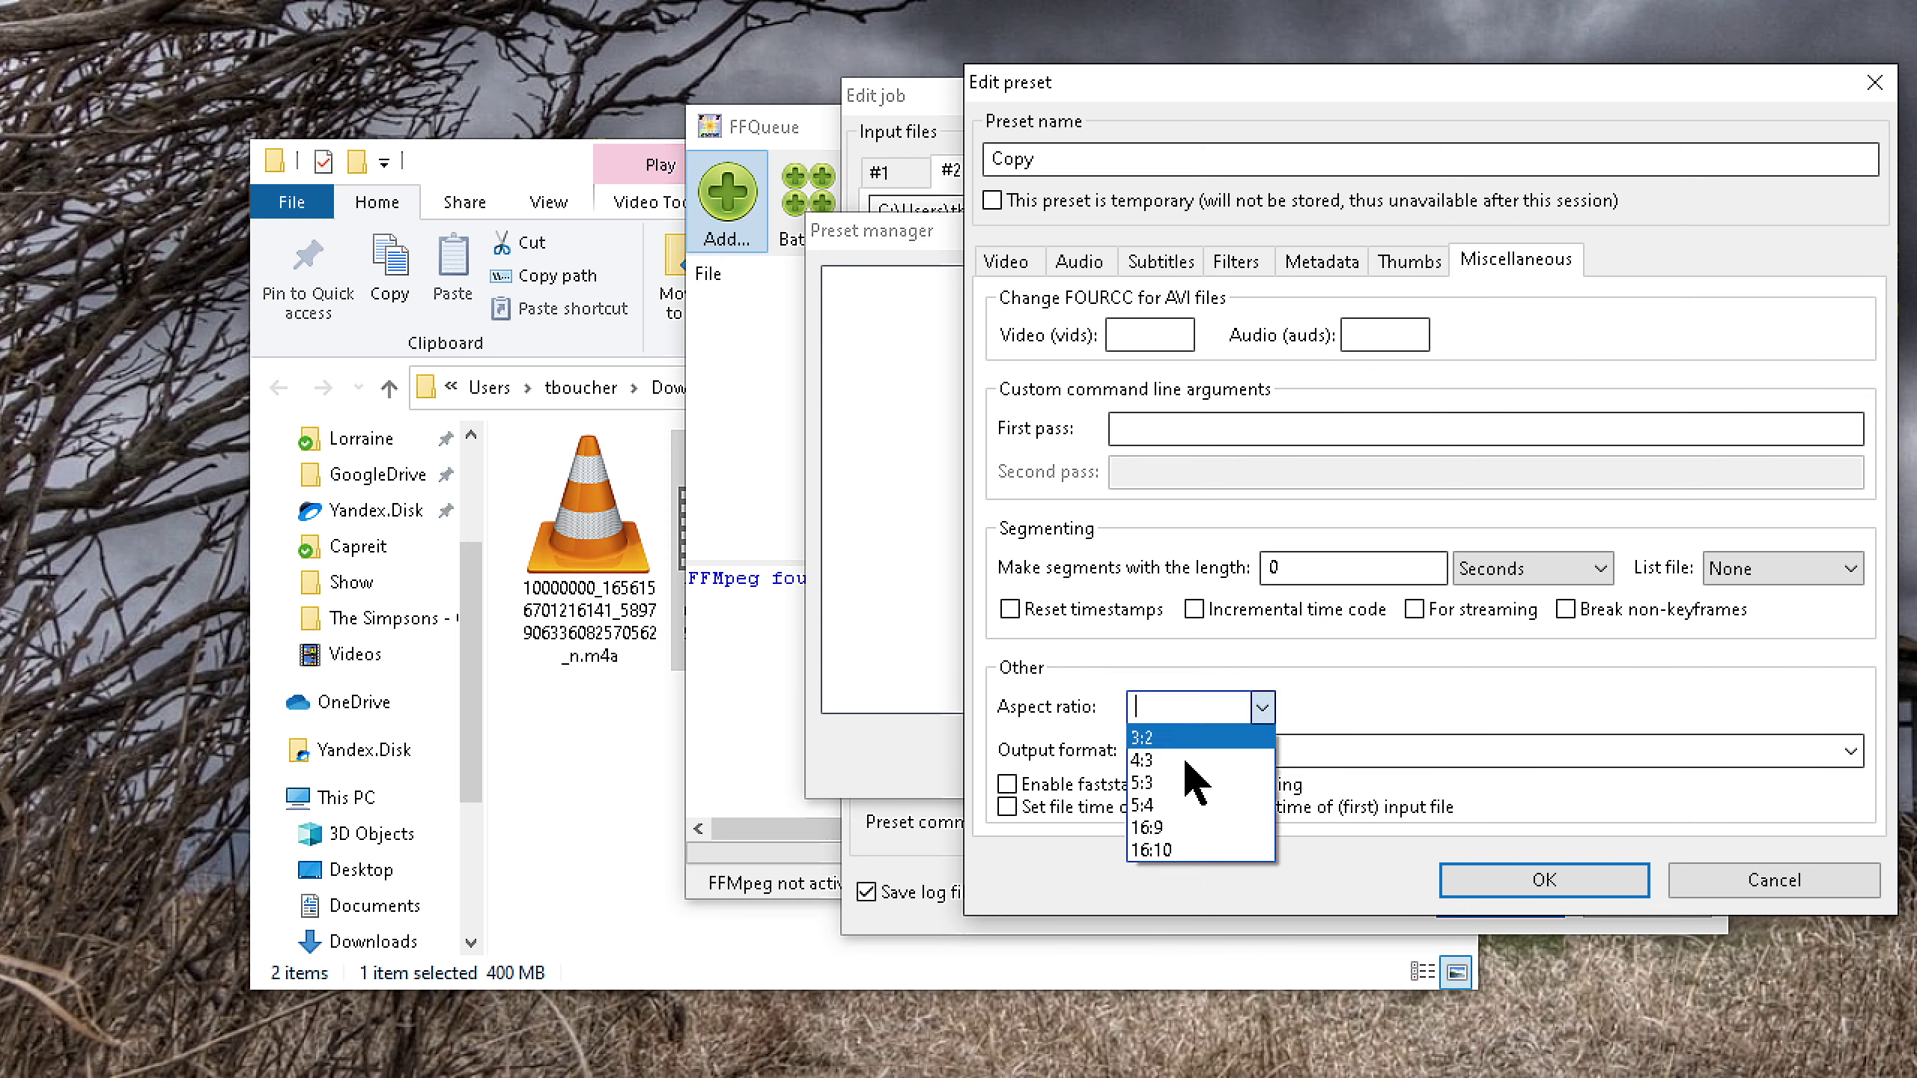
pyautogui.click(1185, 836)
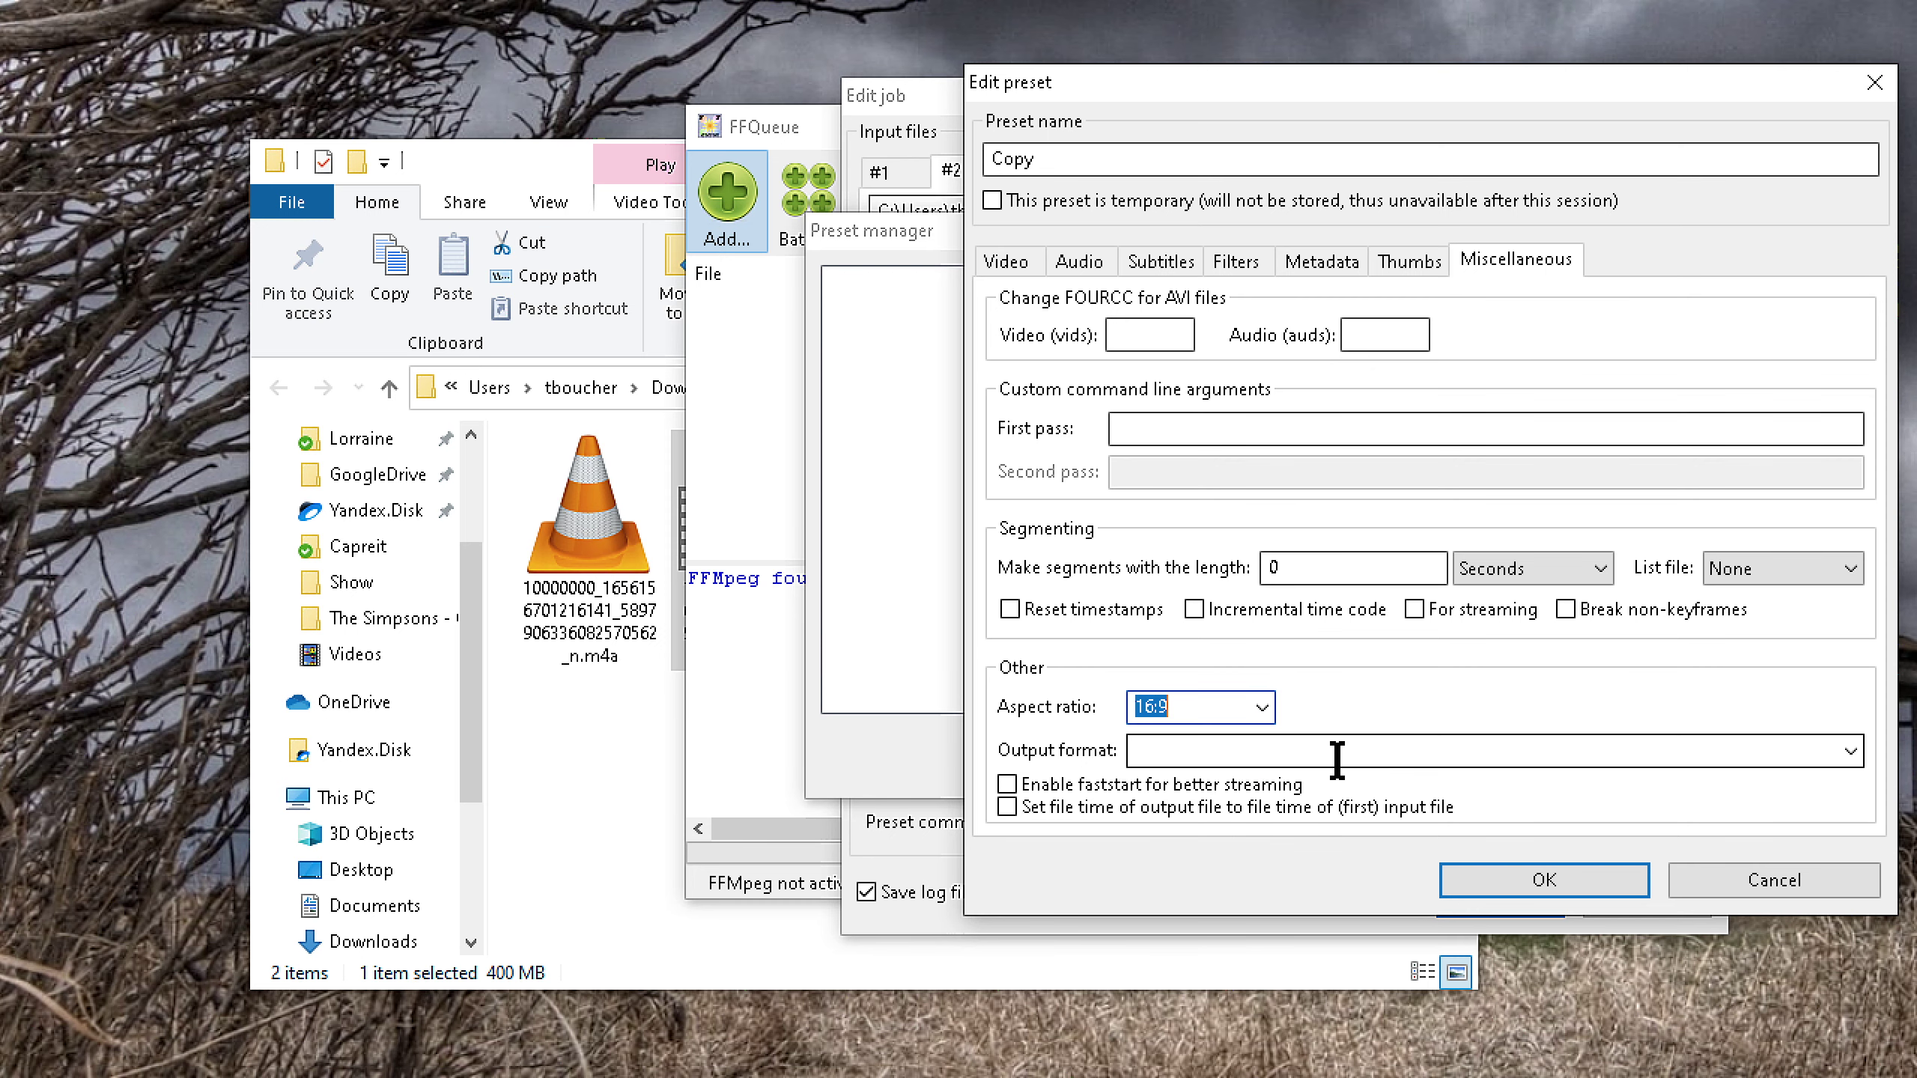
# Set the preset's output format to "mp4 - MP4 (MPEG-4 Part 14)", enable faststart for better streaming, and save the preset.
pyautogui.click(1851, 751)
pyautogui.scroll(-20, 1282, 491)
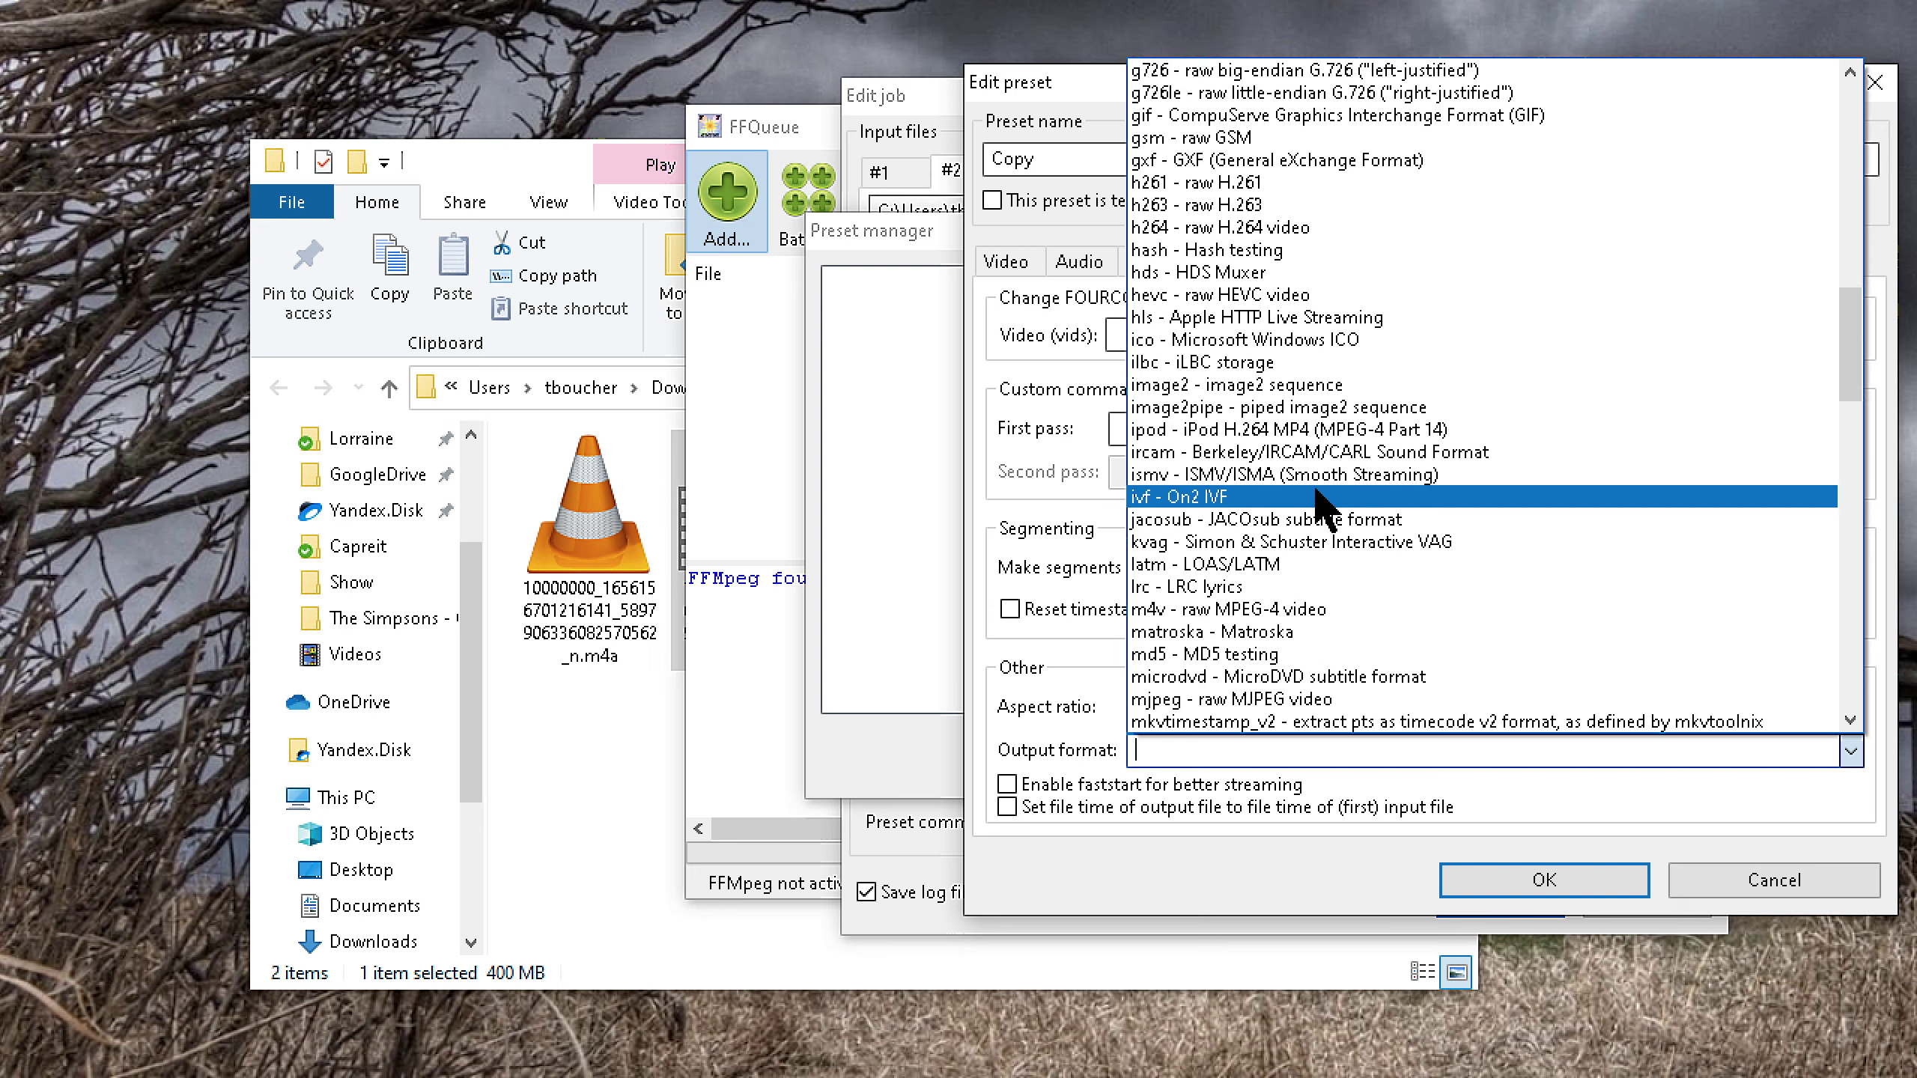
pyautogui.scroll(-3, 1310, 574)
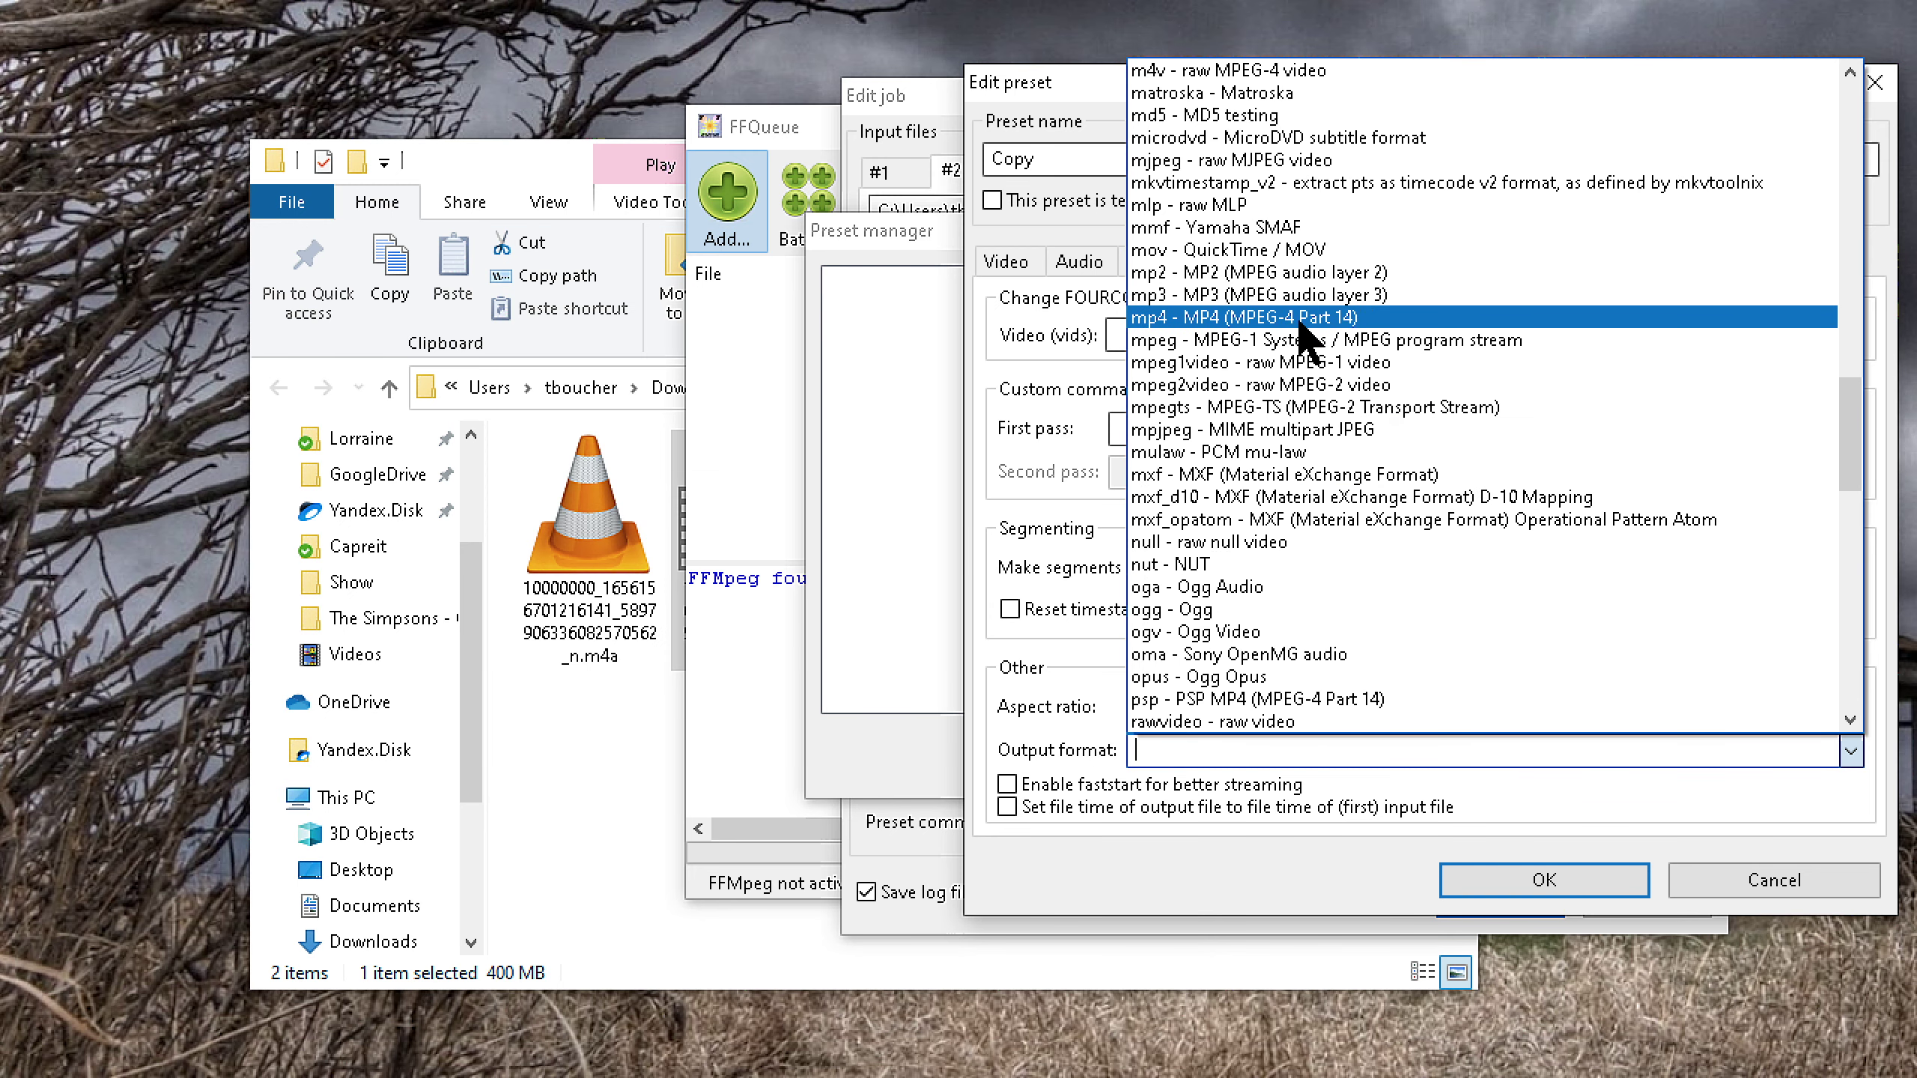
pyautogui.click(1309, 321)
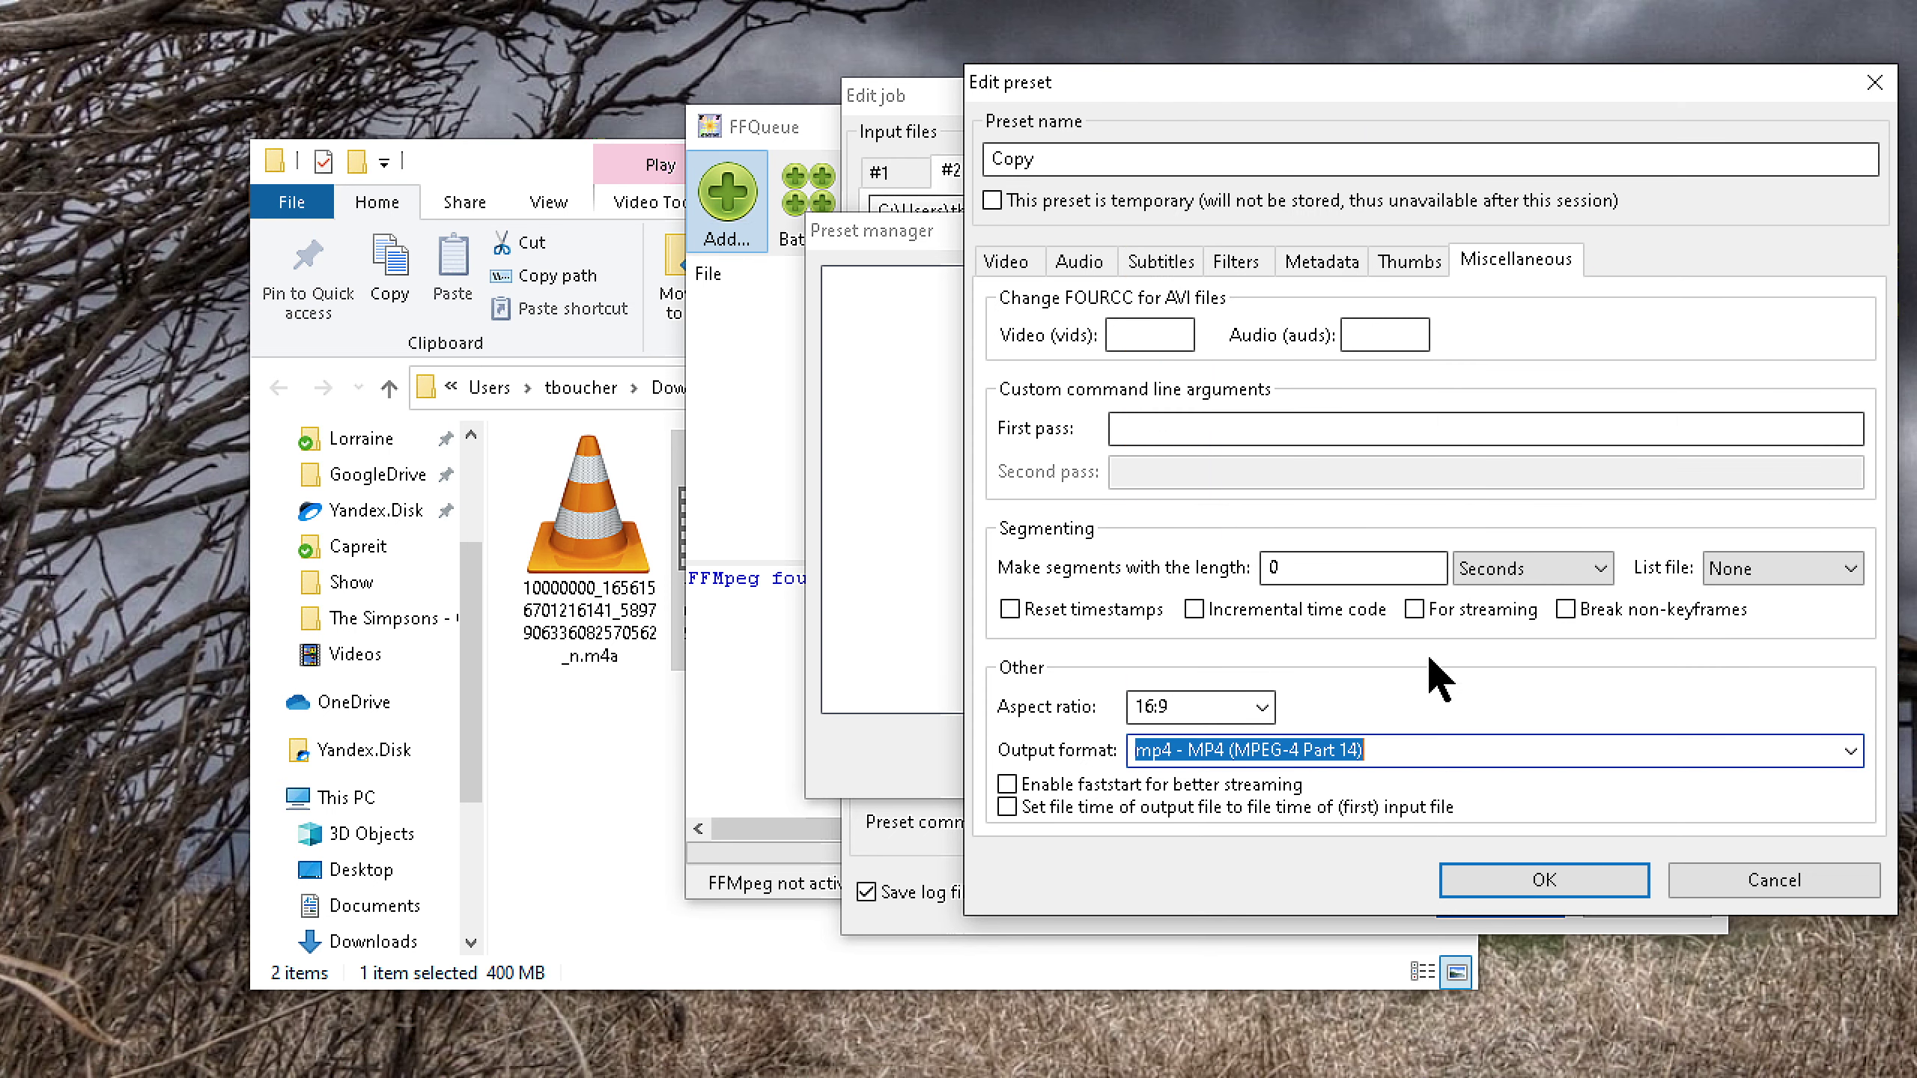
pyautogui.click(1262, 786)
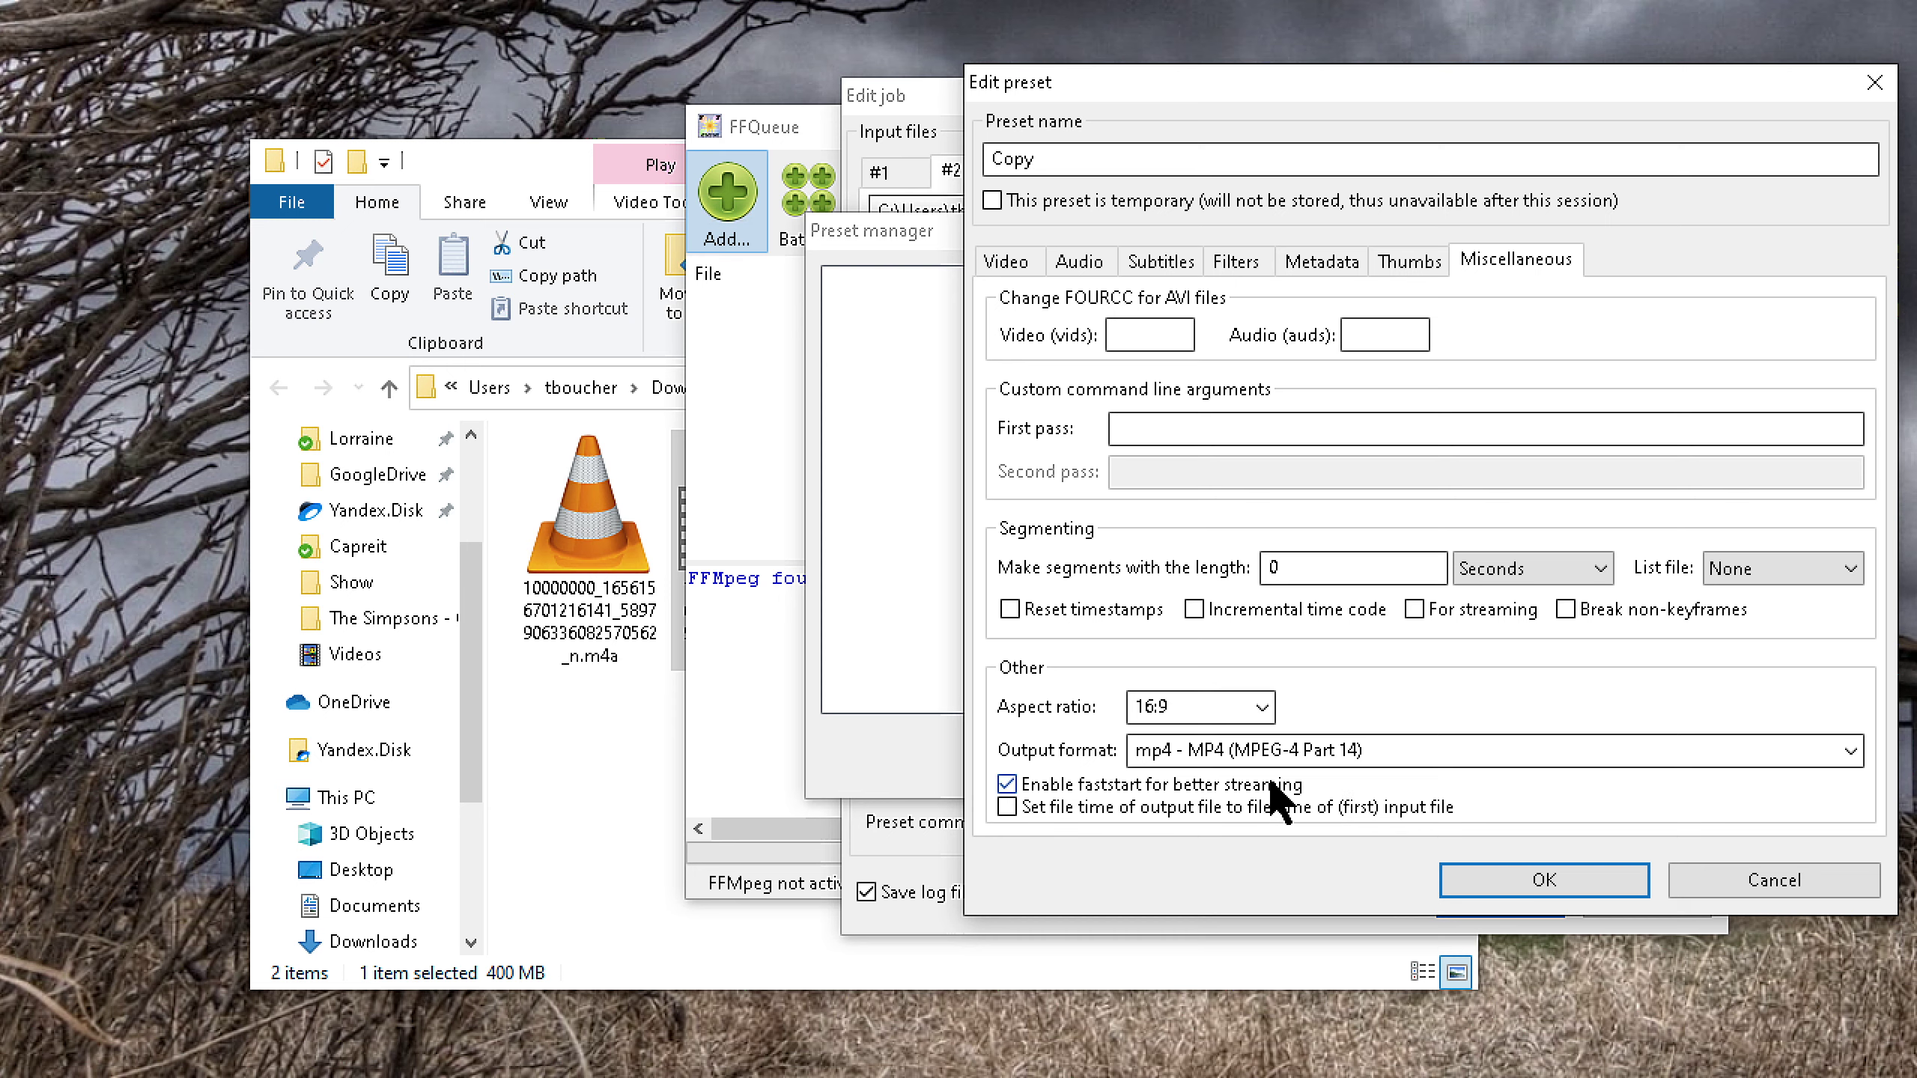
pyautogui.click(1500, 888)
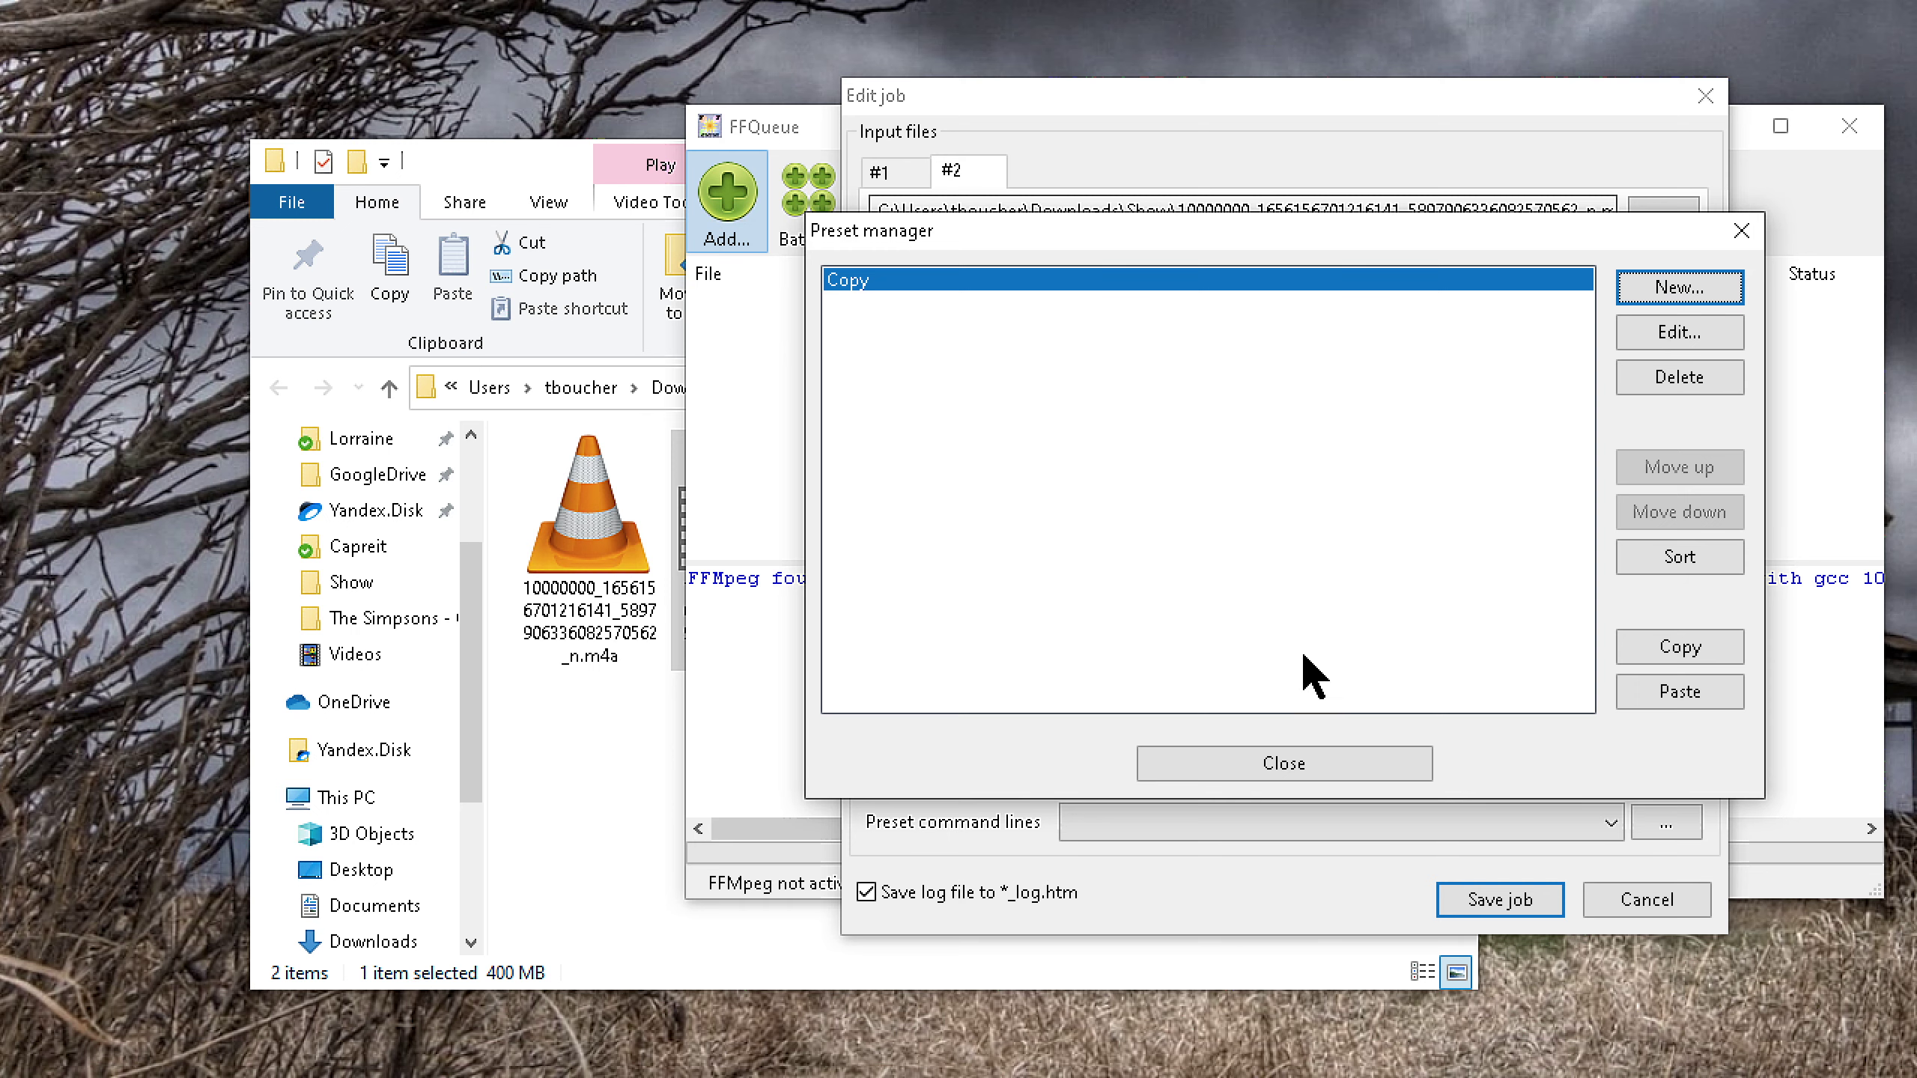
# Save the job with the "Copy" preset assigned and start processing it.
pyautogui.click(1287, 765)
pyautogui.click(1078, 822)
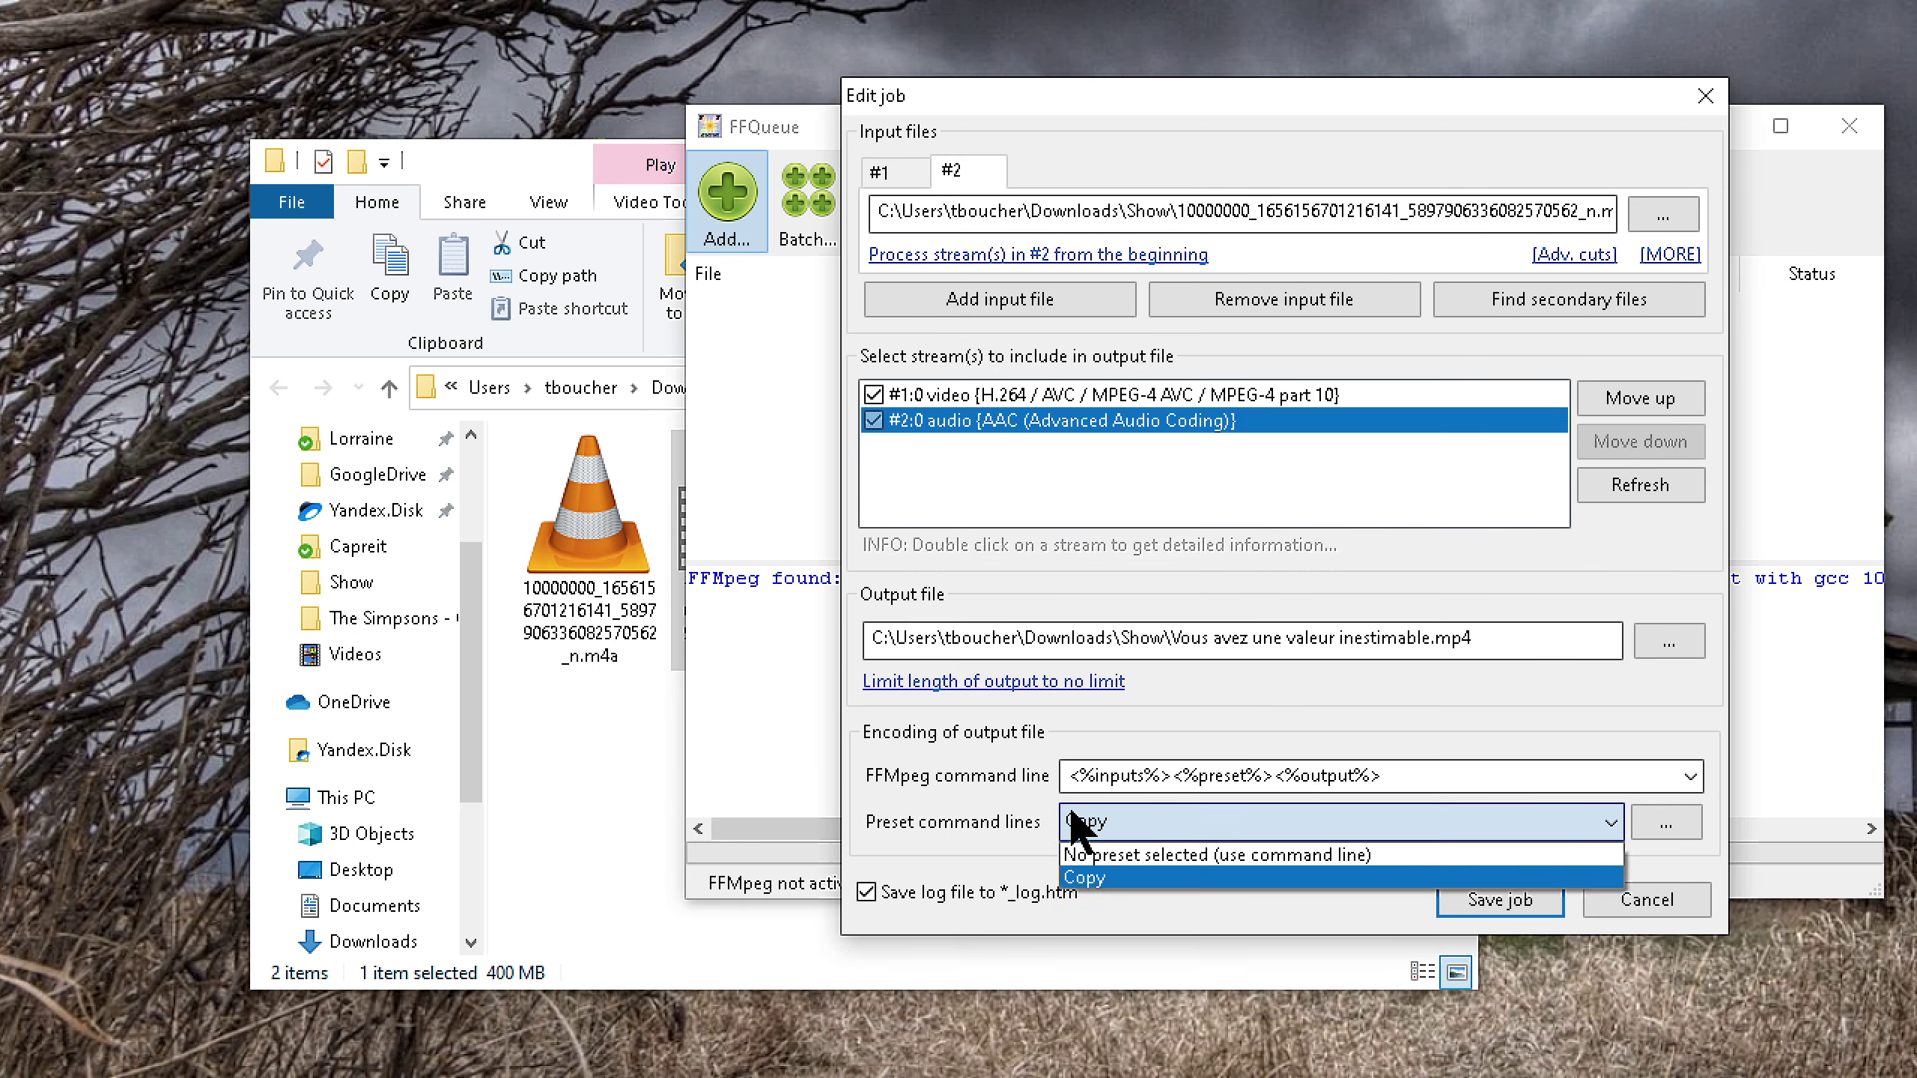
pyautogui.click(1471, 878)
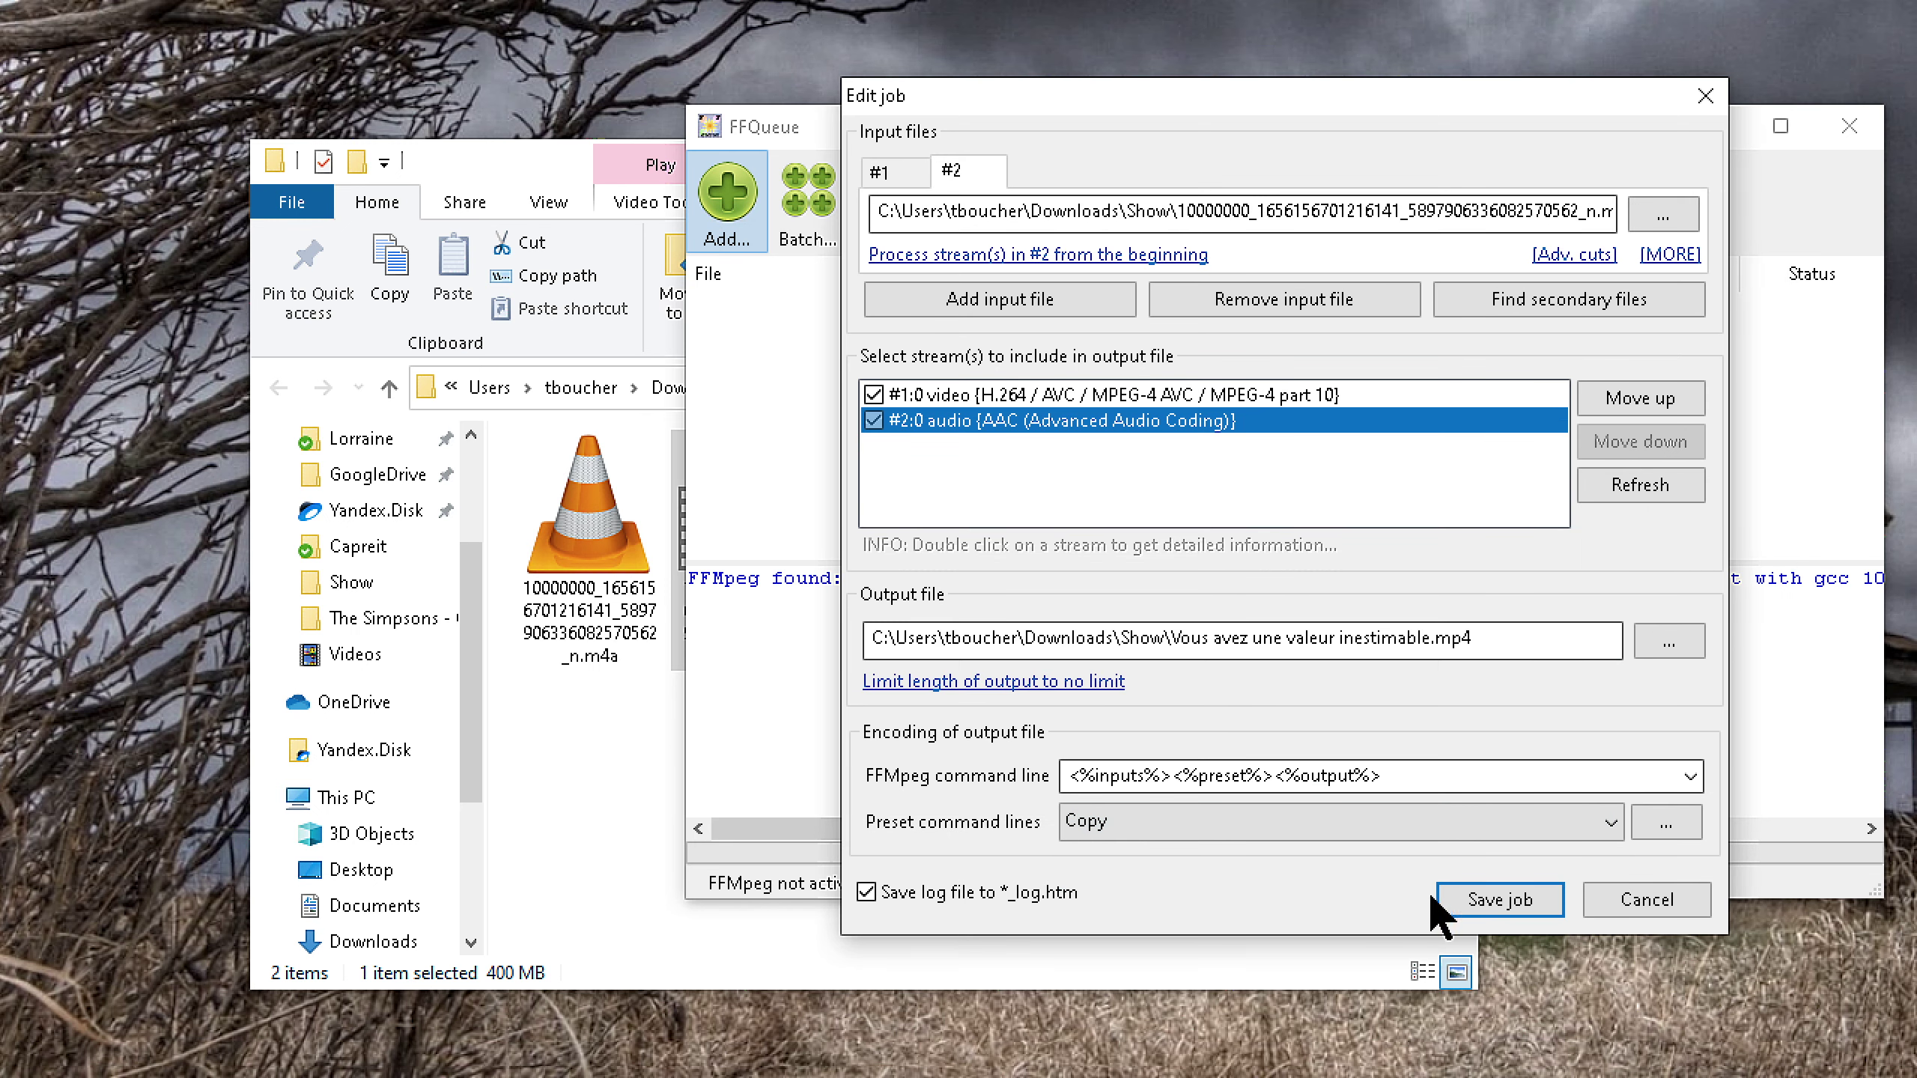
pyautogui.click(1498, 900)
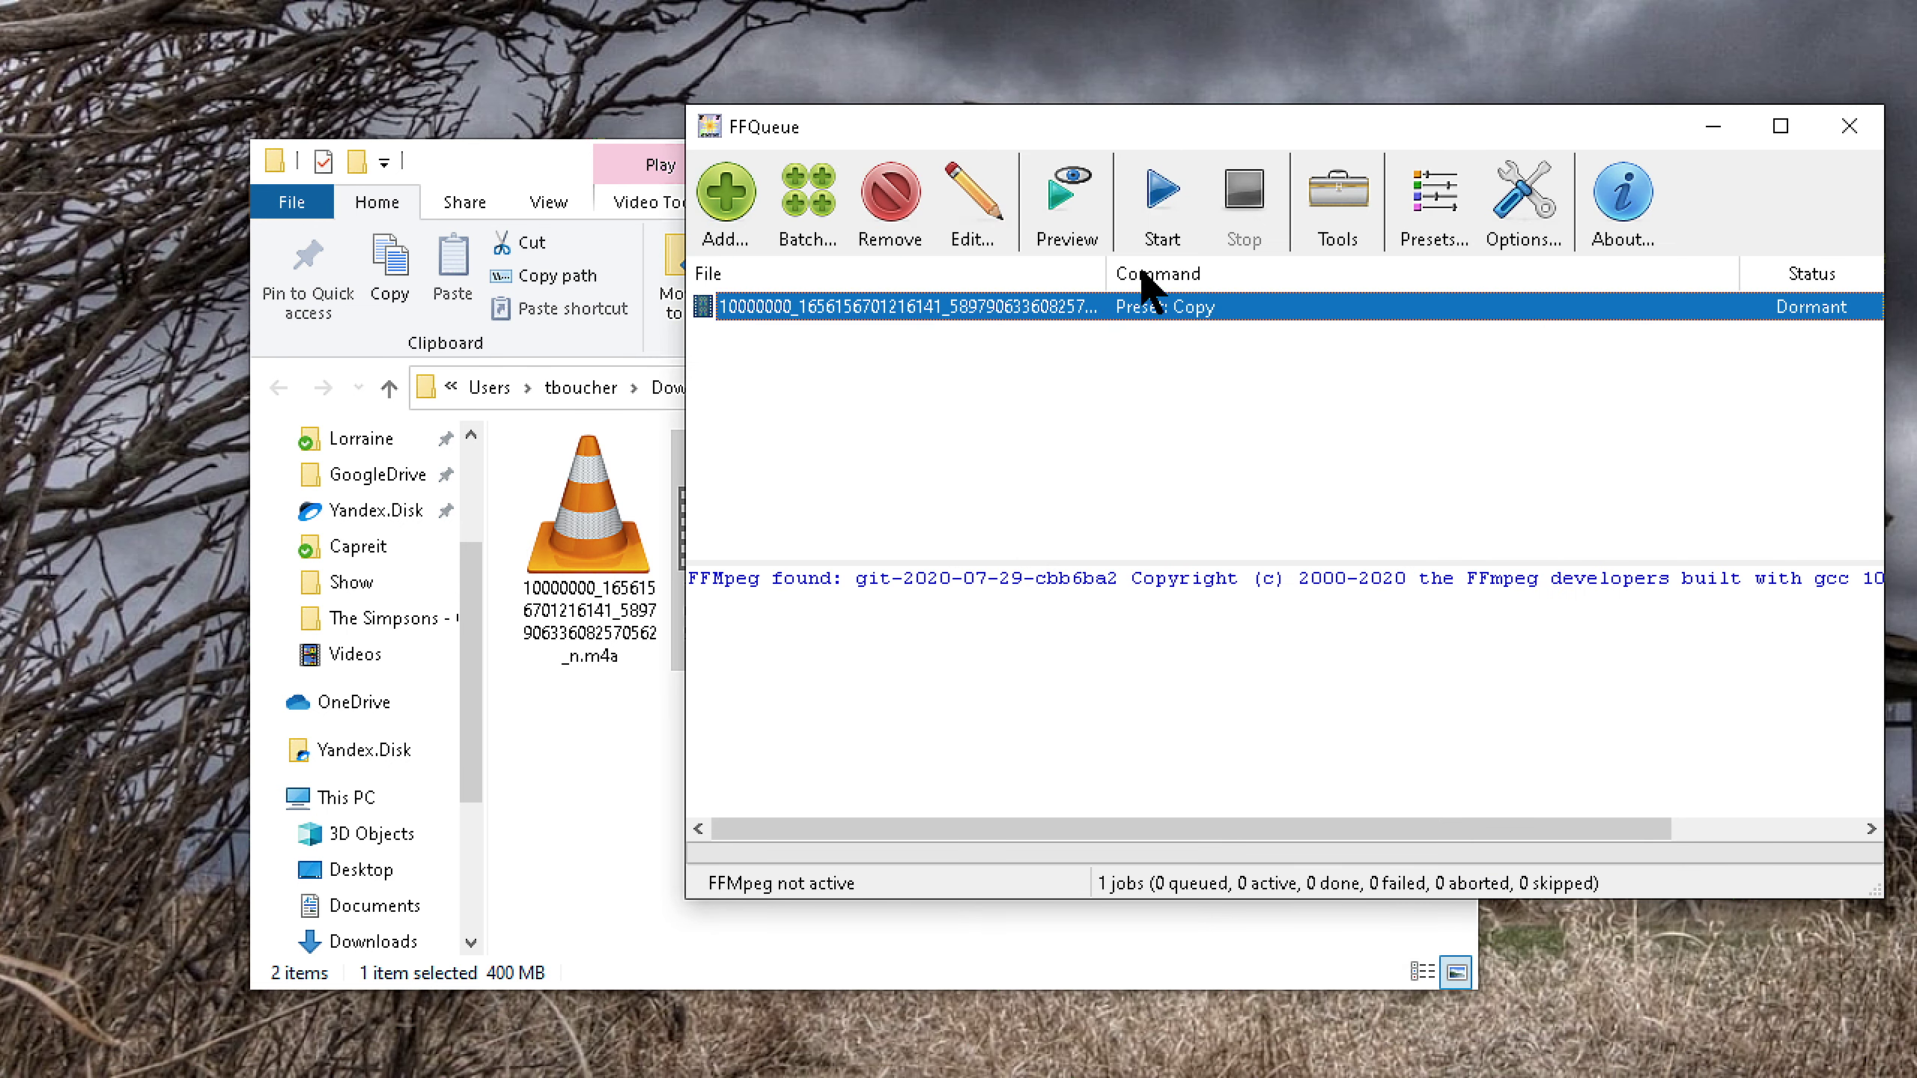
pyautogui.click(1155, 216)
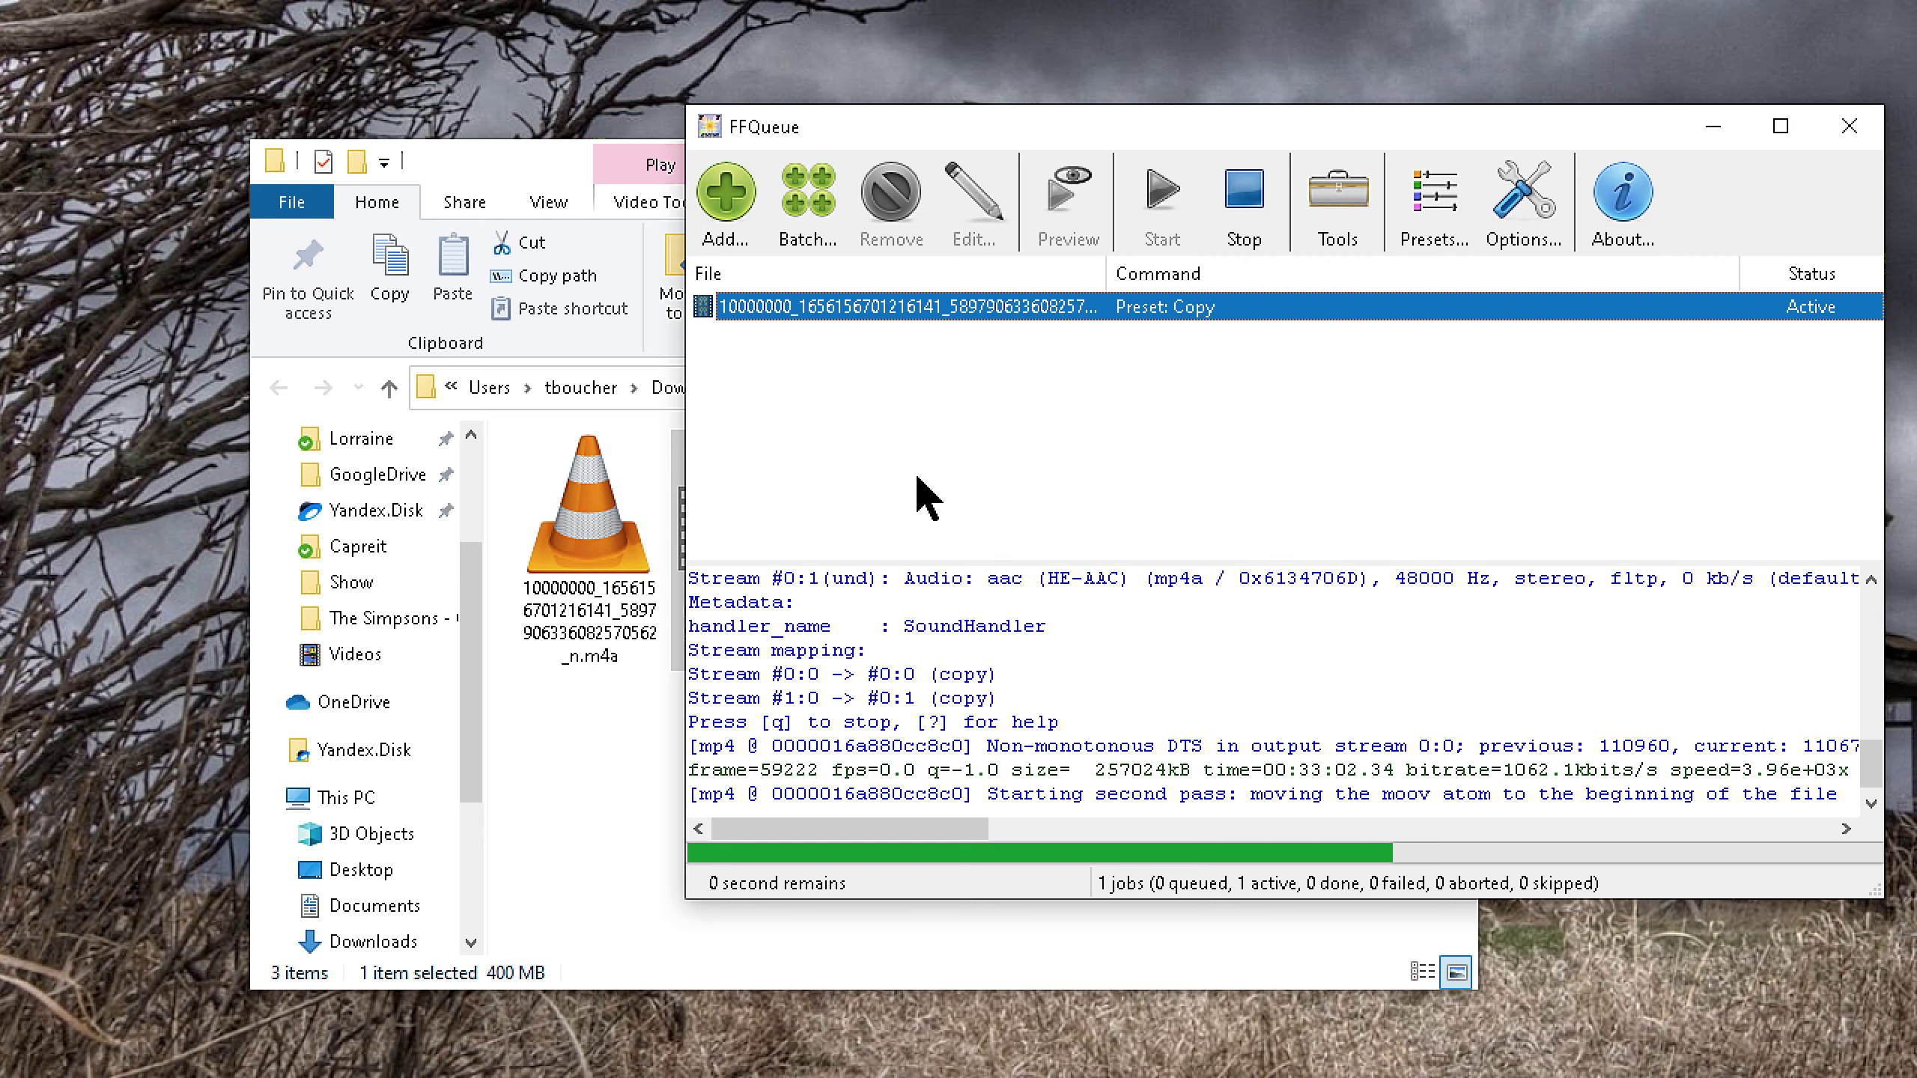
# Switch to File Explorer and compare the size of "Vous avez une valeur inestimable.mp4" with the source video and audio files.
pyautogui.click(639, 822)
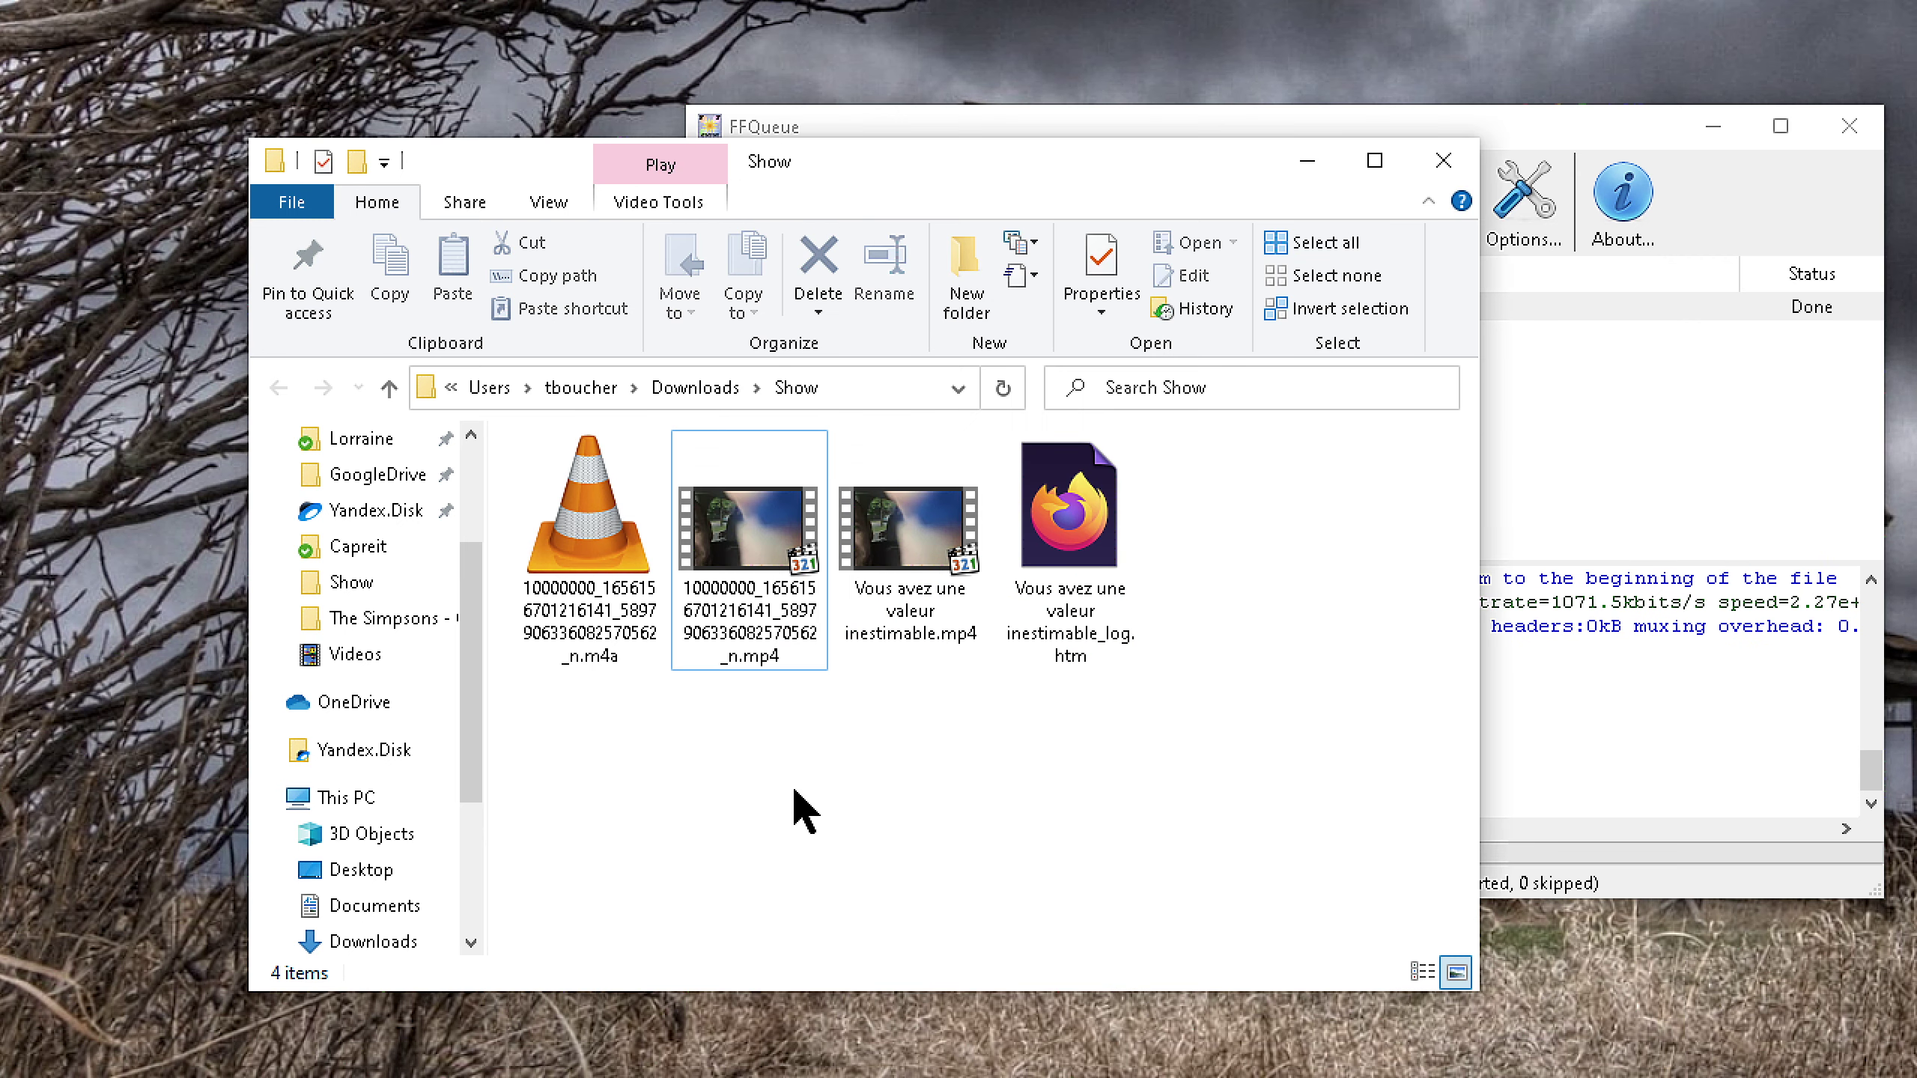
pyautogui.click(928, 552)
pyautogui.click(743, 638)
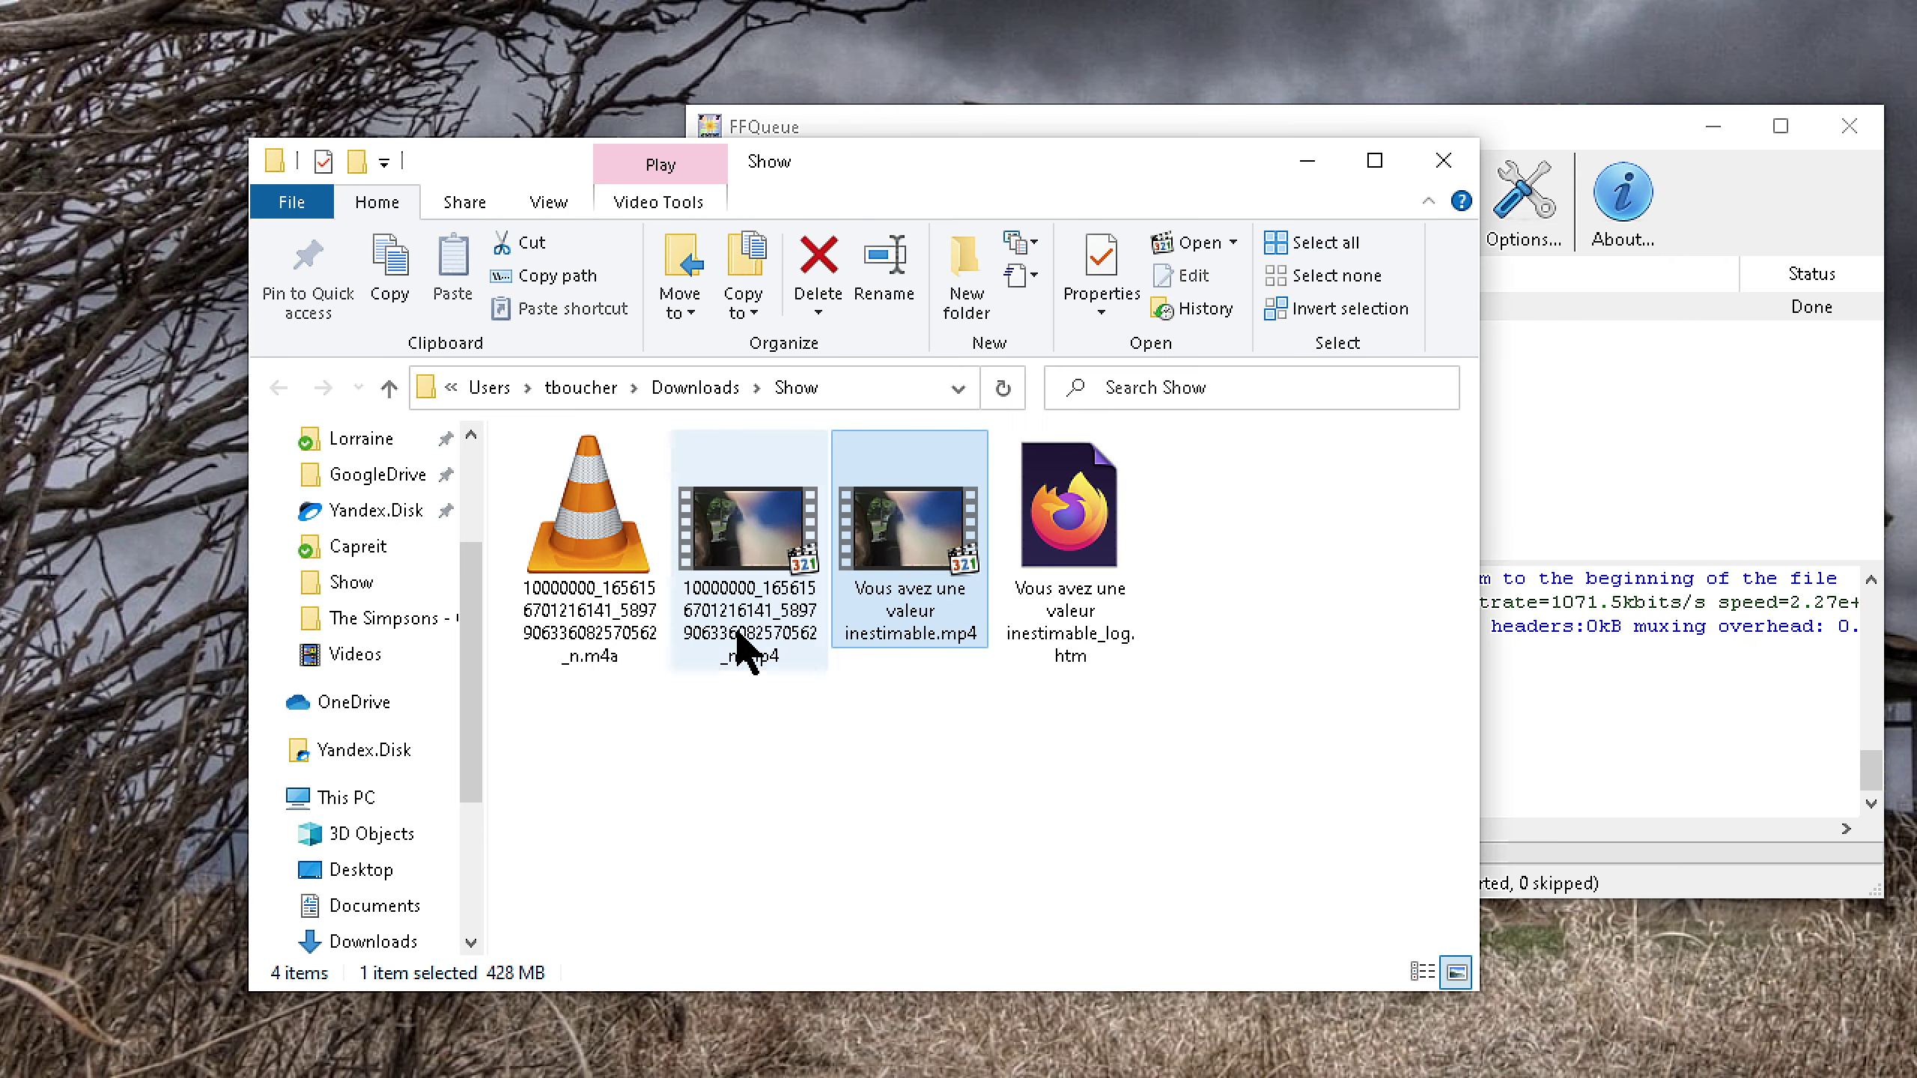
pyautogui.press('Left')
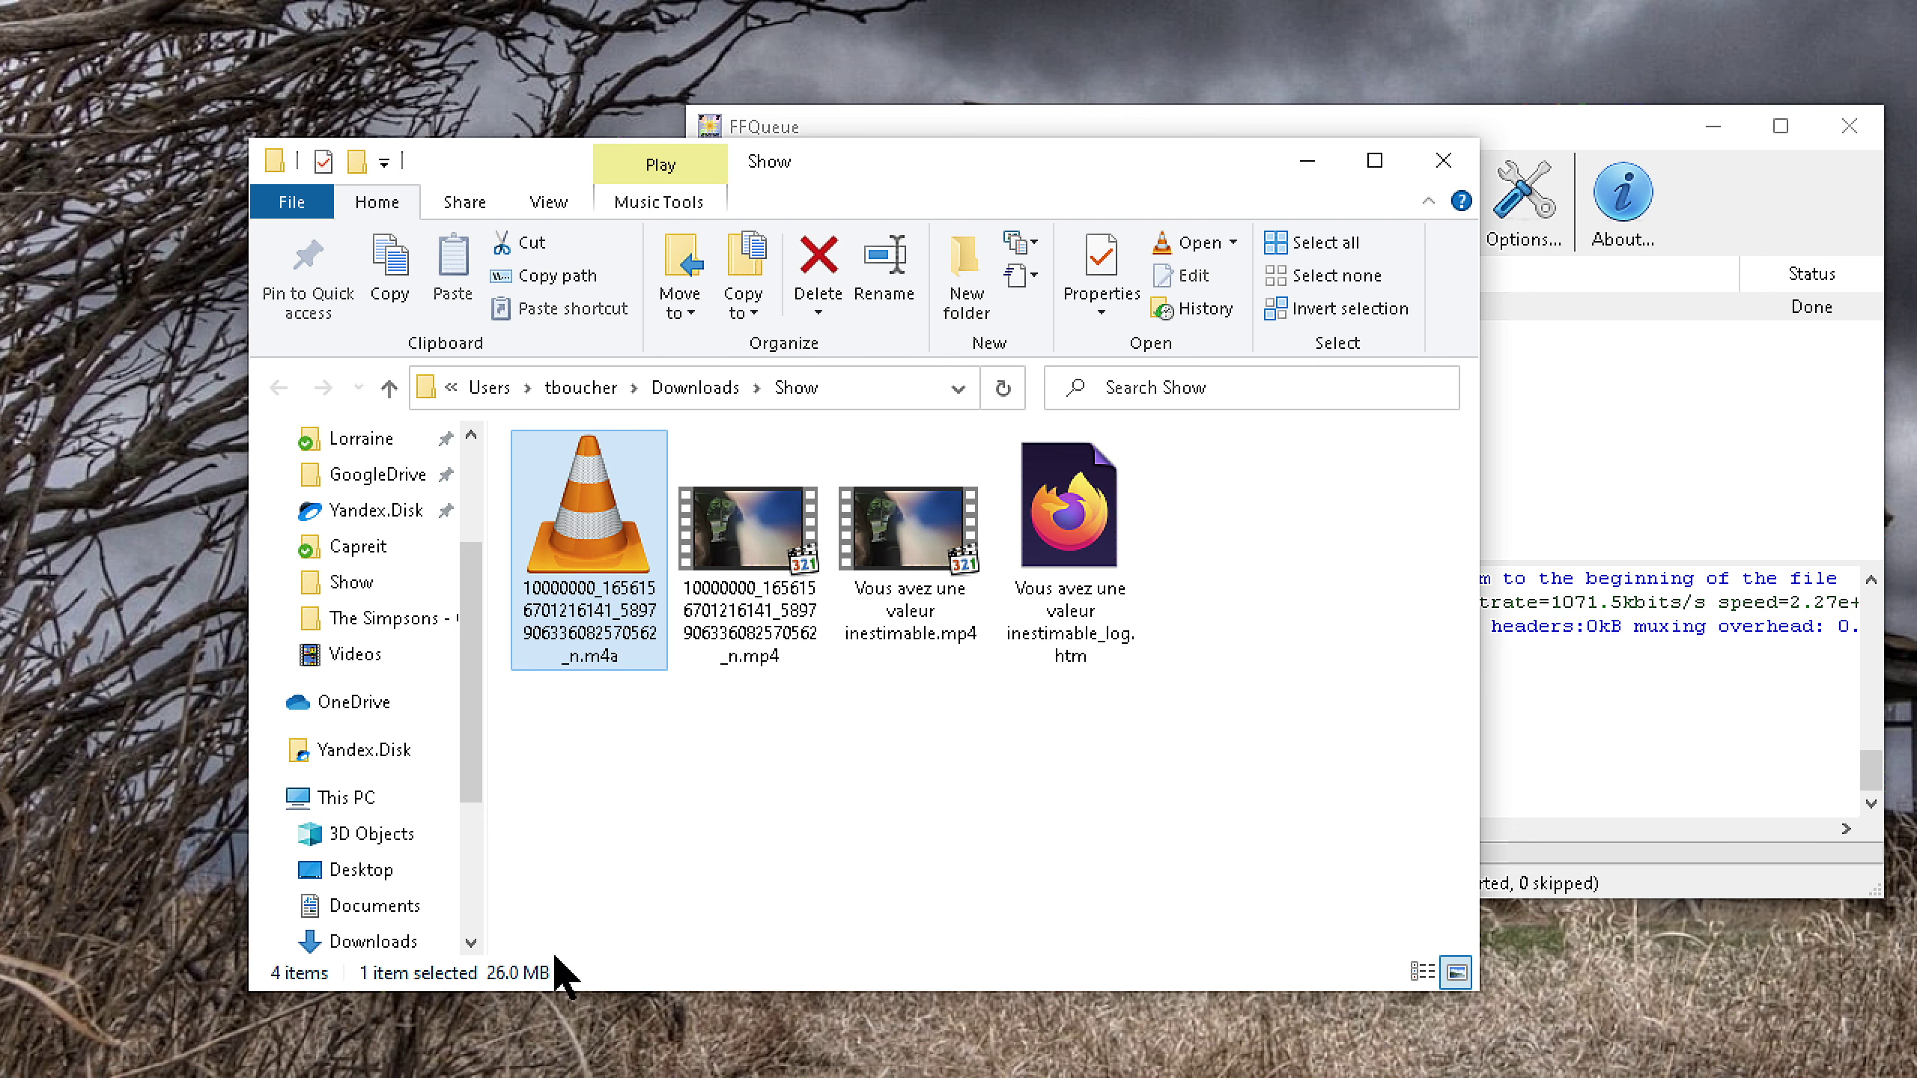
# Play "Vous avez une valeur inestimable.mp4" to check its picture and sound, pause it and close the player.
pyautogui.click(923, 638)
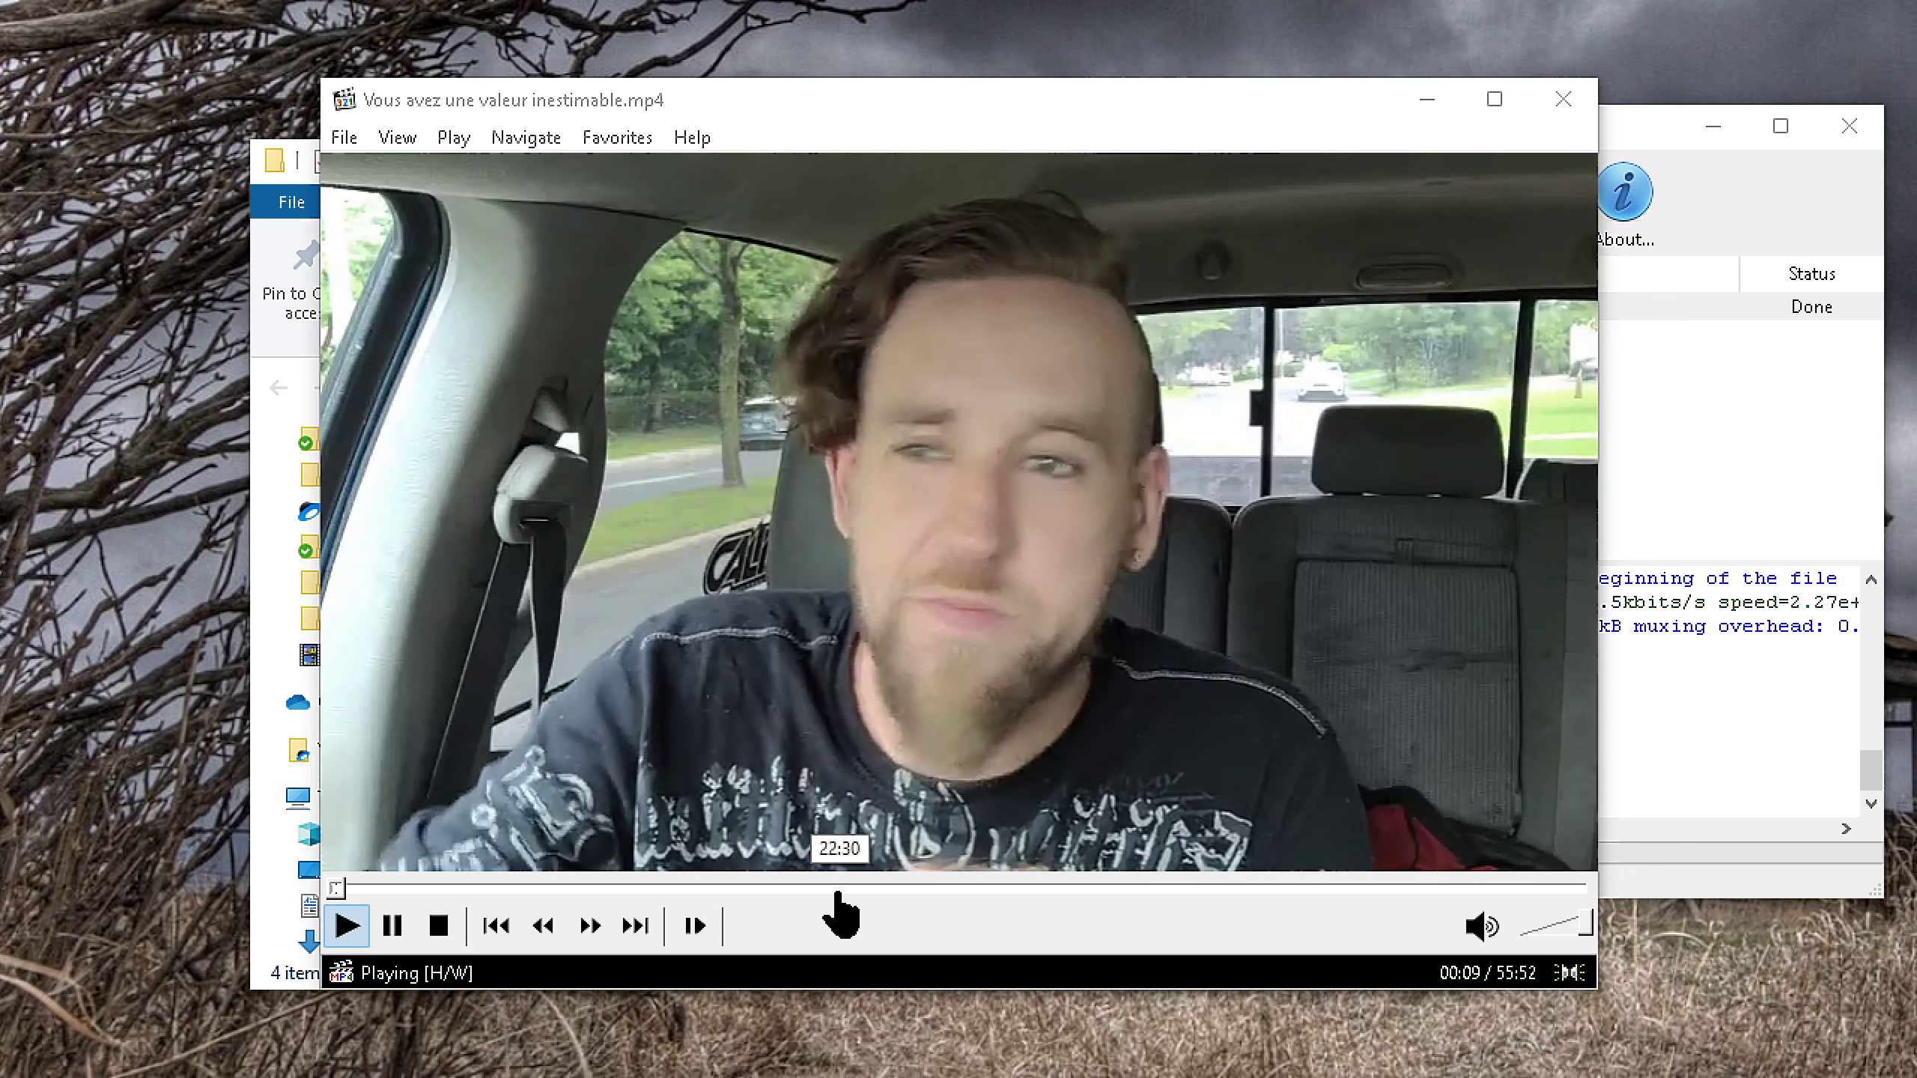
pyautogui.click(1140, 782)
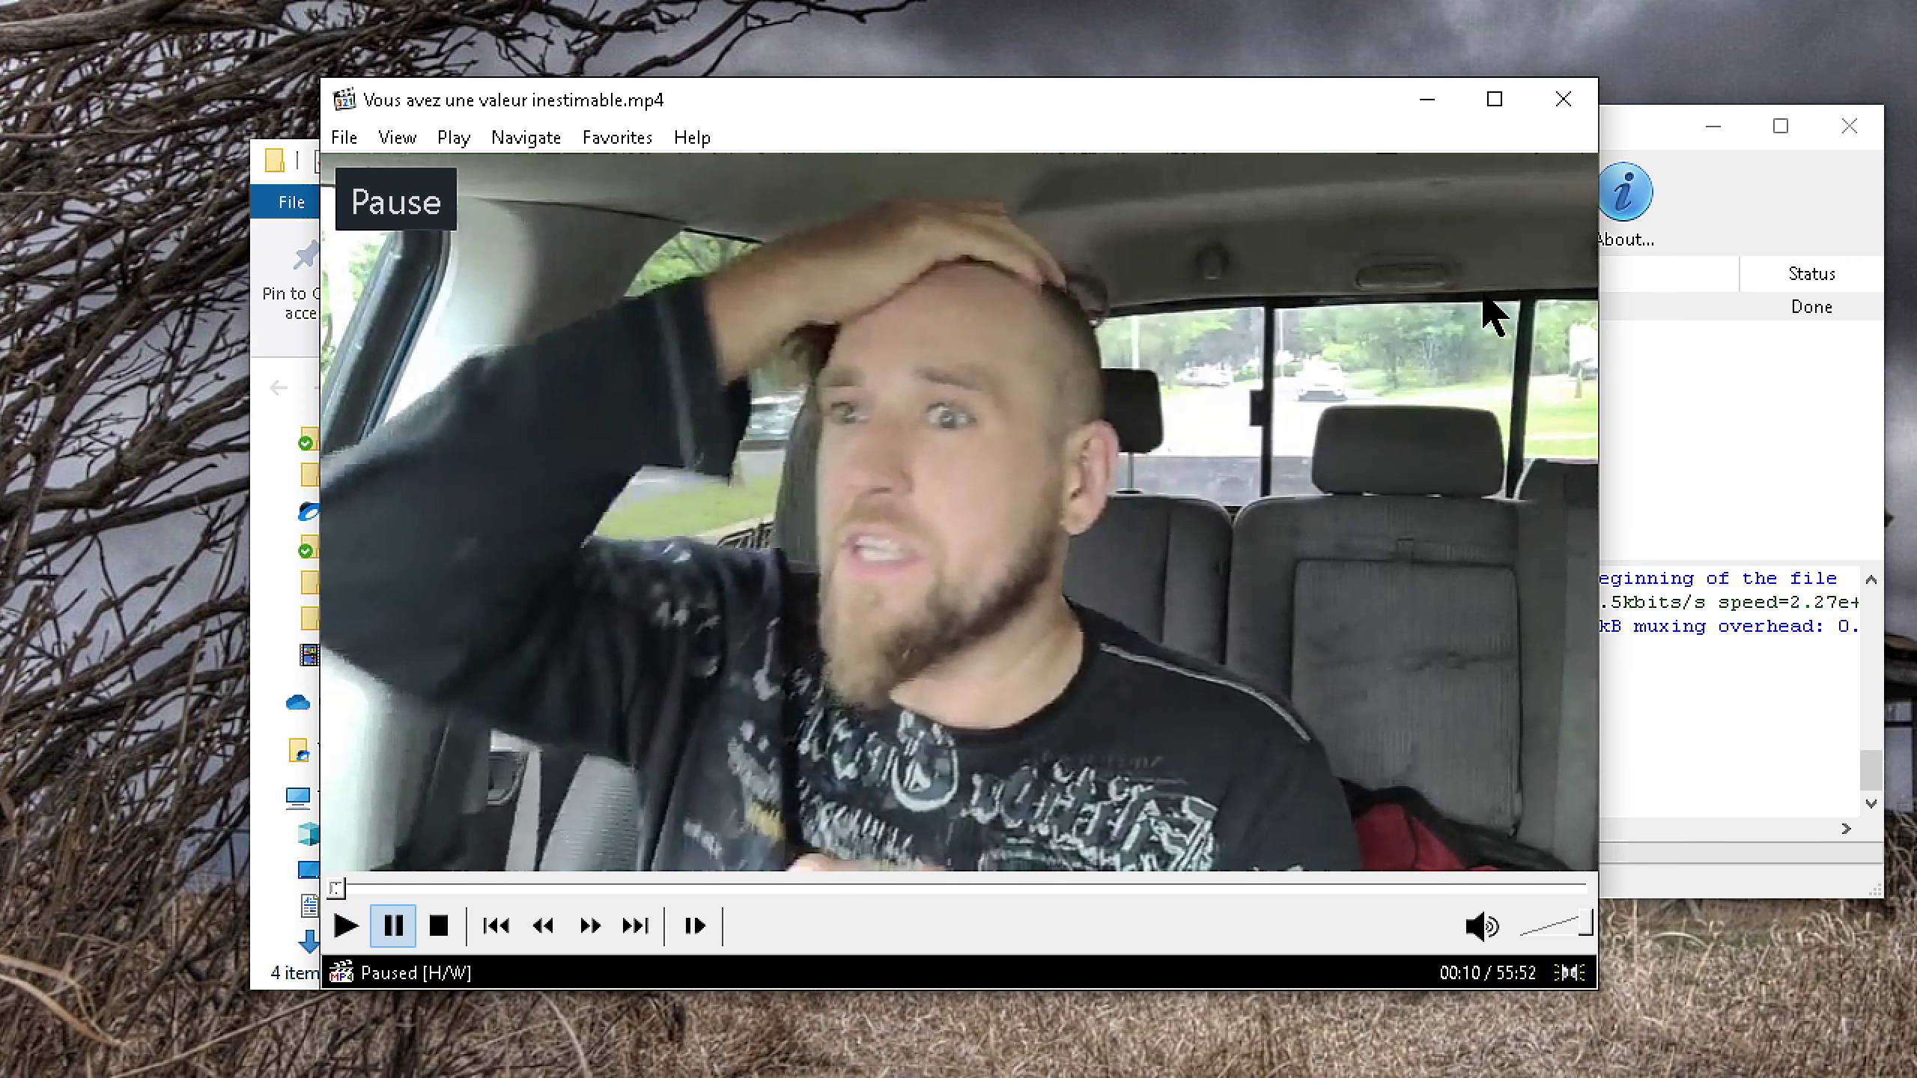
pyautogui.click(1560, 106)
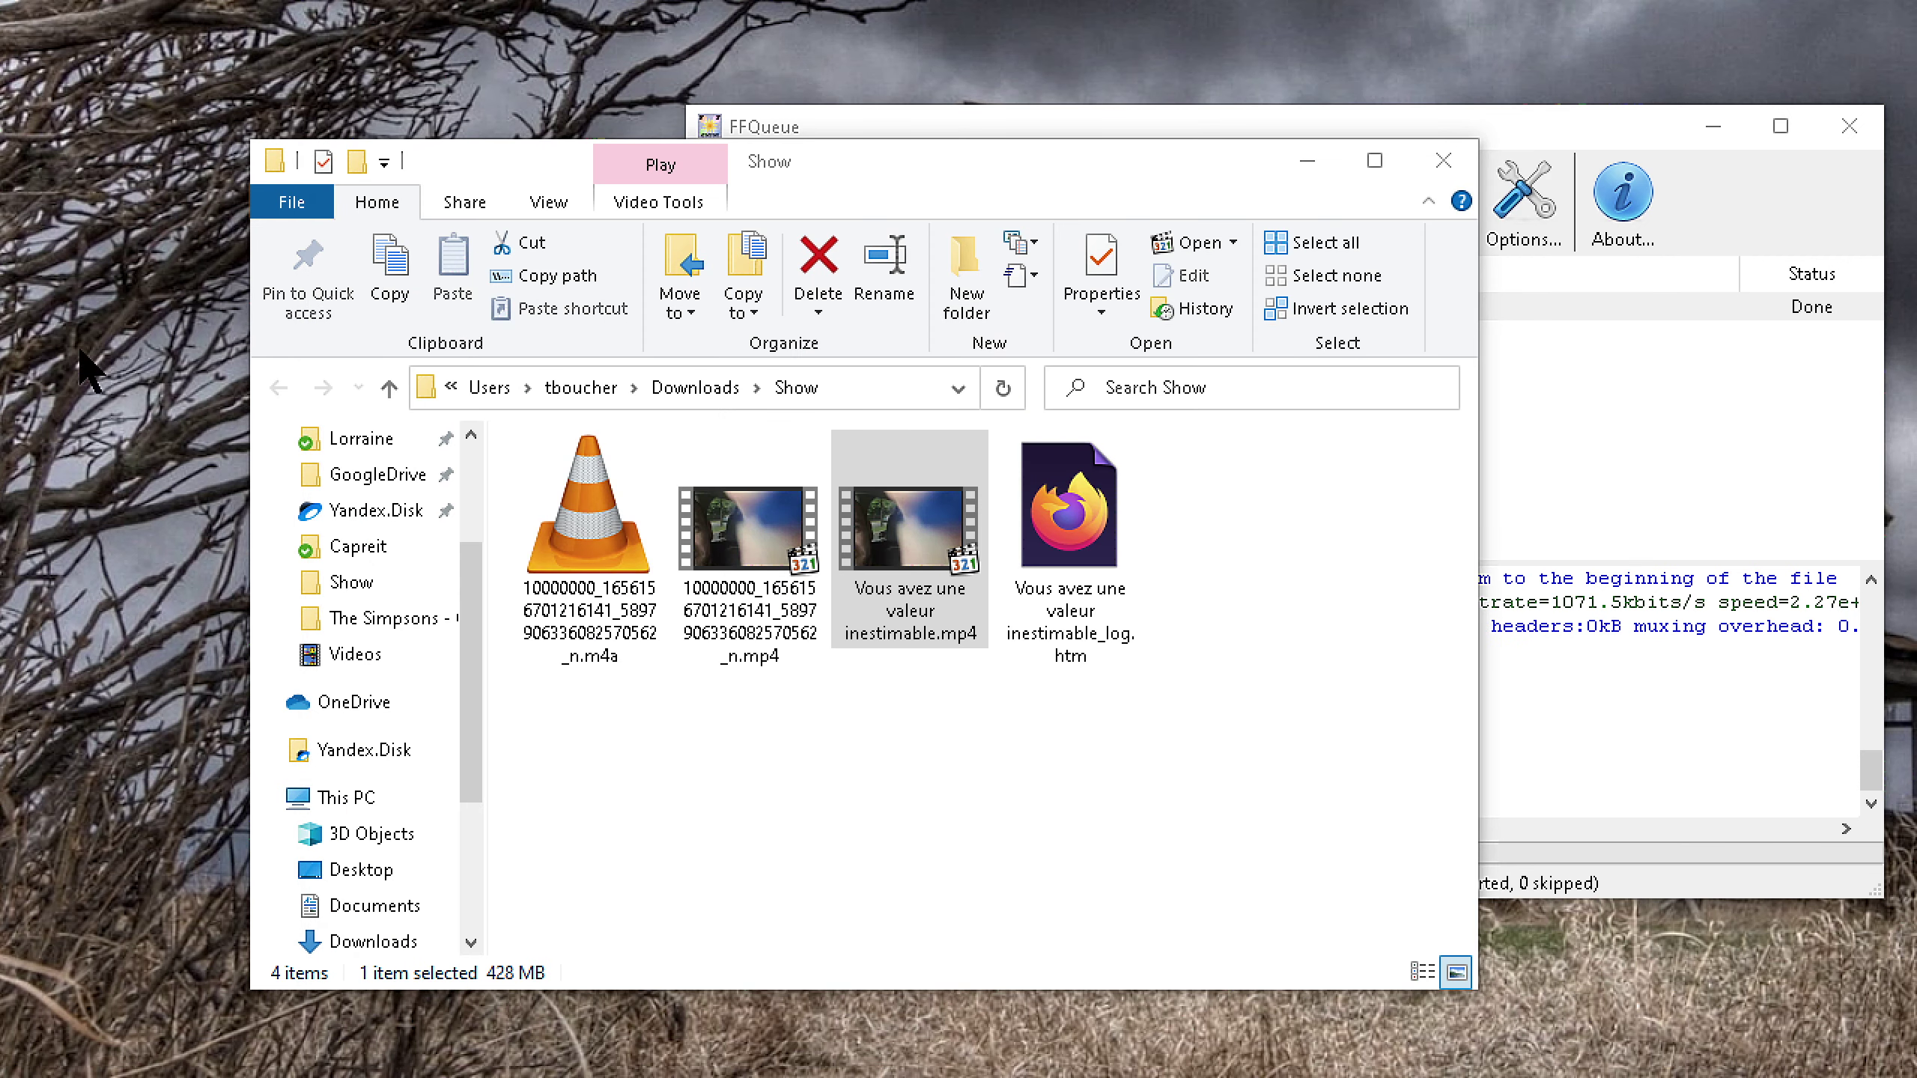